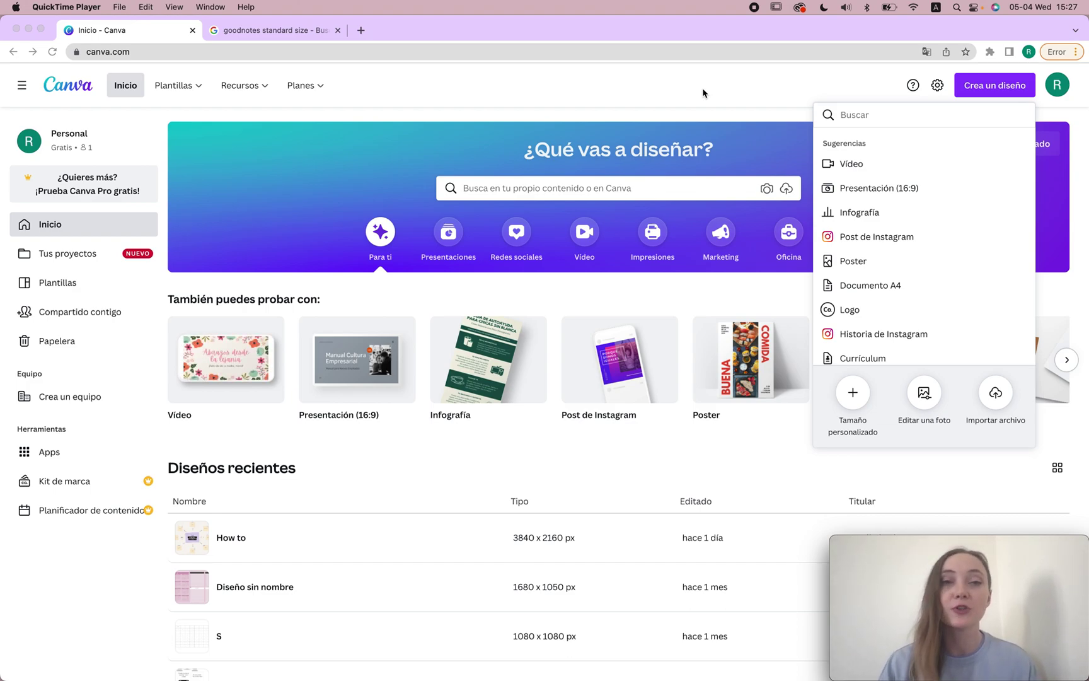
Step: Look up the pixel dimensions of the GoodNotes Standard template in the Google results
{"action": "left_click", "coordinate": [243, 35]}
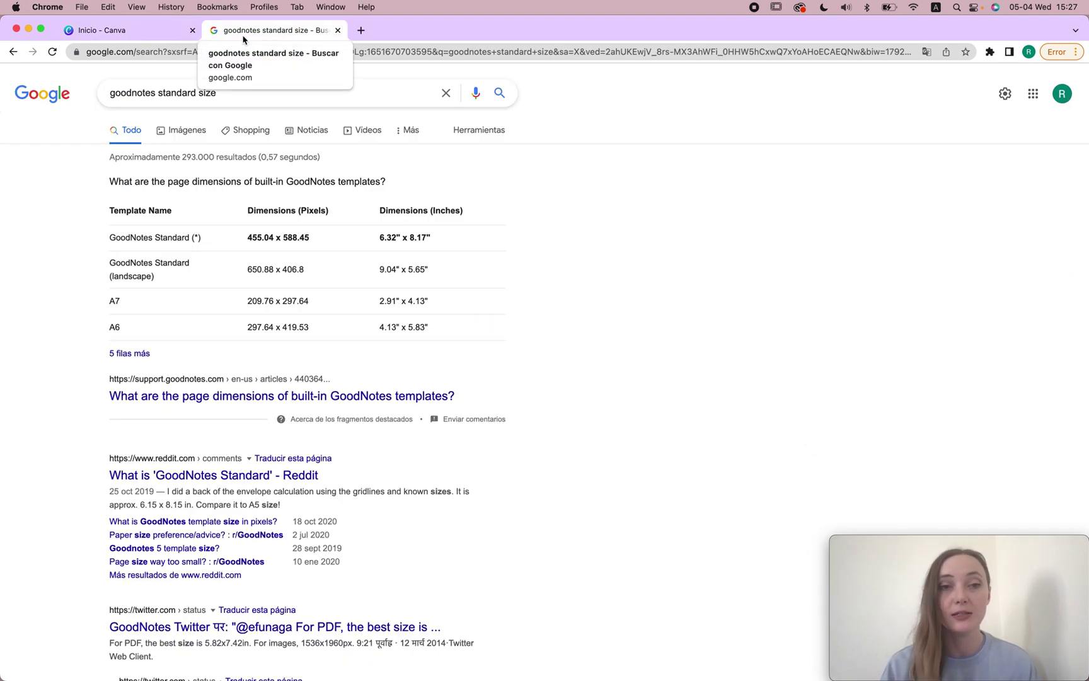
{"action": "left_click_drag", "start_coordinate": [238, 237], "coordinate": [366, 238]}
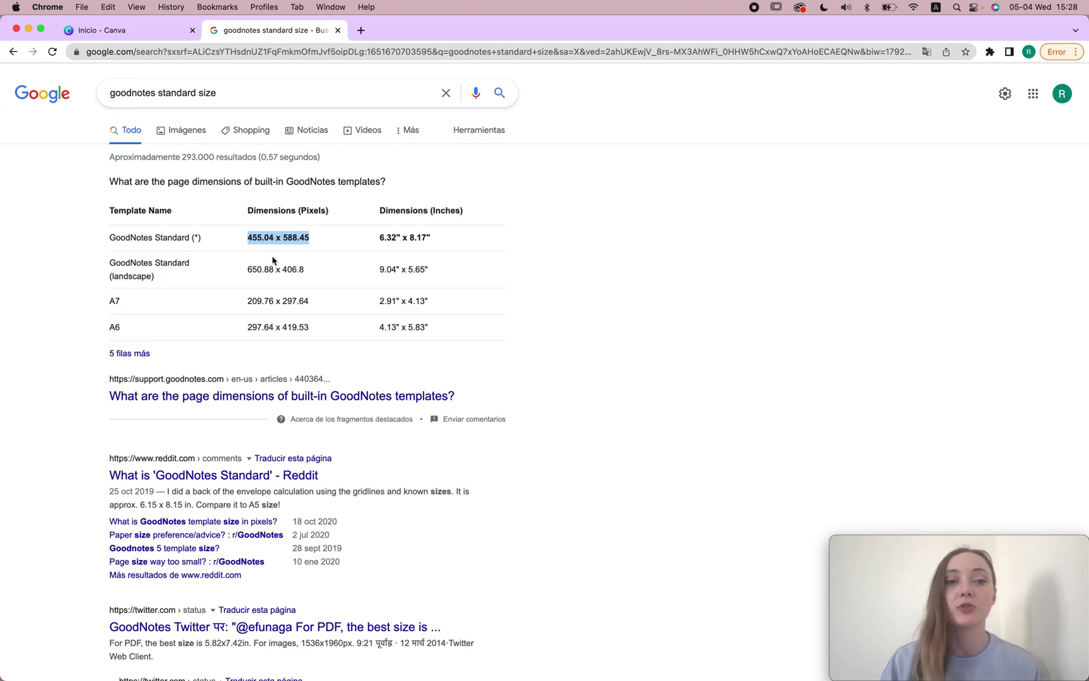
Step: Return to the Canva home page, search the design types for "a4" and create a blank A4 document
{"action": "left_click", "coordinate": [121, 29]}
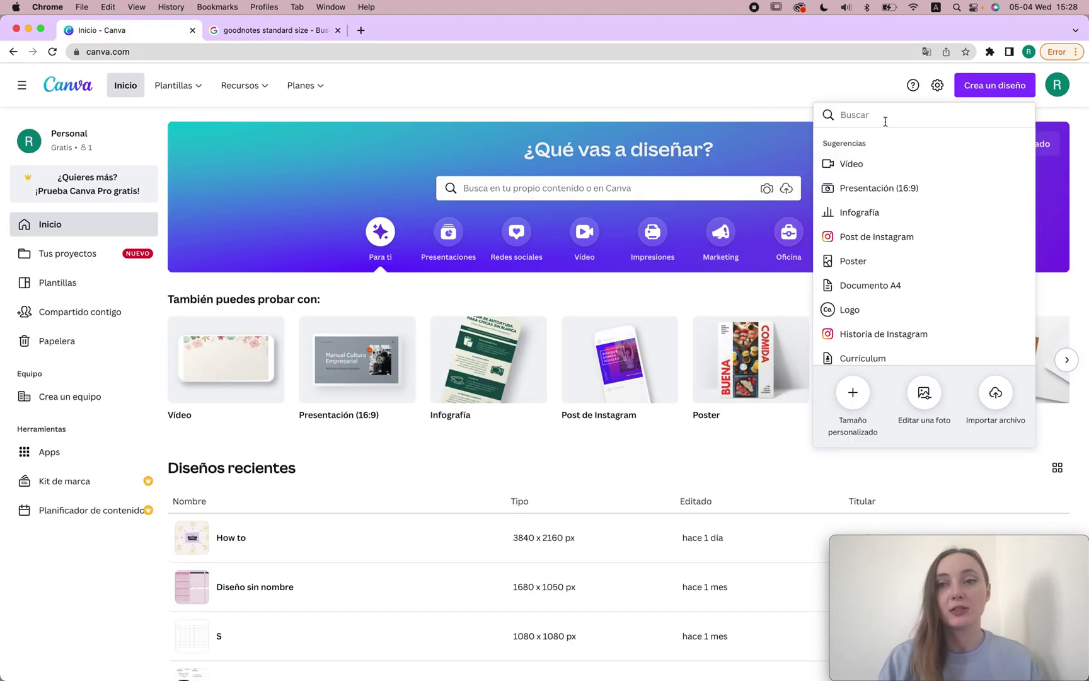
{"action": "type", "text": "a4"}
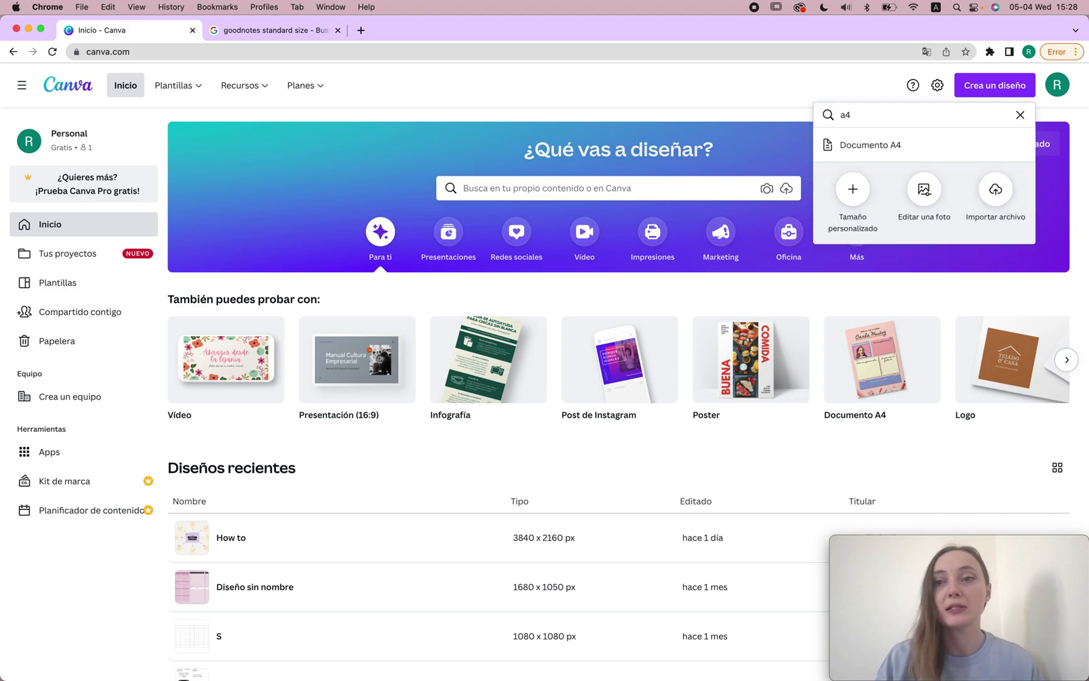
{"action": "left_click", "coordinate": [895, 140]}
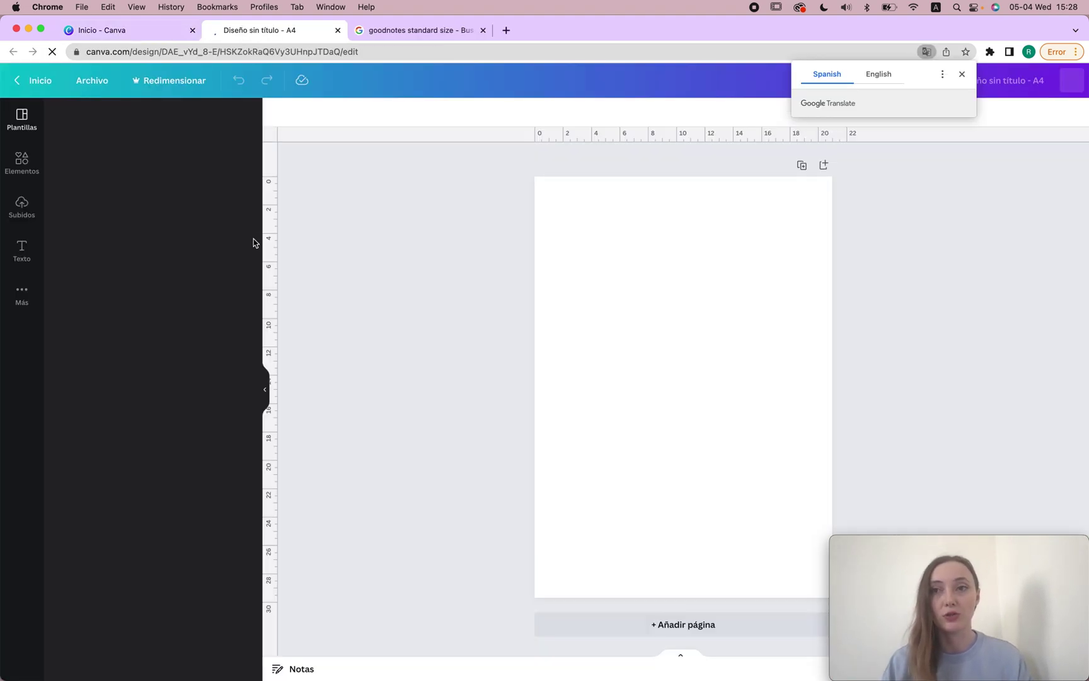
{"action": "left_click", "coordinate": [962, 77]}
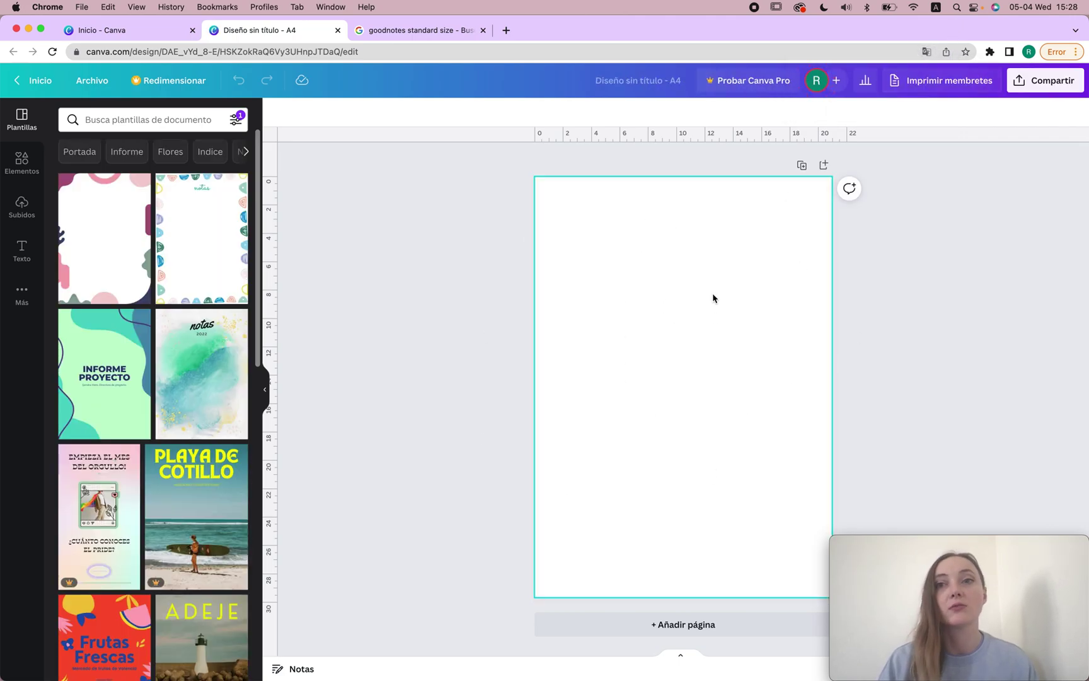
Step: Start a custom-size design in Canva with the GoodNotes Standard landscape dimensions from the search results, 650.88 wide by 406.8 high in pixels
{"action": "left_click", "coordinate": [123, 32]}
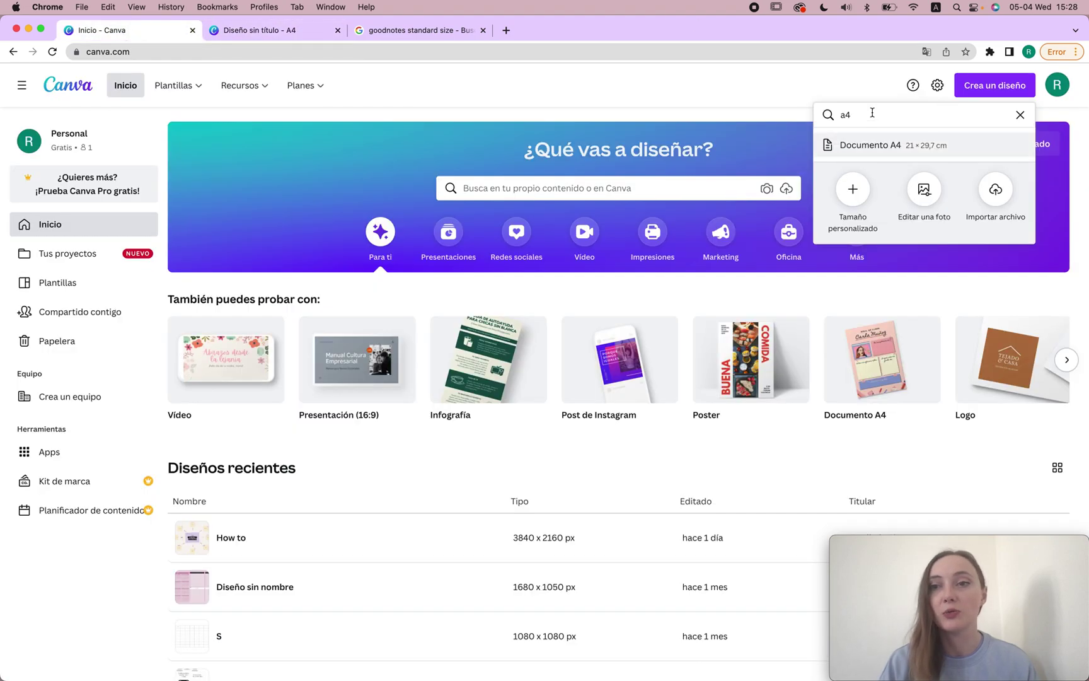
{"action": "left_click", "coordinate": [854, 200]}
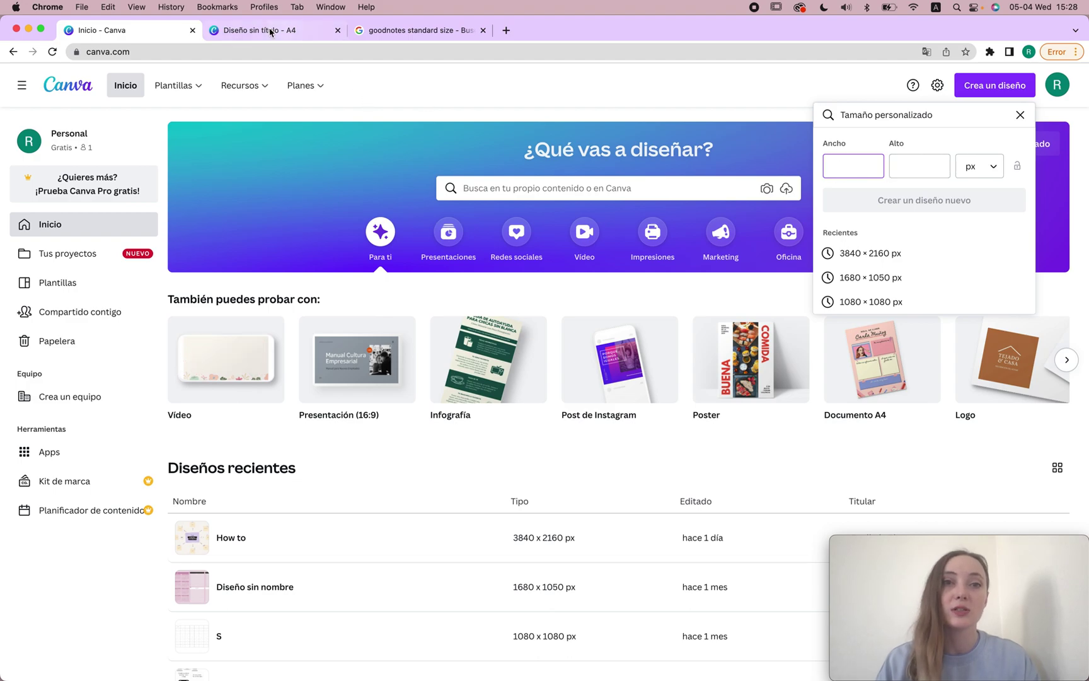
{"action": "left_click", "coordinate": [377, 30]}
{"action": "left_click_drag", "start_coordinate": [247, 268], "coordinate": [272, 266]}
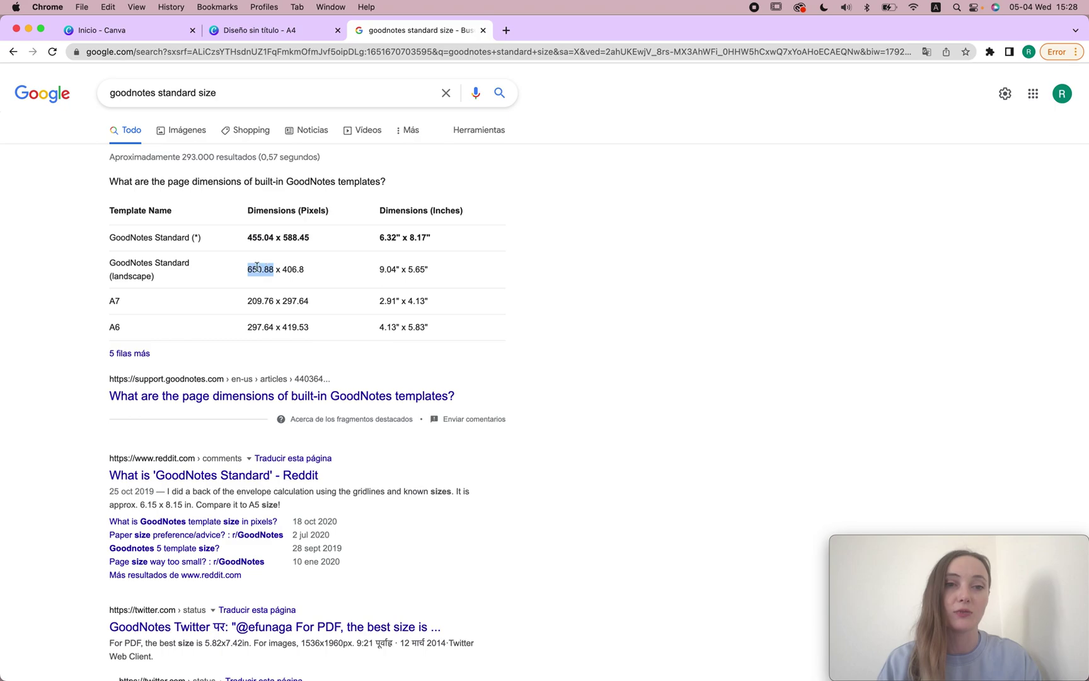
{"action": "left_click", "coordinate": [127, 30]}
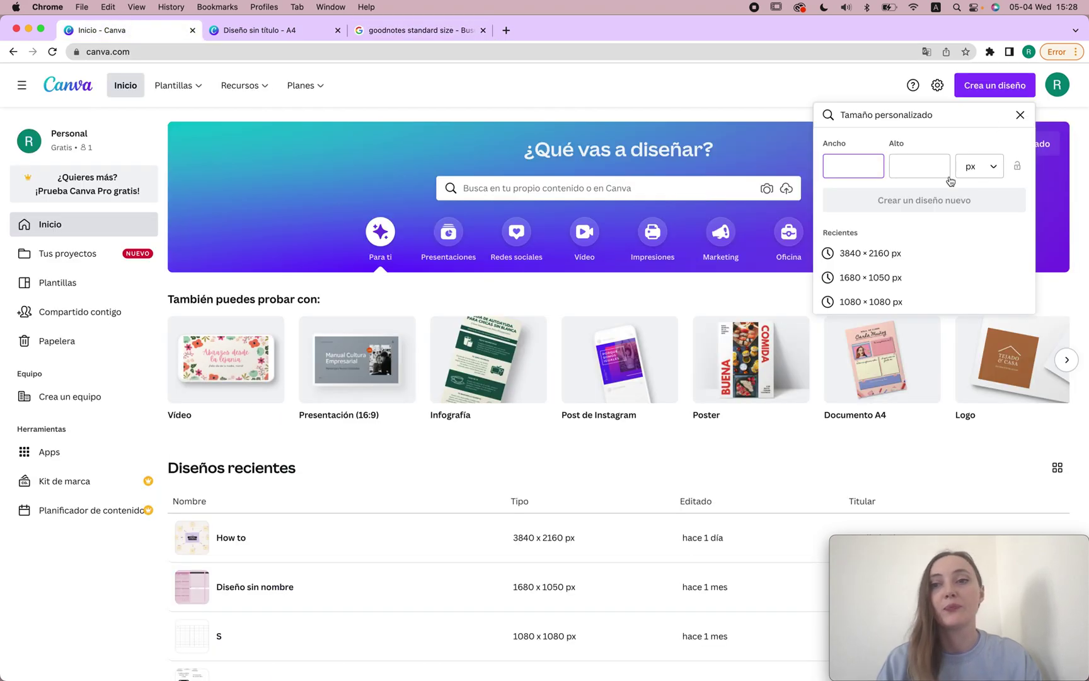
{"action": "left_click", "coordinate": [432, 31]}
{"action": "left_click_drag", "start_coordinate": [281, 269], "coordinate": [311, 274]}
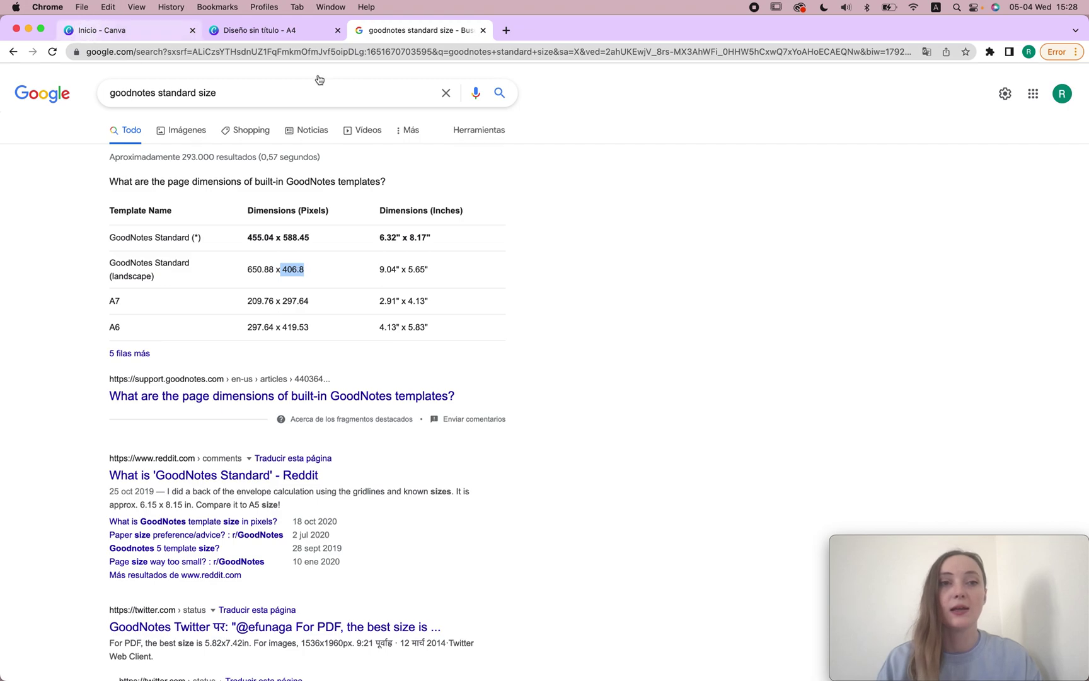
{"action": "left_click", "coordinate": [98, 32]}
{"action": "left_click", "coordinate": [905, 167]}
{"action": "type", "text": "406.8"}
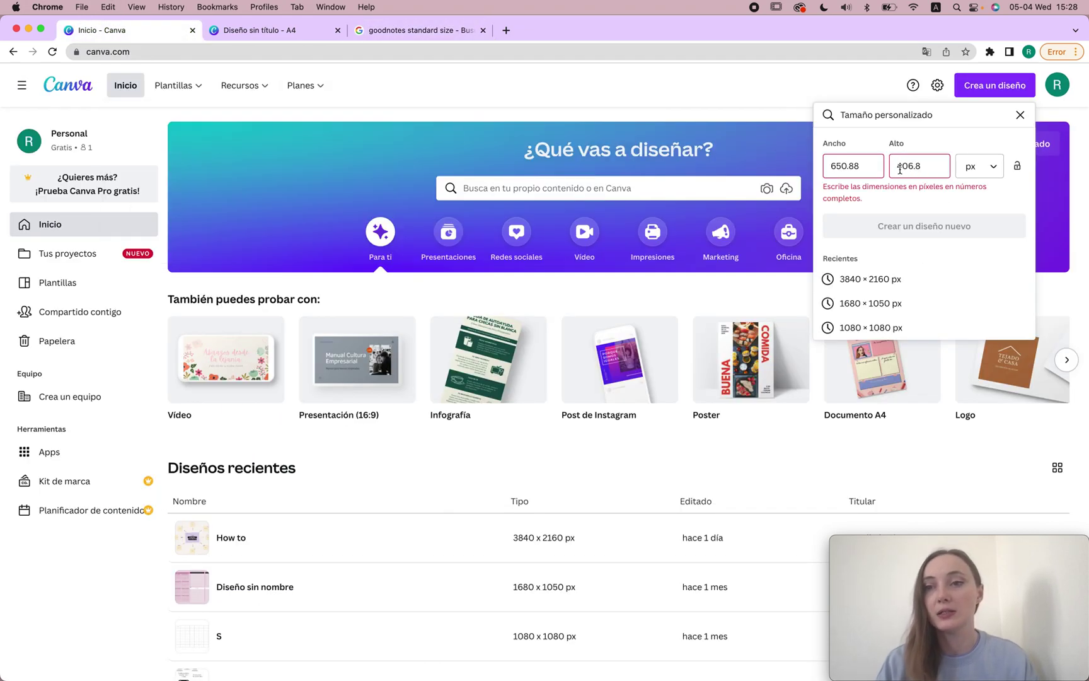
Step: Remove the decimals from both custom dimensions and round the width to 651 px
{"action": "left_click", "coordinate": [850, 166]}
{"action": "key", "text": "BackSpace"}
{"action": "type", "text": "."}
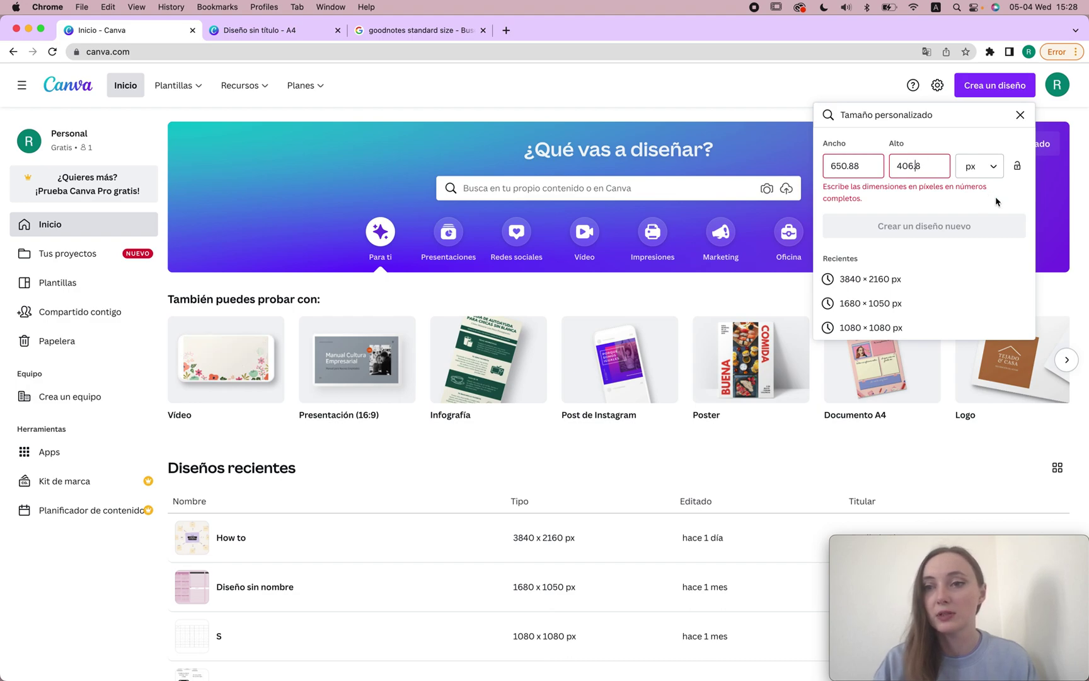
{"action": "left_click", "coordinate": [928, 166]}
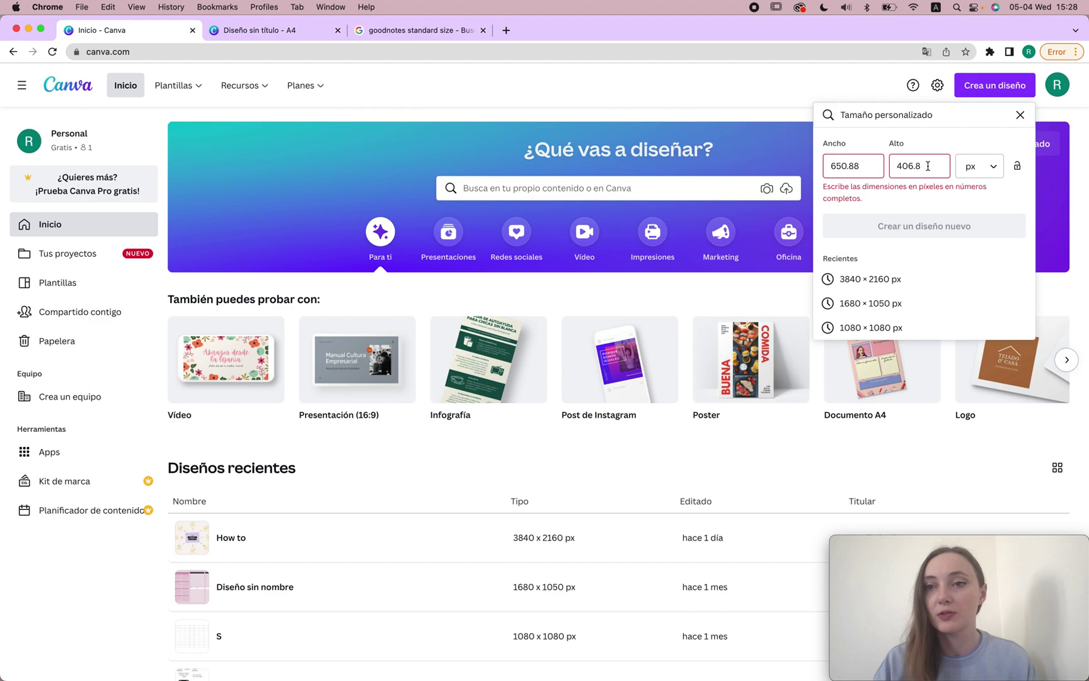
{"action": "key", "text": "BackSpace"}
{"action": "key", "text": "BackSpace"}
{"action": "key", "text": "BackSpace"}
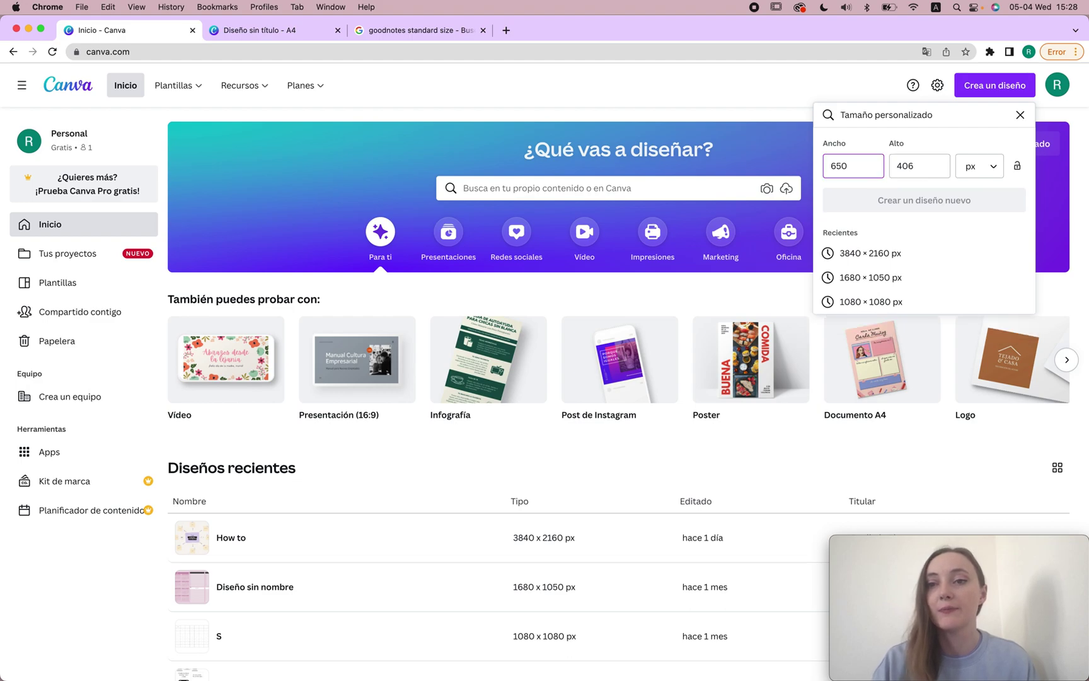
{"action": "key", "text": "BackSpace"}
{"action": "type", "text": "1"}
Step: Round the custom height to 407 px and create the landscape design
{"action": "left_click", "coordinate": [923, 169]}
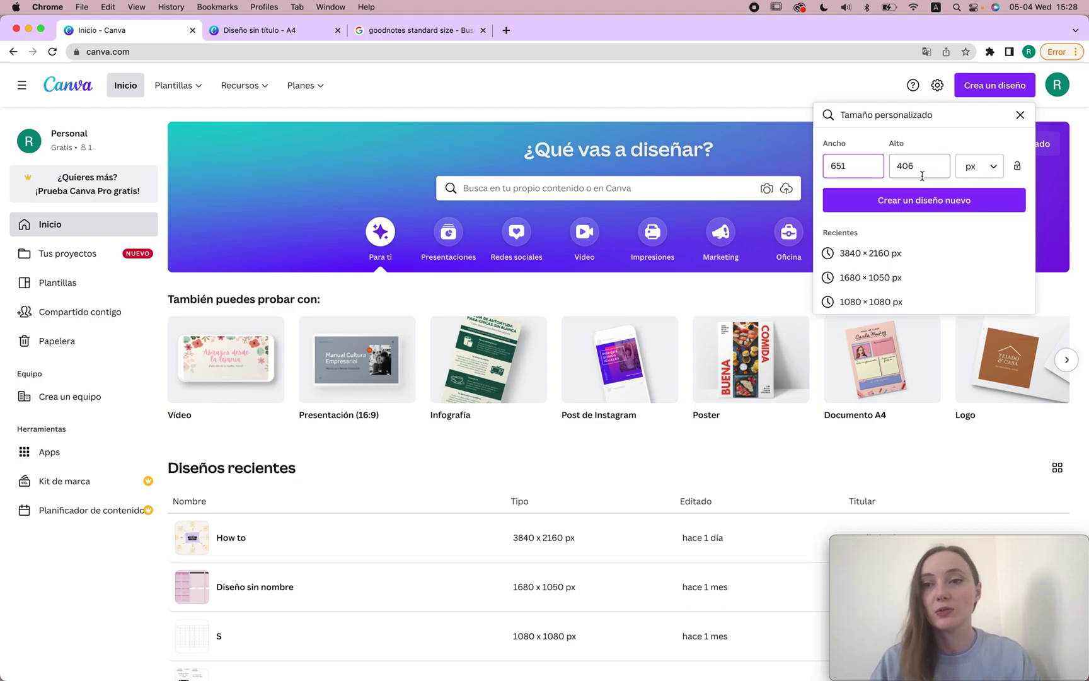
{"action": "left_click", "coordinate": [416, 30]}
{"action": "key", "text": "super+1"}
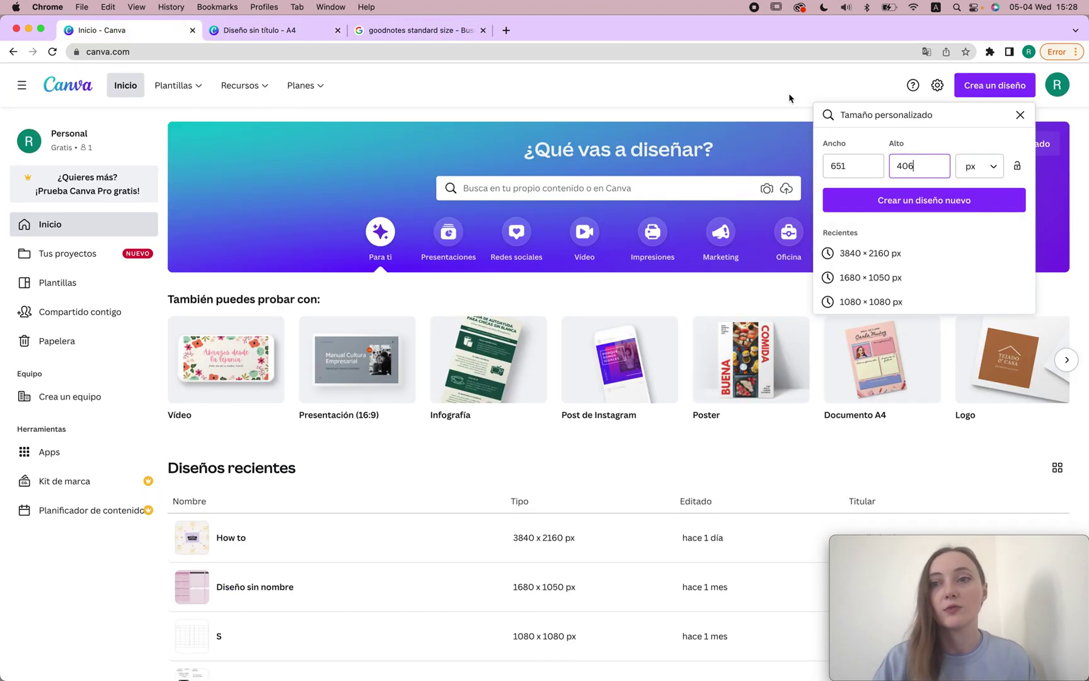
{"action": "type", "text": "7"}
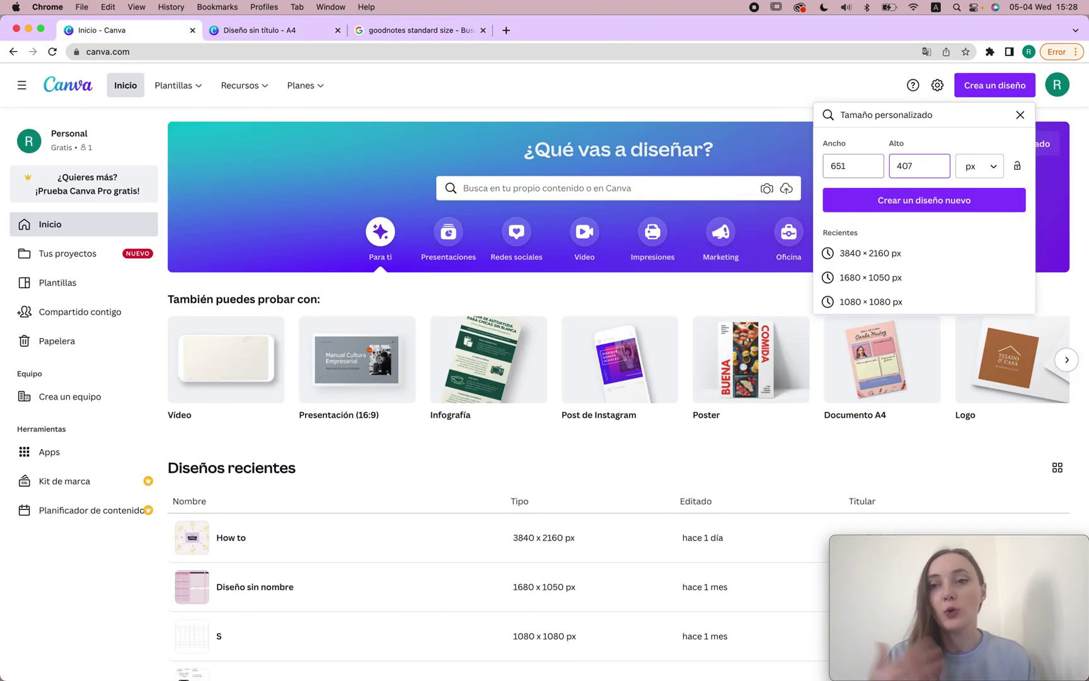
{"action": "double_click", "coordinate": [873, 166]}
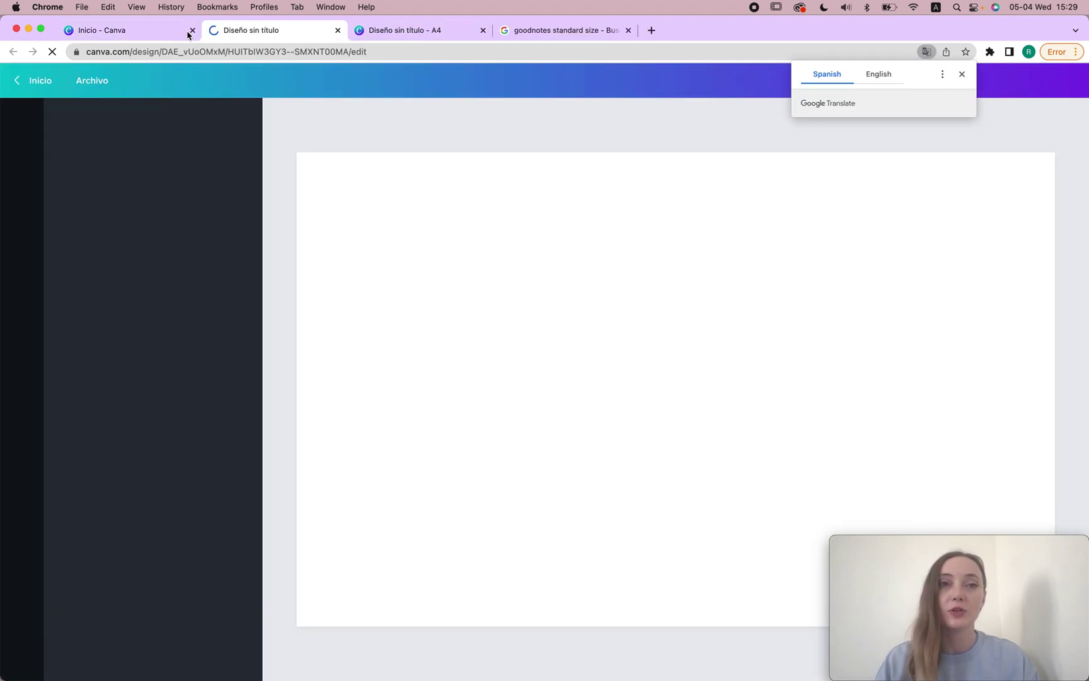
Step: From the Canva home page, create a portrait design with a custom size of 407 × 651 px
{"action": "left_click", "coordinate": [187, 34]}
{"action": "double_click", "coordinate": [867, 168]}
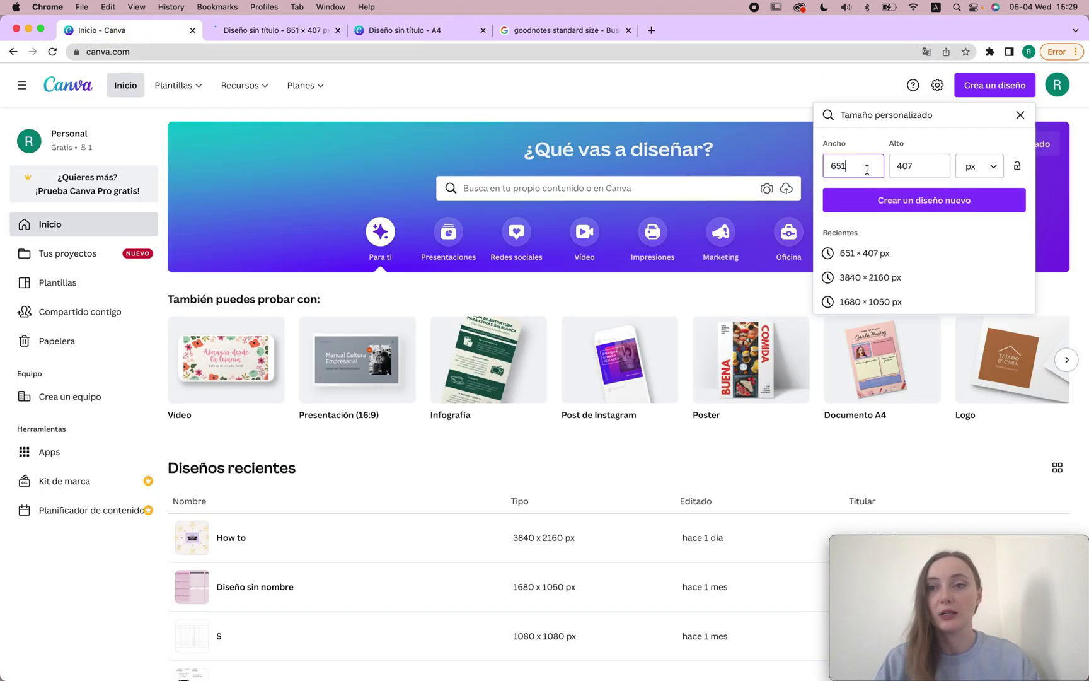
{"action": "key", "text": "BackSpace"}
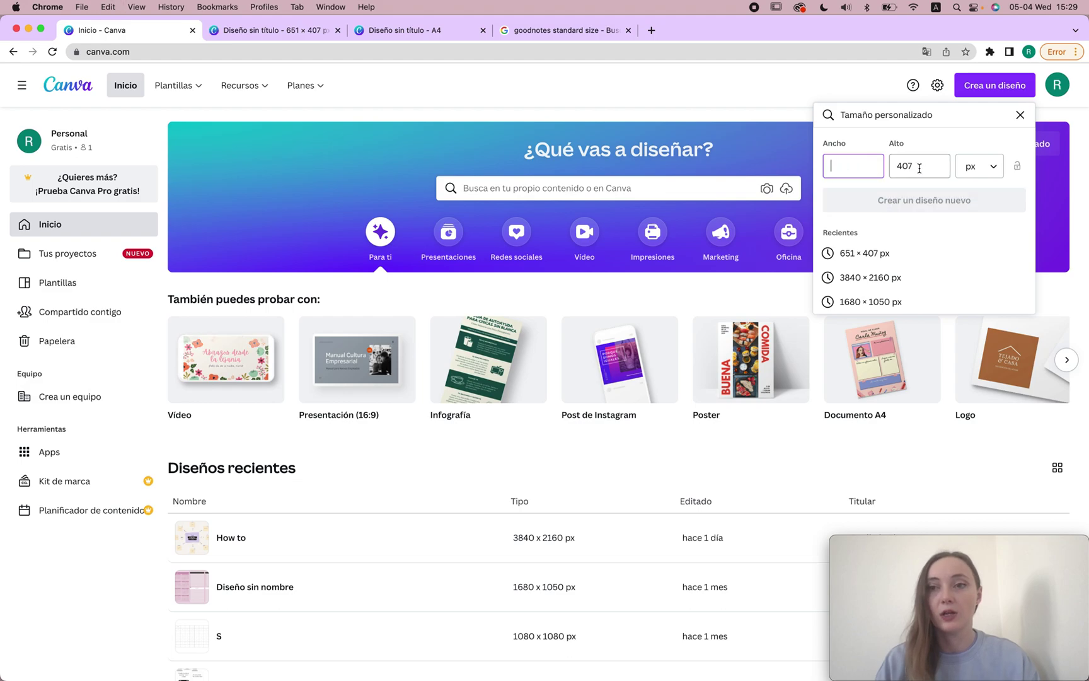
{"action": "type", "text": "407"}
{"action": "double_click", "coordinate": [939, 166]}
{"action": "type", "text": "651"}
{"action": "left_click", "coordinate": [947, 200]}
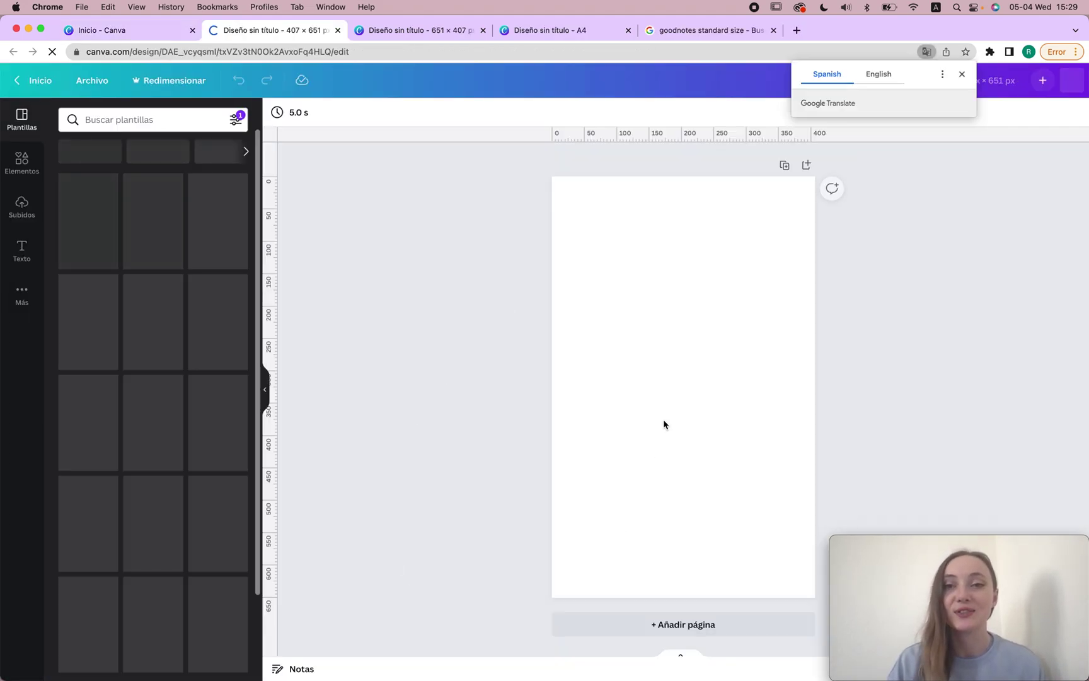
Step: In the A4 design, search the templates for "daily planner" and apply the cream Planner template with green leaves and pink strokes
{"action": "left_click", "coordinate": [441, 30]}
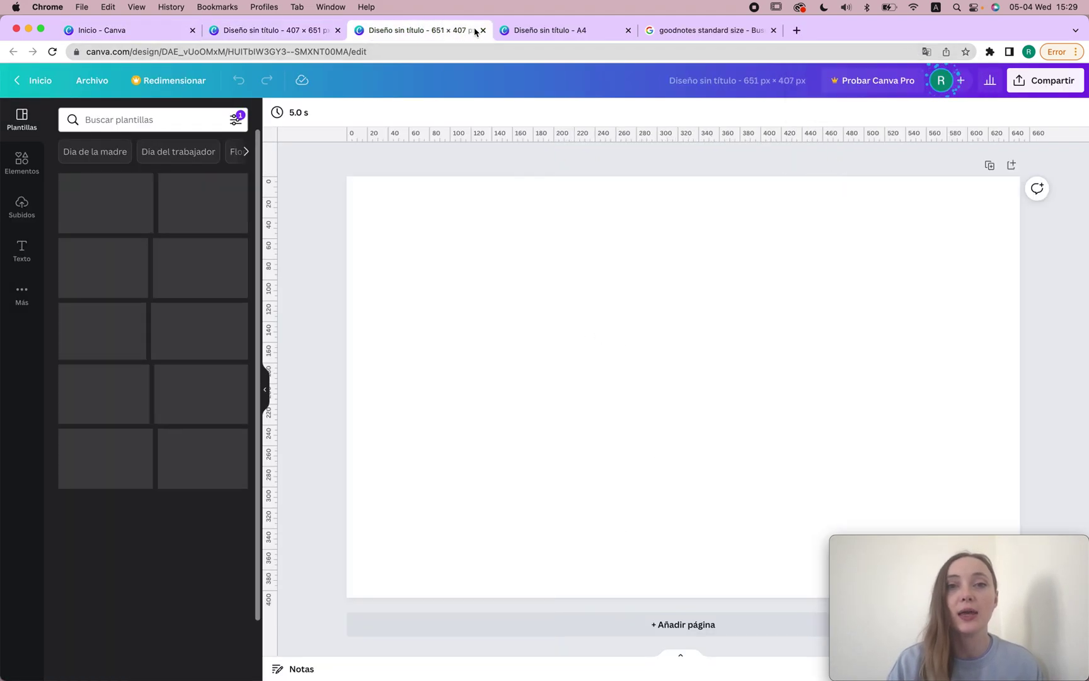
{"action": "left_click", "coordinate": [539, 31]}
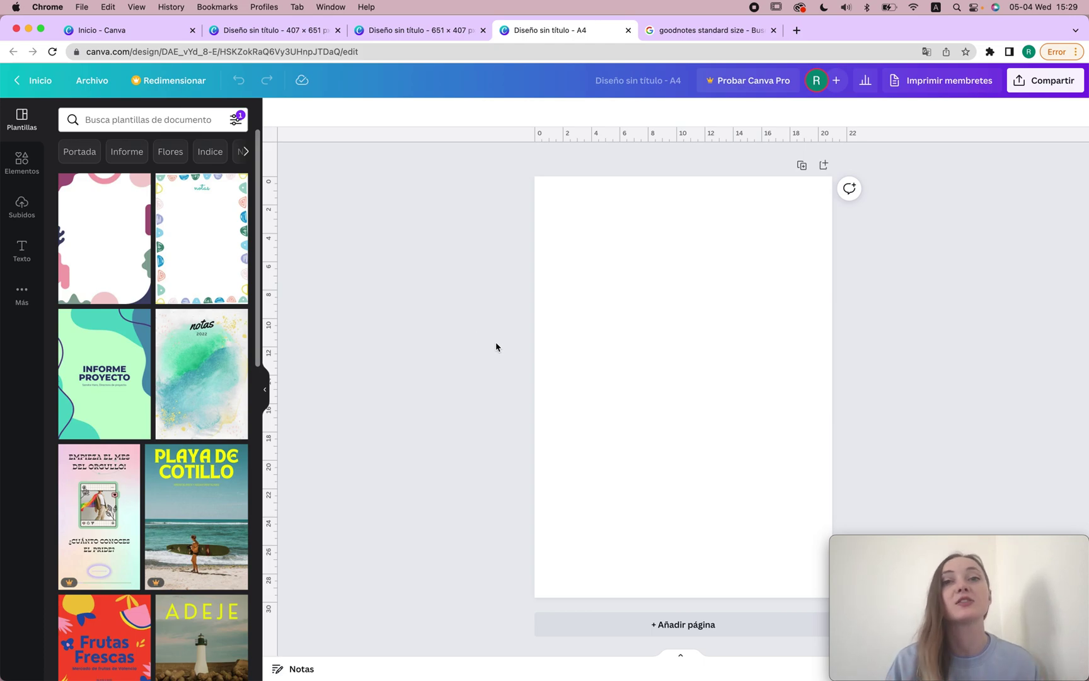
{"action": "left_click", "coordinate": [107, 119]}
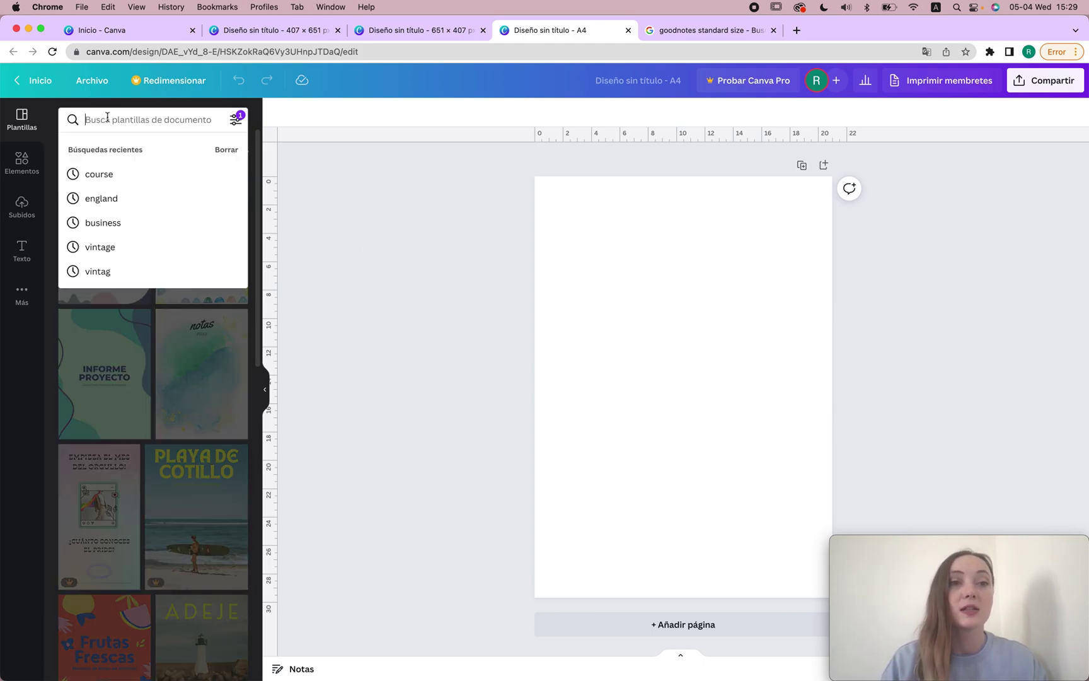
{"action": "type", "text": "daily pl"}
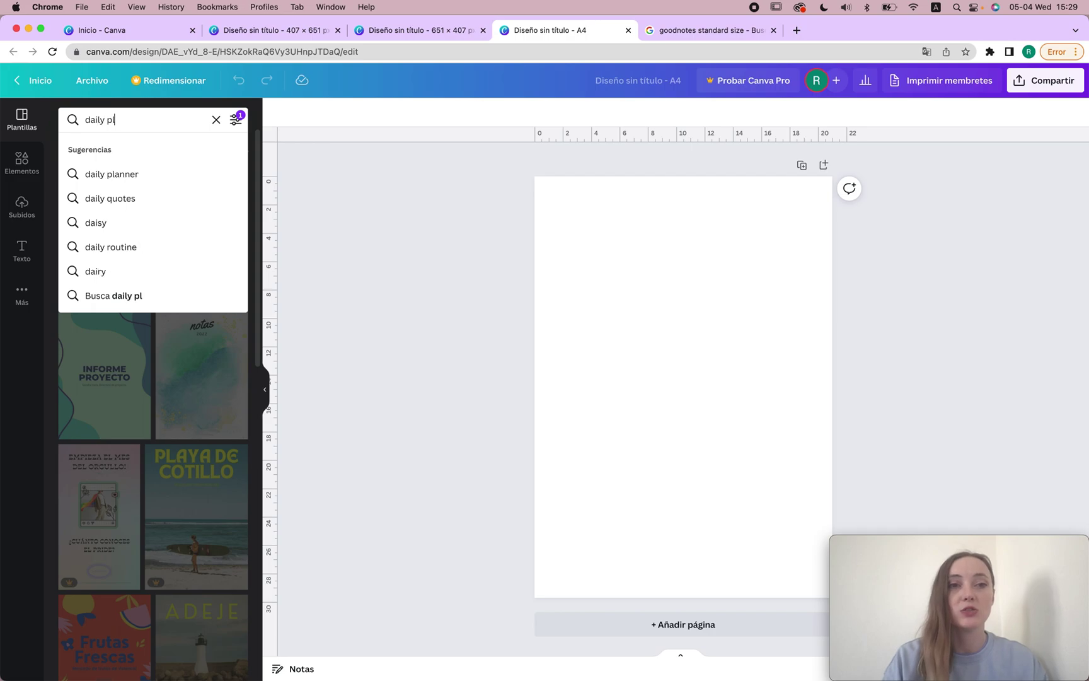
{"action": "type", "text": "anner"}
{"action": "key", "text": "Return"}
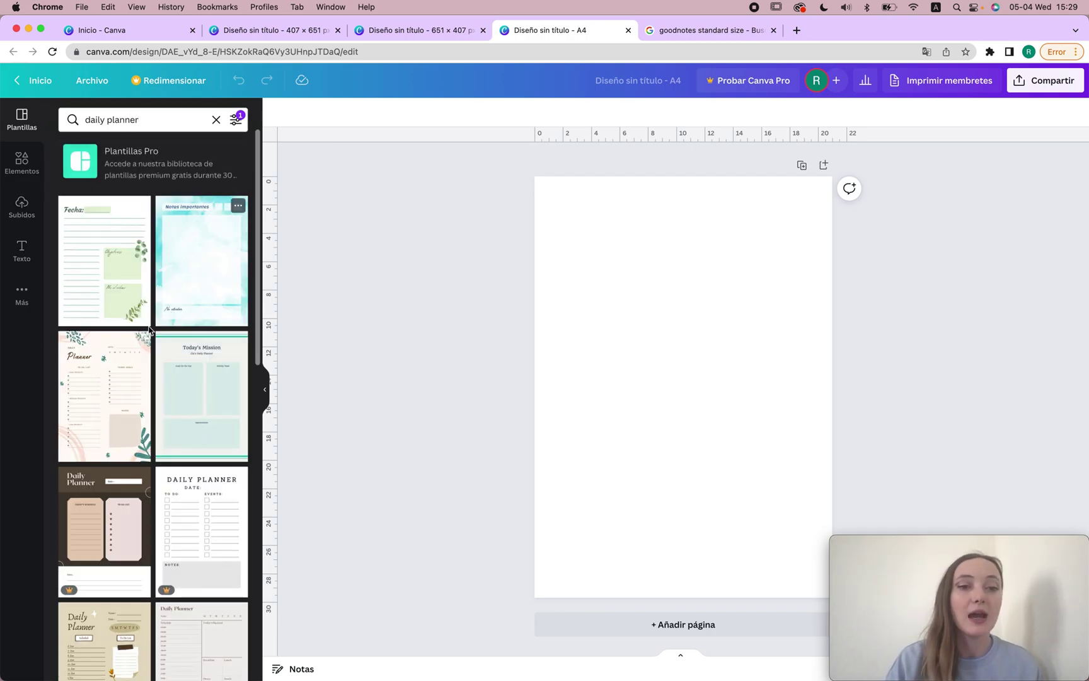
{"action": "left_click", "coordinate": [110, 390]}
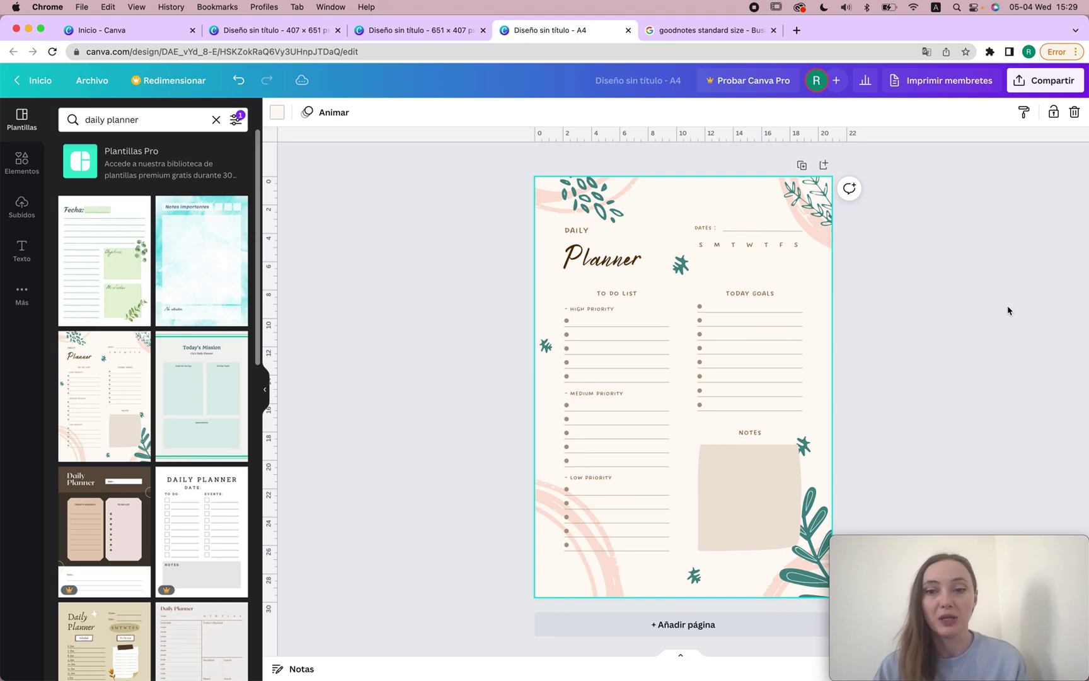
Step: Recolor the large leaf branch in the planner's lower-right corner to a custom reddish brown, #BD856D
{"action": "left_click", "coordinate": [814, 517]}
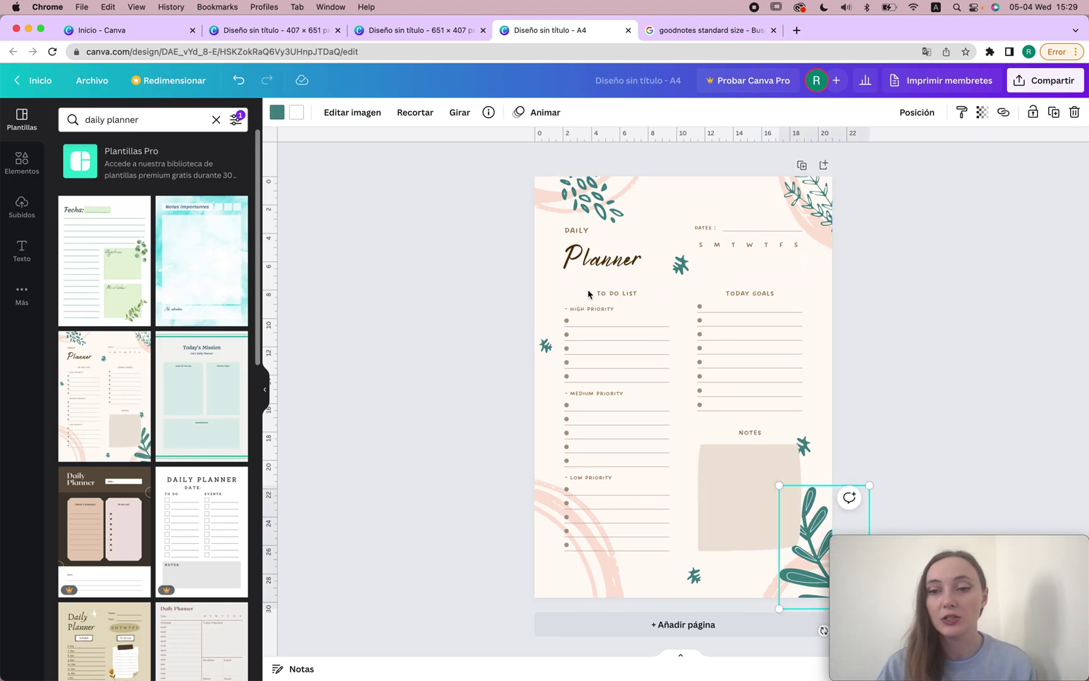
{"action": "left_click", "coordinate": [275, 113]}
{"action": "left_click", "coordinate": [71, 209]}
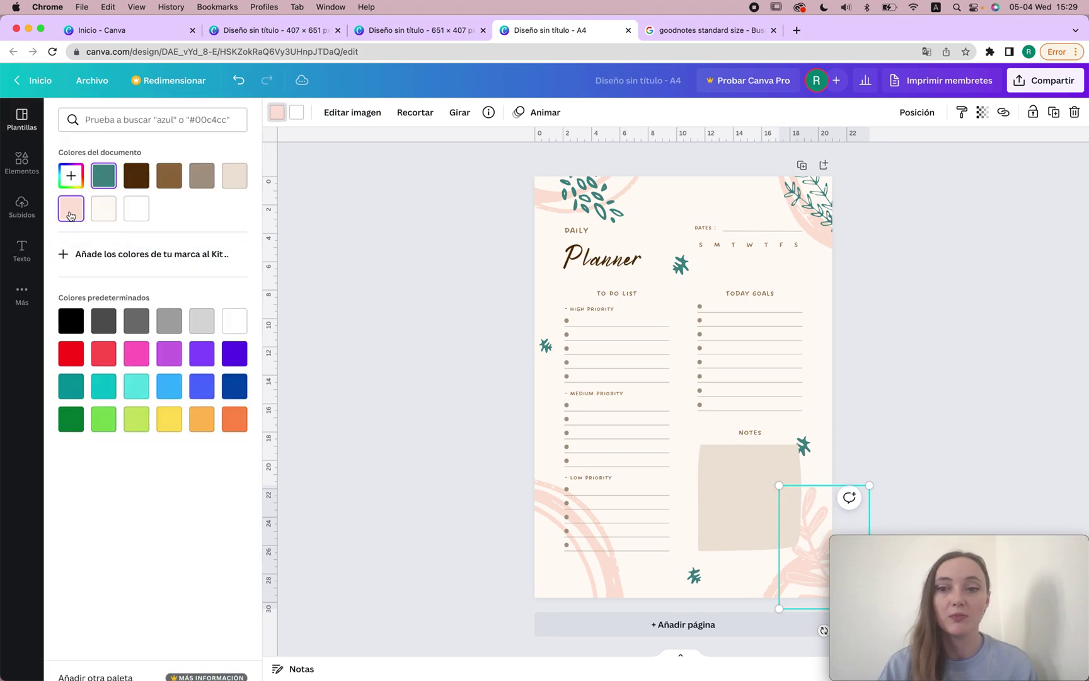
{"action": "left_click", "coordinate": [61, 181]}
{"action": "left_click", "coordinate": [136, 222]}
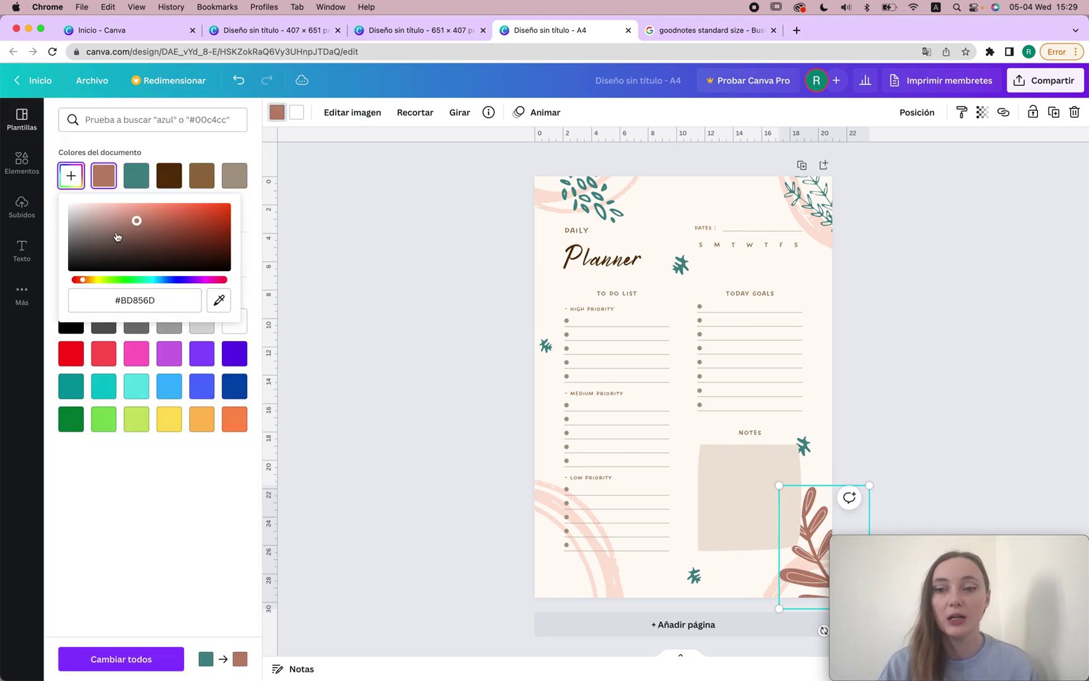
{"action": "left_click", "coordinate": [908, 255]}
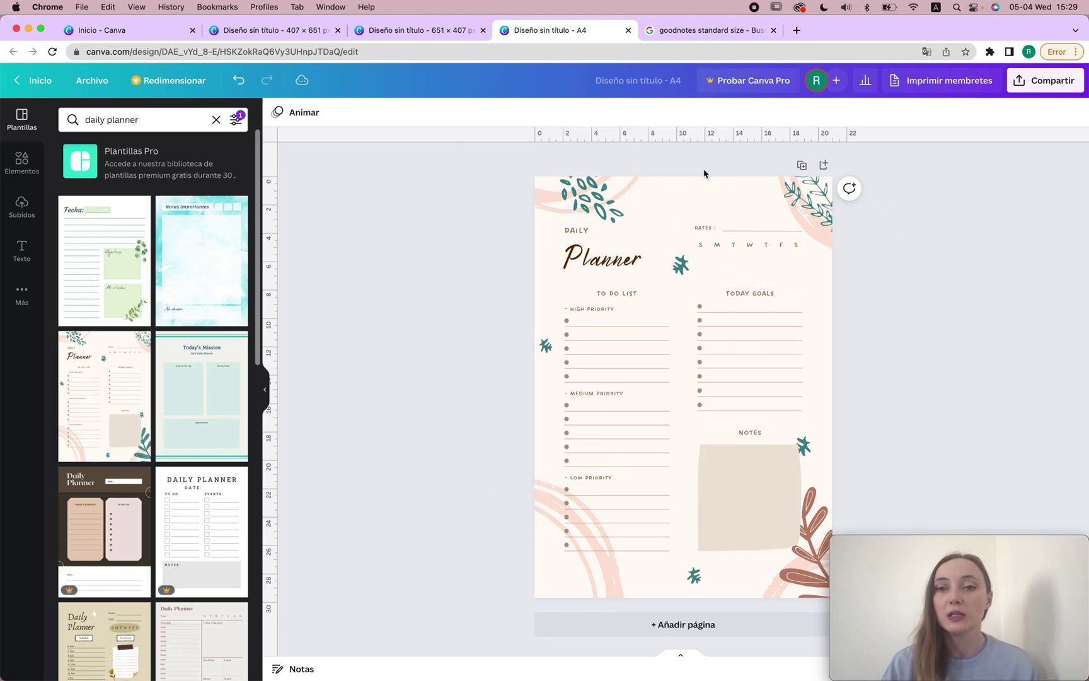
Step: Add a blank page to the A4 design and place it ahead of the planner page
{"action": "left_click", "coordinate": [823, 165]}
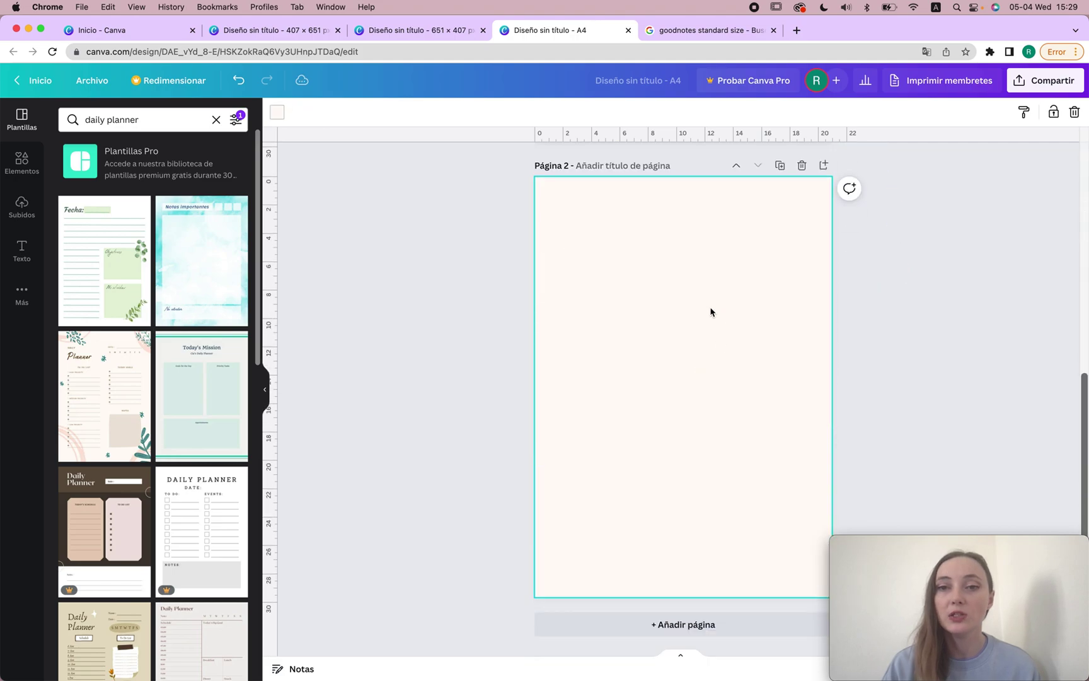
{"action": "left_click", "coordinate": [737, 167]}
{"action": "left_click", "coordinate": [737, 166]}
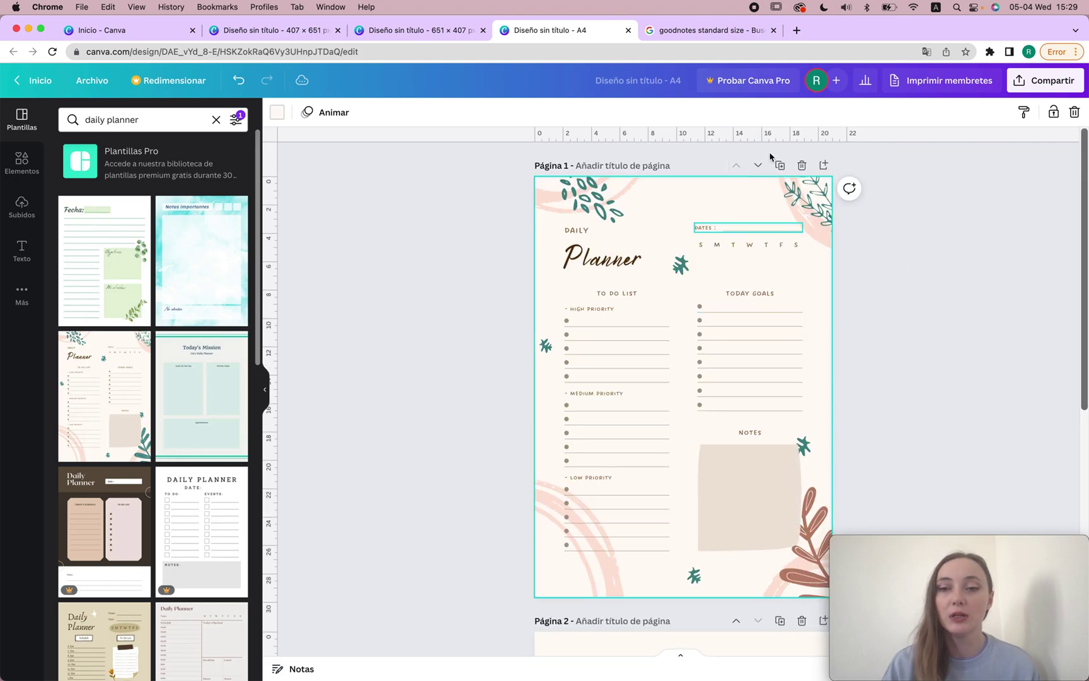
{"action": "left_click", "coordinate": [757, 166]}
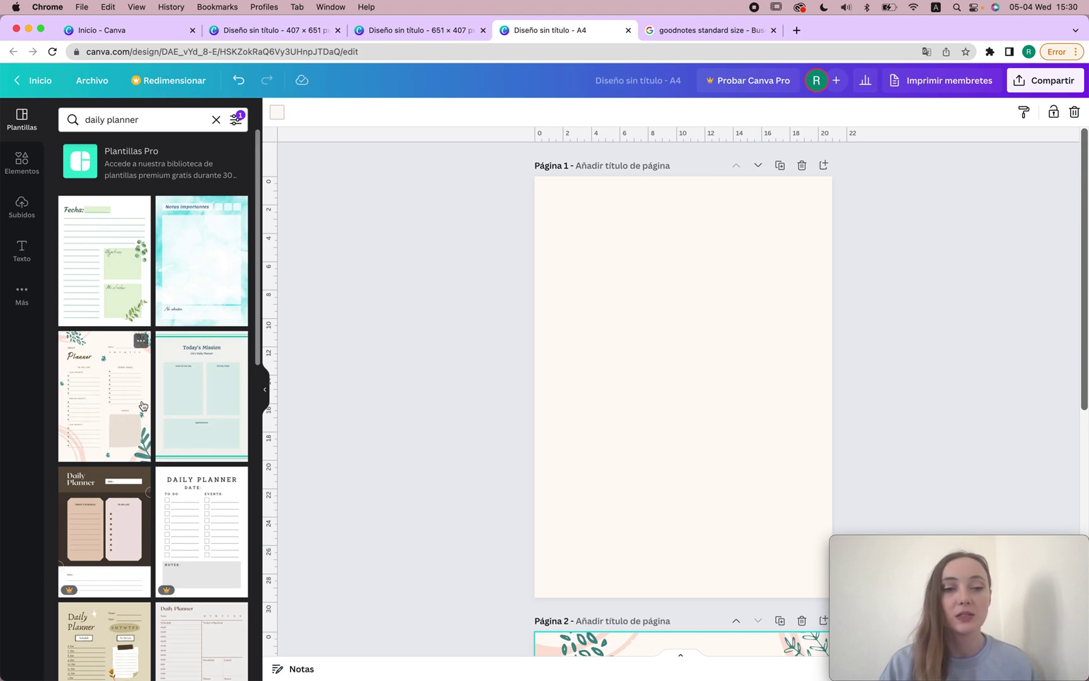
{"action": "scroll", "coordinate": [142, 405], "scroll_direction": "down", "scroll_amount": 10}
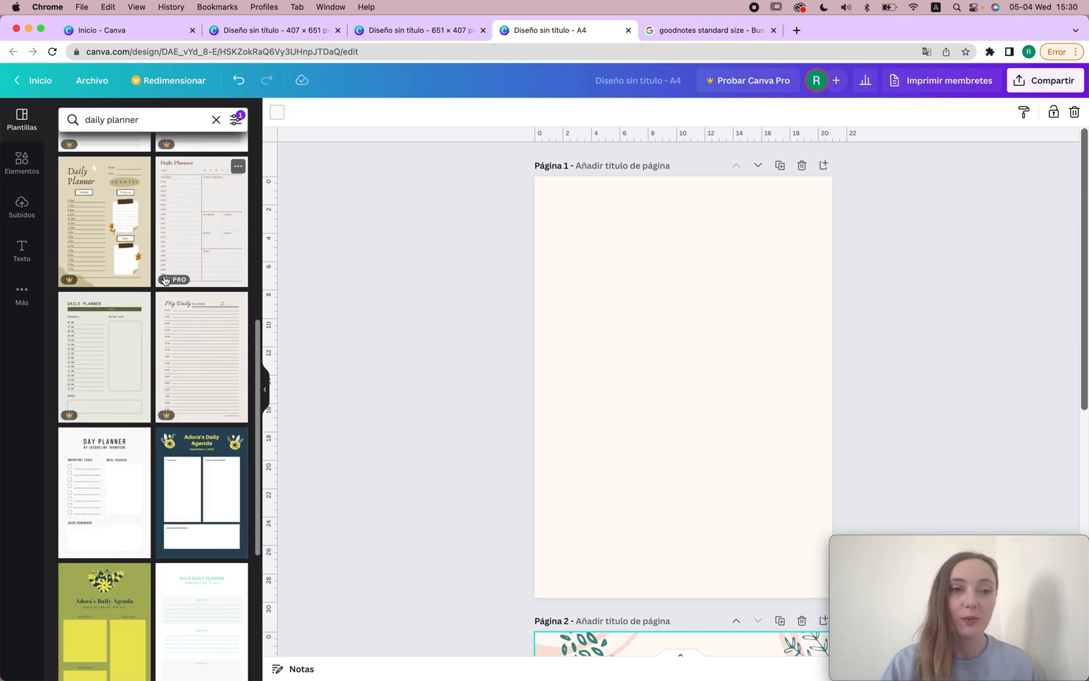
{"action": "scroll", "coordinate": [170, 333], "scroll_direction": "down", "scroll_amount": 10}
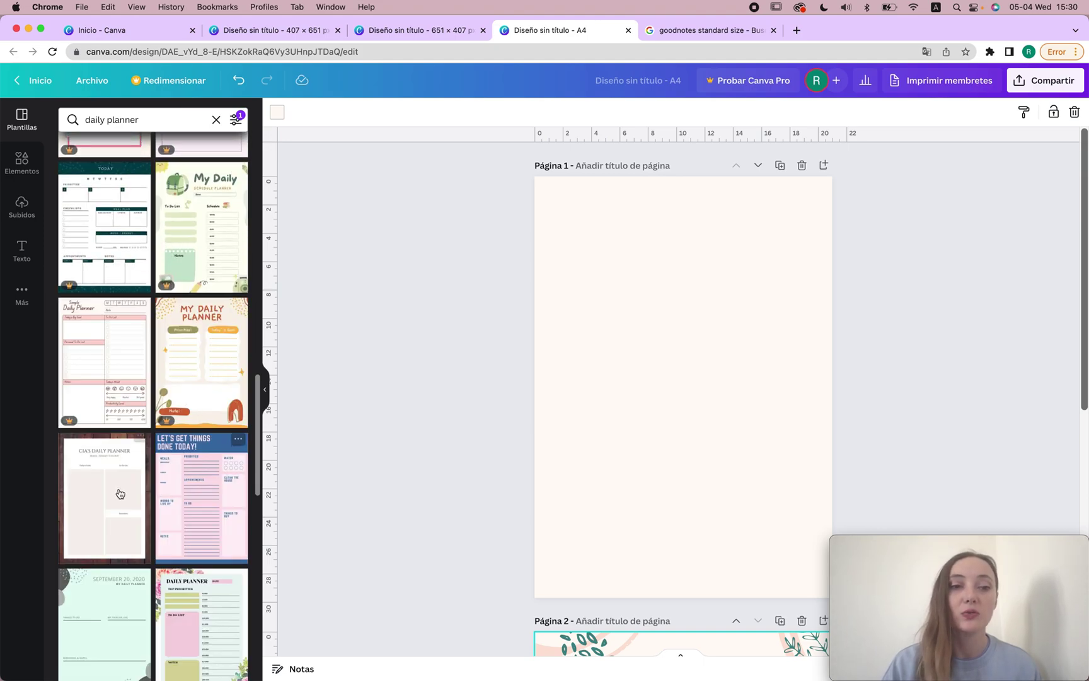
{"action": "scroll", "coordinate": [188, 546], "scroll_direction": "down", "scroll_amount": 10}
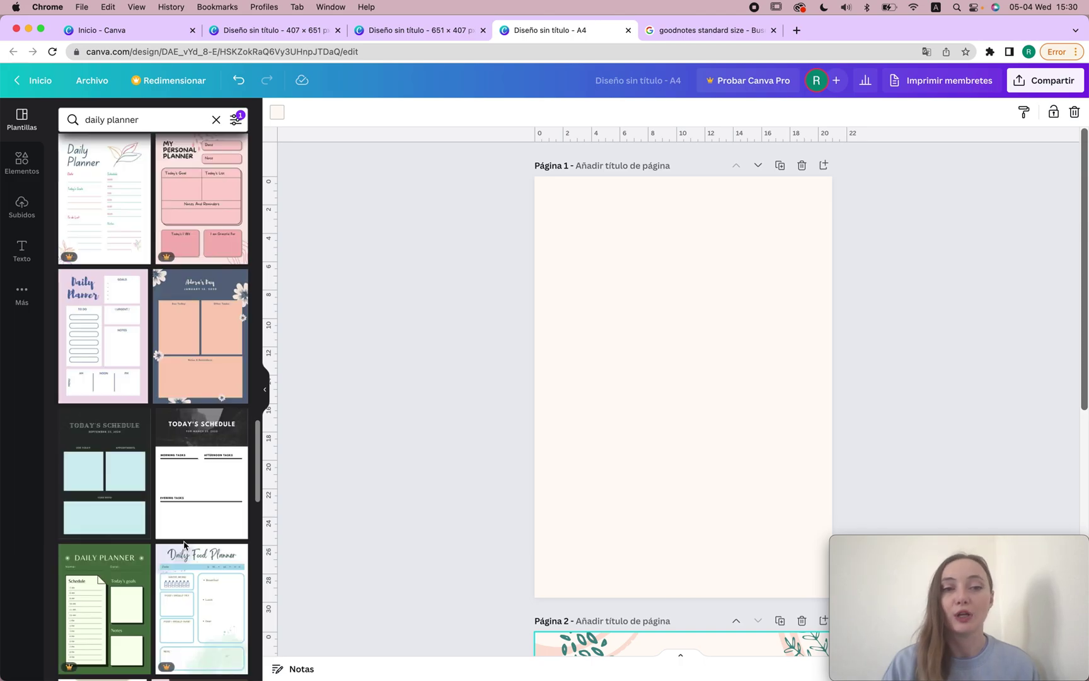
Step: Add a text box reading "My planner" in the middle of the blank first page
{"action": "left_click", "coordinate": [888, 281]}
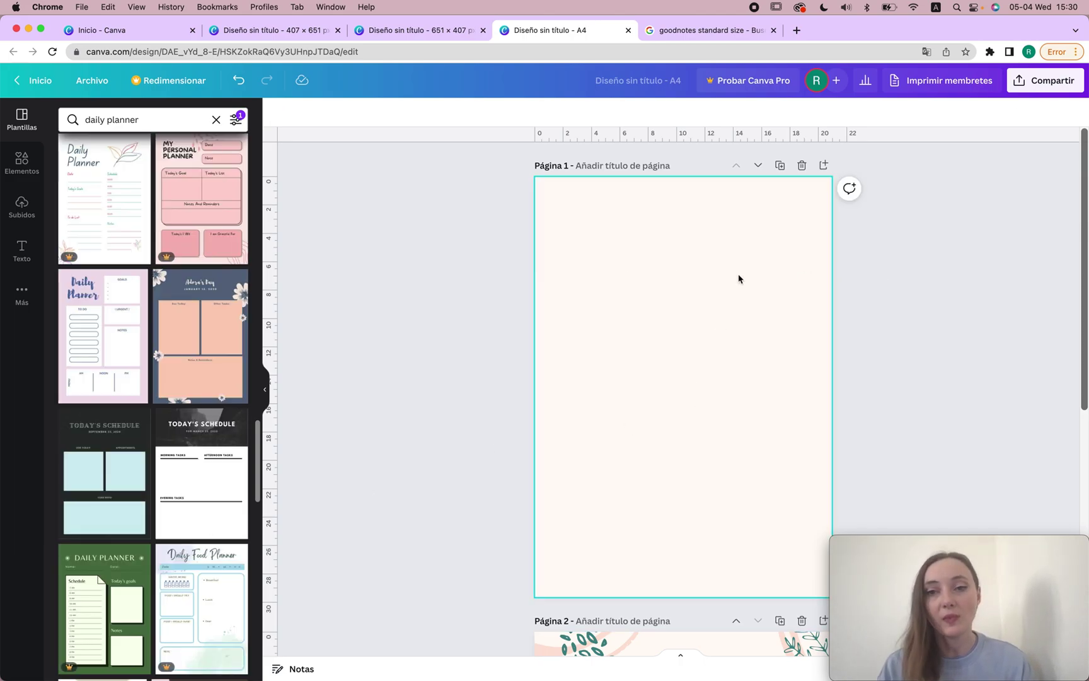
{"action": "key", "text": "t"}
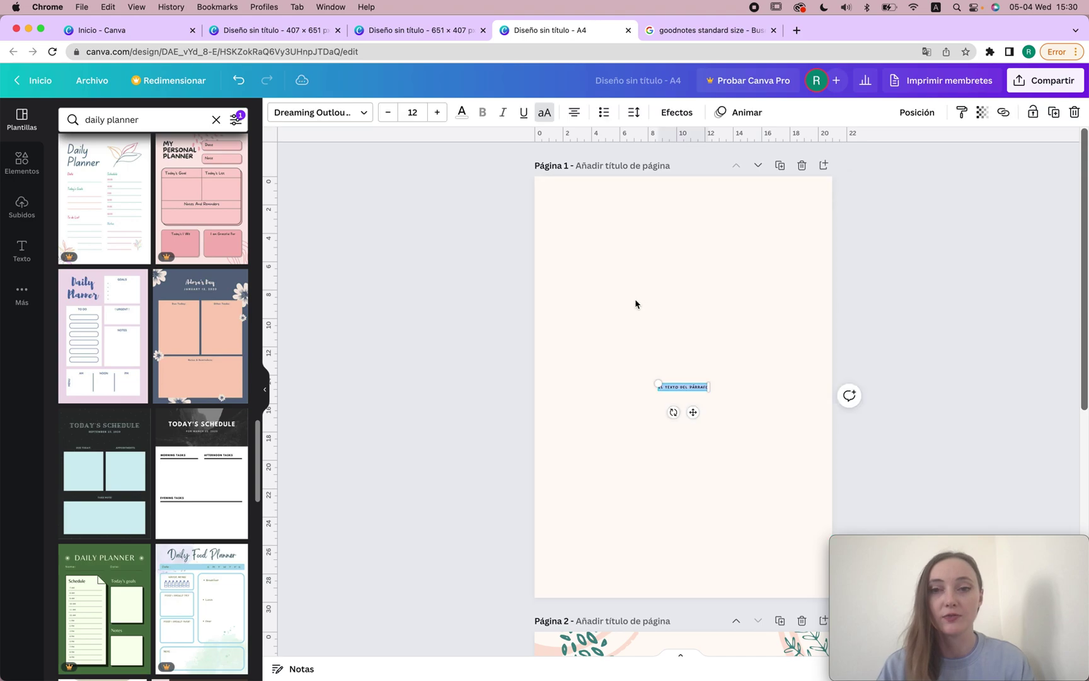
{"action": "key", "text": "BackSpace"}
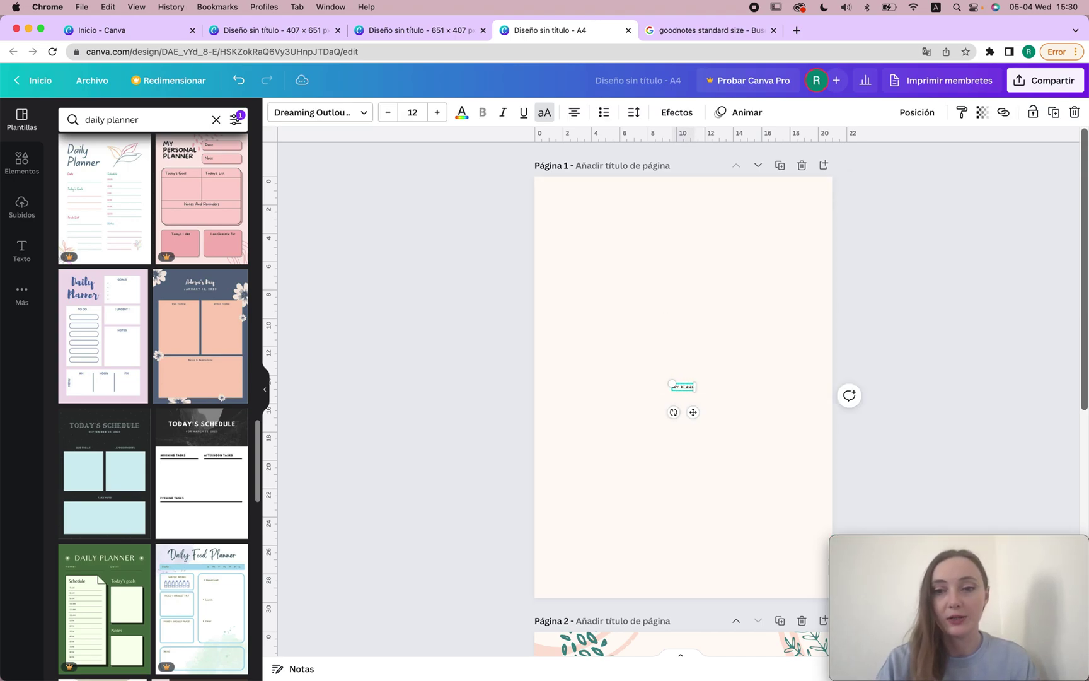
{"action": "left_click", "coordinate": [909, 252]}
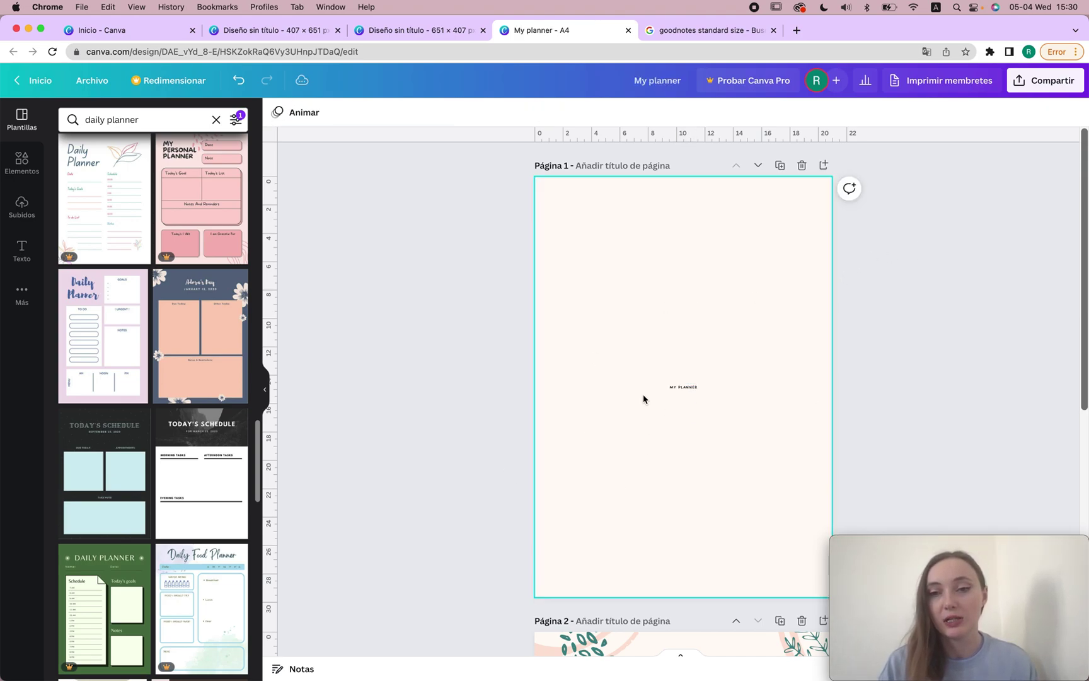
Step: Enlarge the "My planner" title on the first page to about twice its size, keeping it centred
{"action": "scroll", "coordinate": [645, 398], "scroll_direction": "down", "scroll_amount": 7}
{"action": "scroll", "coordinate": [645, 397], "scroll_direction": "up", "scroll_amount": 7}
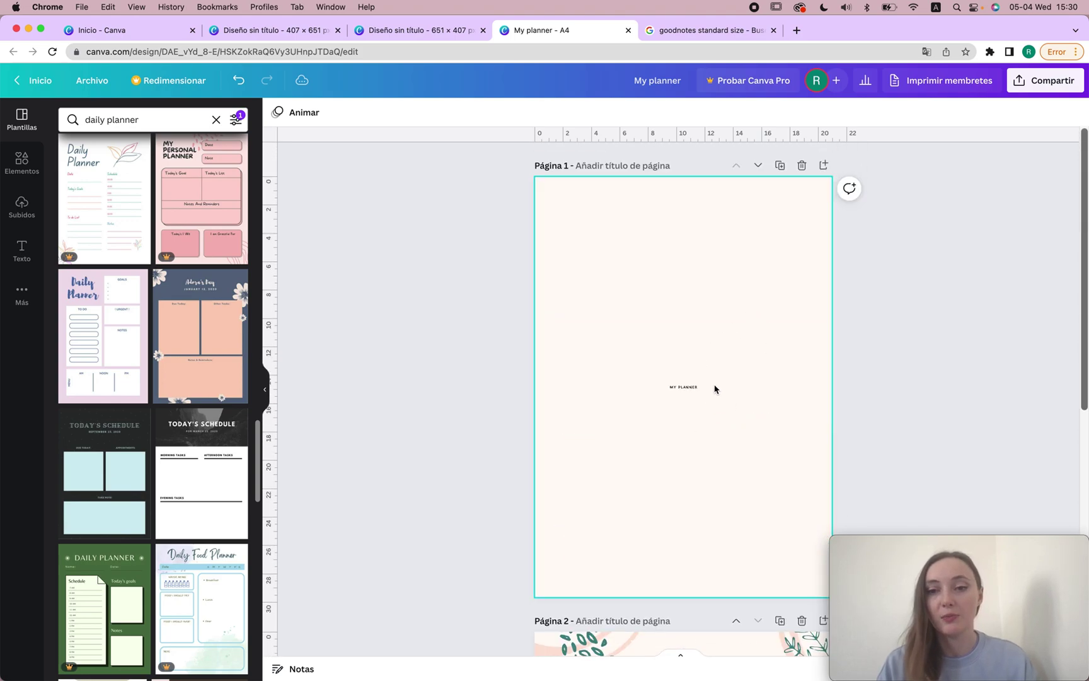
{"action": "left_click", "coordinate": [685, 394]}
{"action": "mouse_move", "coordinate": [700, 390]}
{"action": "left_mouse_down"}
{"action": "mouse_move", "coordinate": [724, 405]}
{"action": "mouse_move", "coordinate": [715, 400]}
{"action": "left_mouse_up"}
{"action": "left_click", "coordinate": [877, 382]}
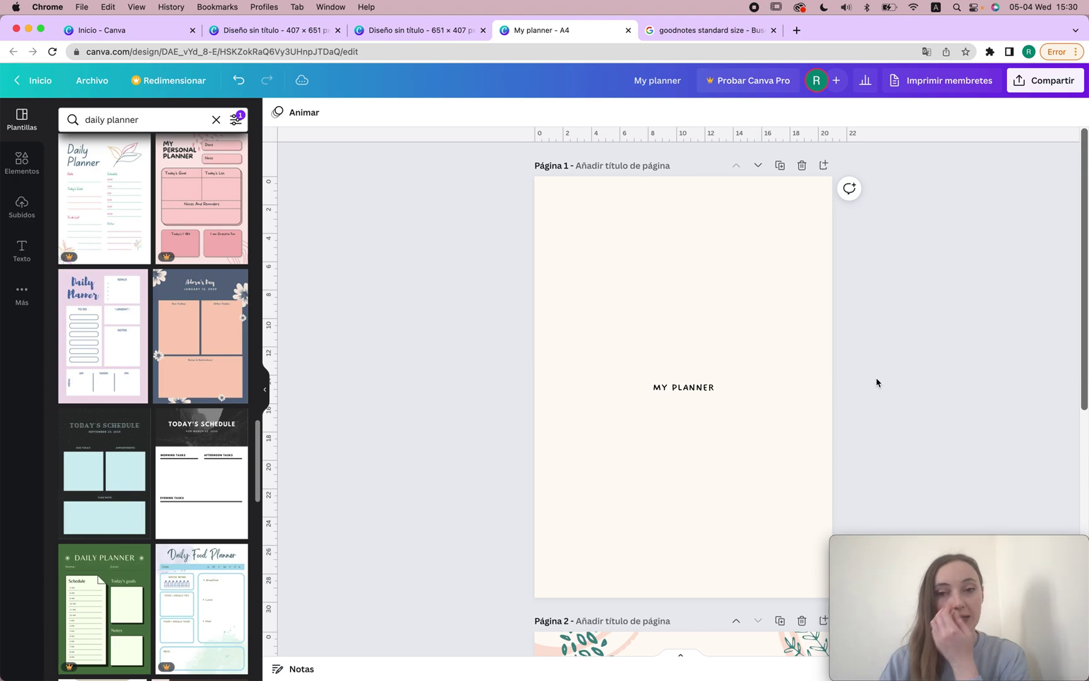
Step: On the planner page, use the square shape to build five narrow green tabs stacked along the page's right edge
{"action": "scroll", "coordinate": [877, 382], "scroll_direction": "down", "scroll_amount": 7}
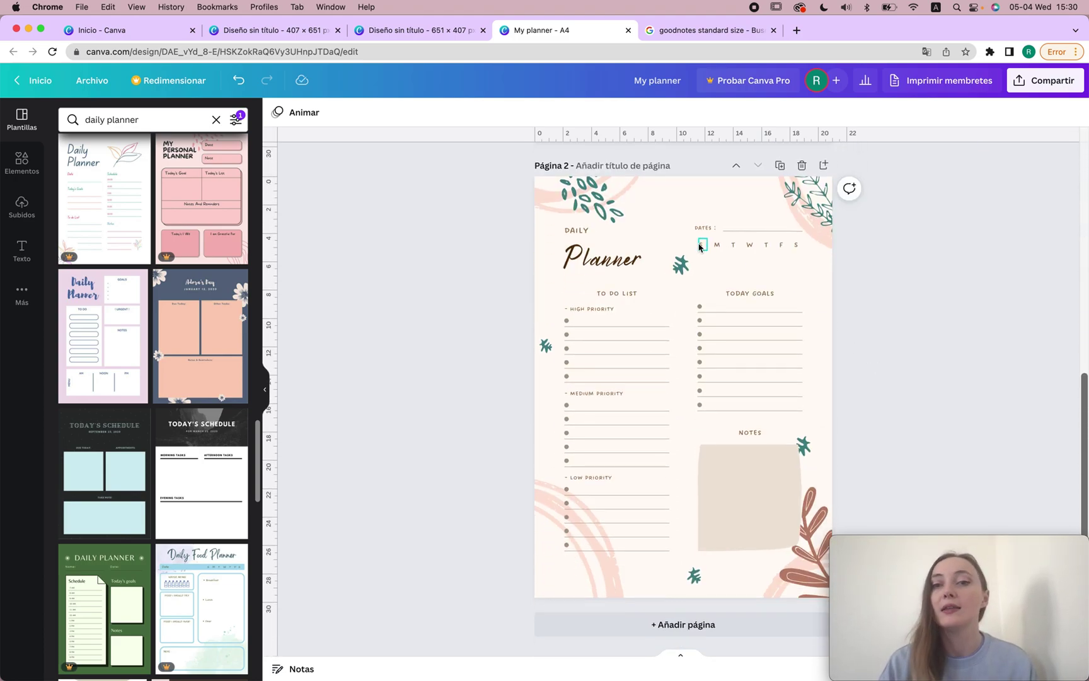
{"action": "left_click", "coordinate": [26, 173]}
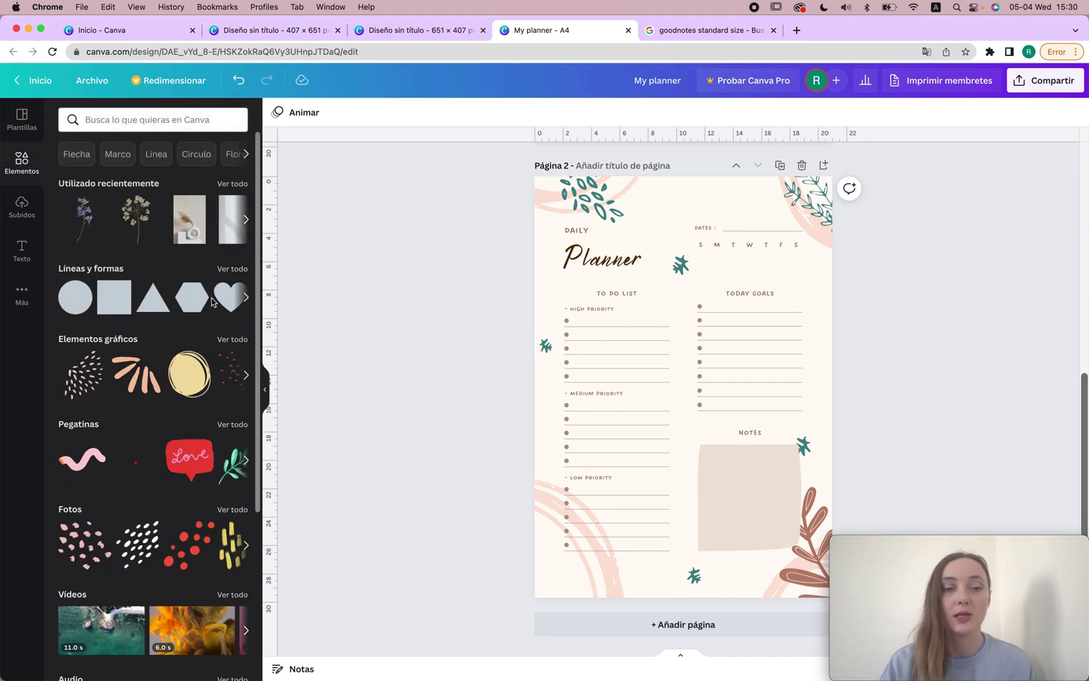
{"action": "left_click", "coordinate": [114, 297]}
{"action": "left_click_drag", "start_coordinate": [707, 385], "coordinate": [736, 385]}
{"action": "left_click_drag", "start_coordinate": [743, 462], "coordinate": [829, 414]}
{"action": "left_click", "coordinate": [935, 270]}
{"action": "left_click", "coordinate": [828, 277]}
{"action": "left_click", "coordinate": [891, 264]}
{"action": "left_click_drag", "start_coordinate": [828, 469], "coordinate": [808, 245]}
{"action": "left_click", "coordinate": [807, 245], "text": "shift"}
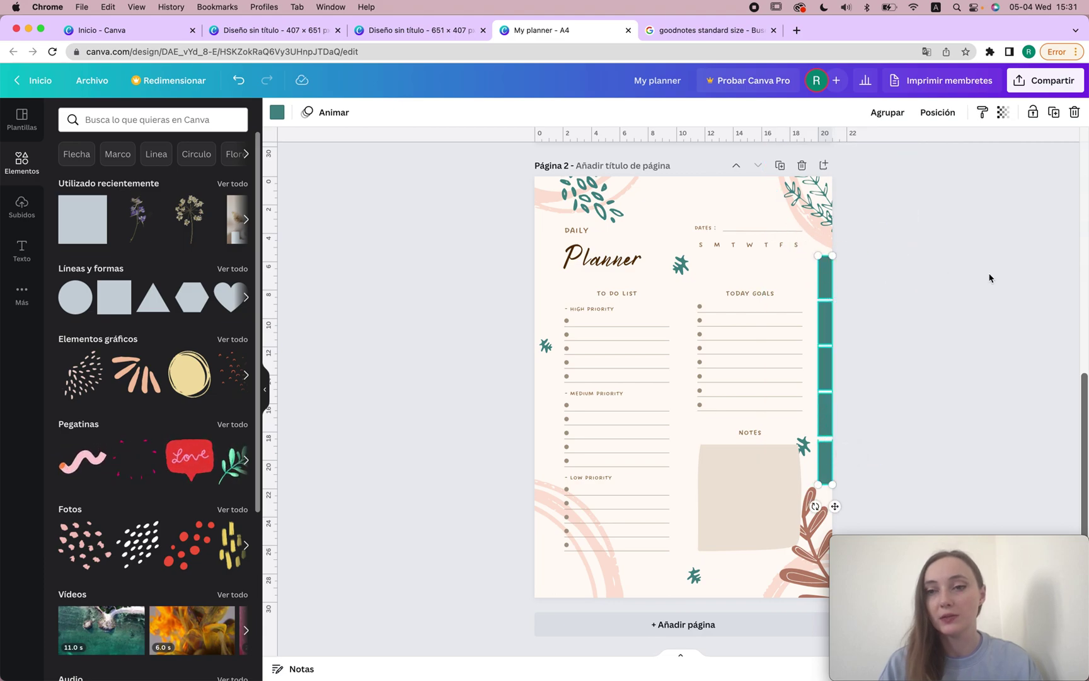
Step: Space the five green tabs evenly in the vertical direction
{"action": "left_click", "coordinate": [939, 113]}
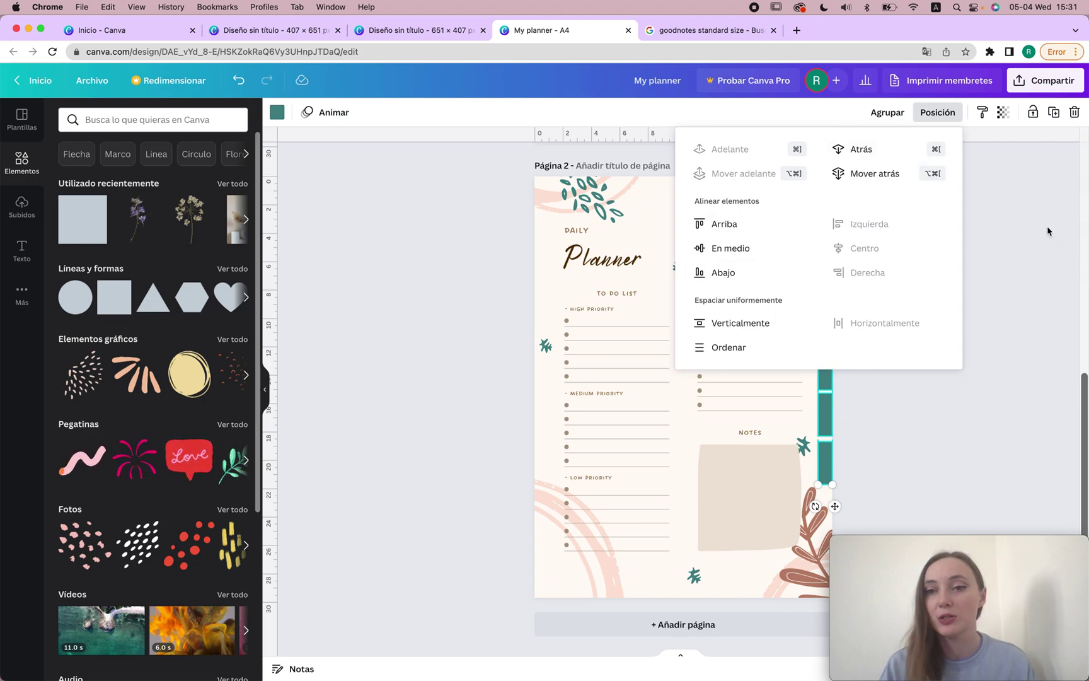
{"action": "left_click", "coordinate": [742, 323]}
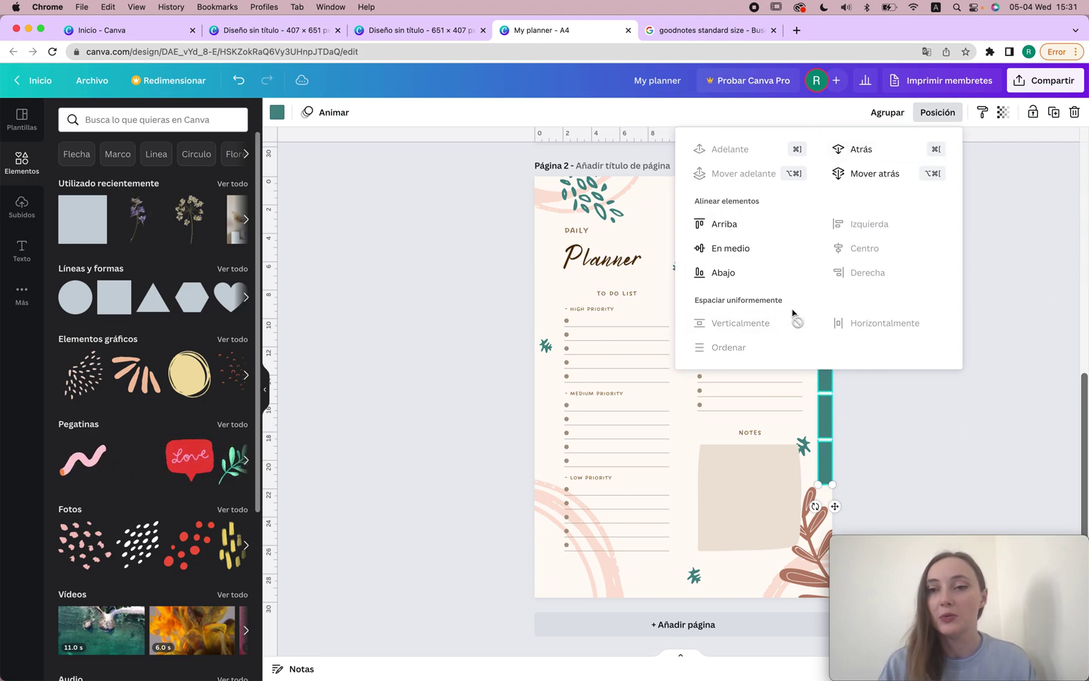
{"action": "left_click", "coordinate": [984, 218]}
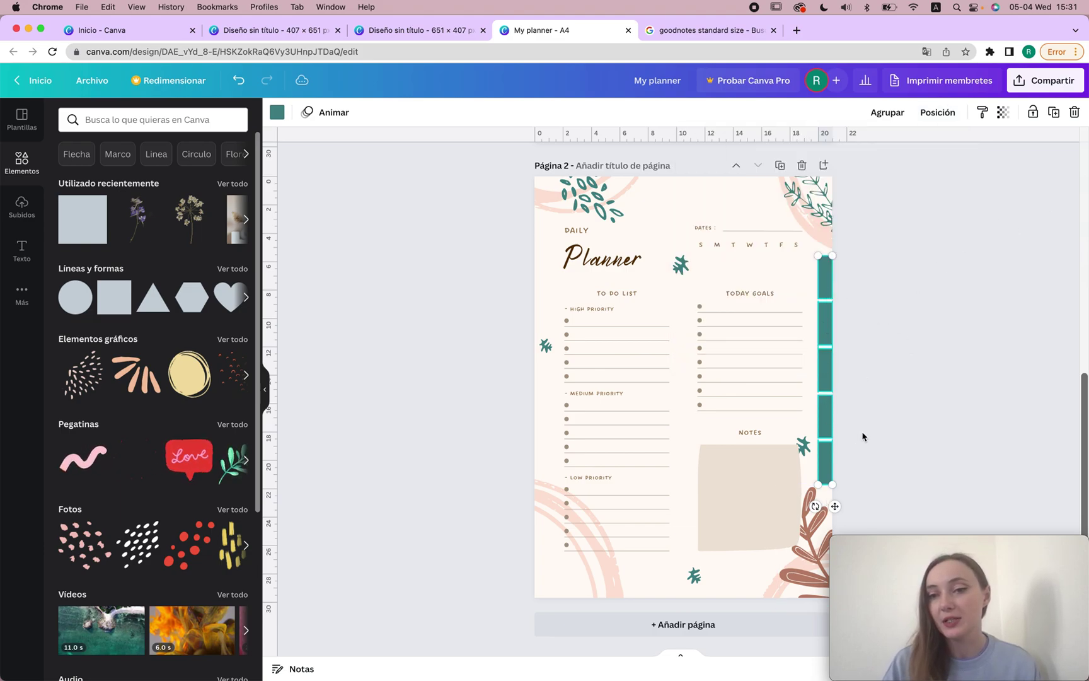
{"action": "left_click", "coordinate": [878, 416]}
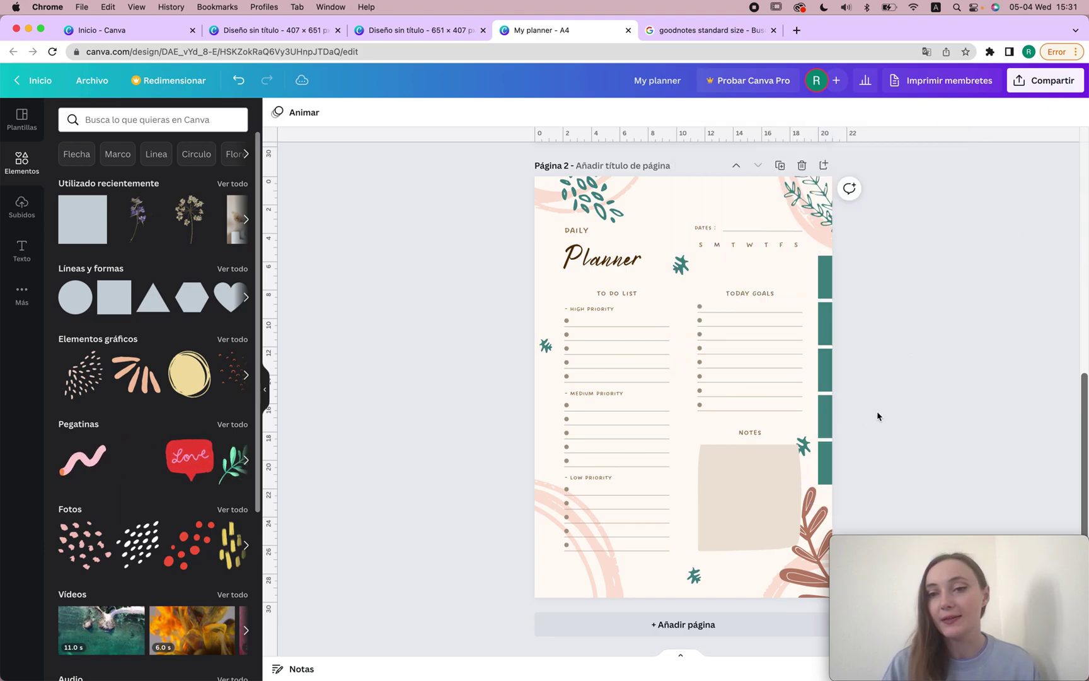
Step: Duplicate the planner page and recolor all five side tabs on the copy to the document's pale pink
{"action": "left_click", "coordinate": [779, 166]}
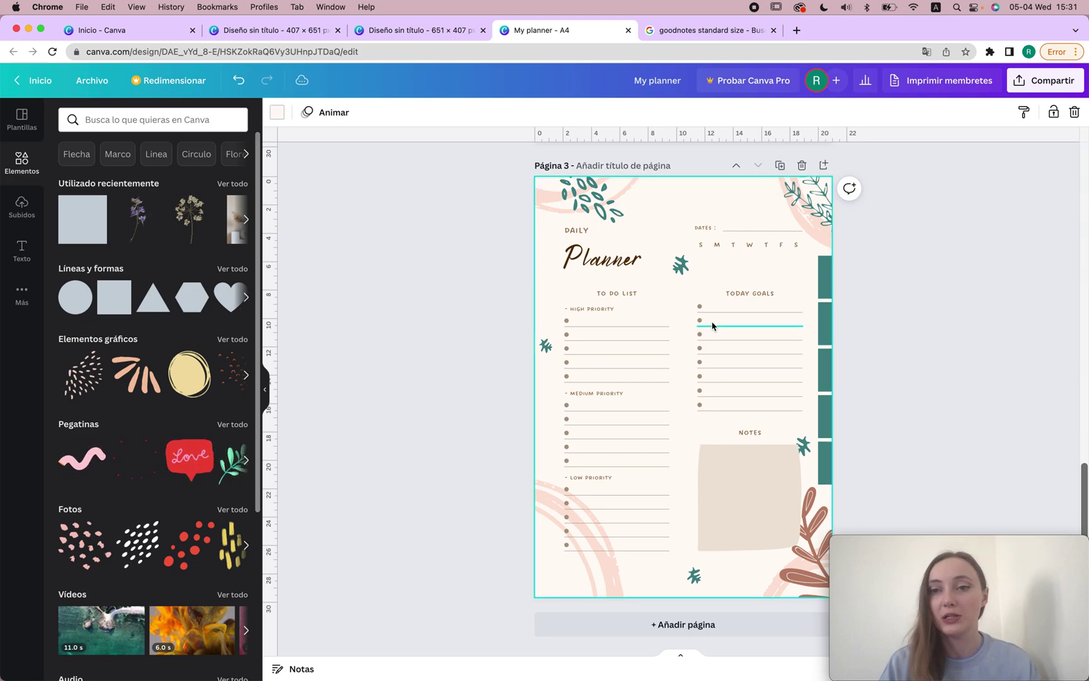
{"action": "left_click", "coordinate": [823, 273]}
{"action": "left_click", "coordinate": [824, 322], "text": "shift"}
{"action": "left_click", "coordinate": [825, 369], "text": "shift"}
{"action": "left_click", "coordinate": [826, 423], "text": "shift"}
{"action": "left_click", "coordinate": [825, 462], "text": "shift"}
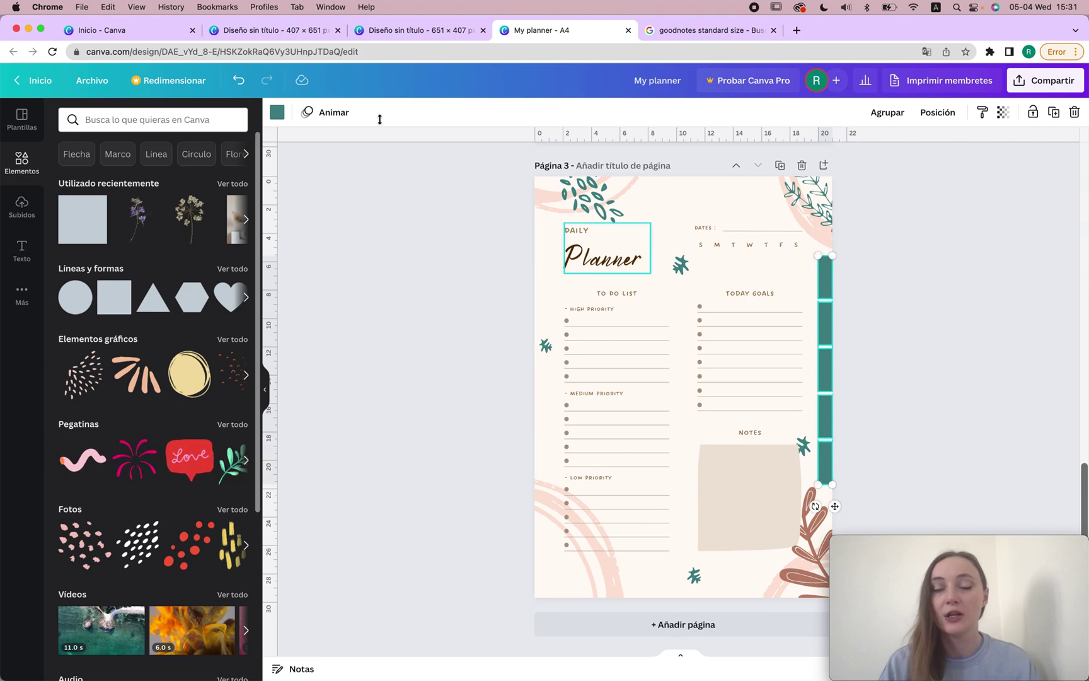
{"action": "left_click", "coordinate": [277, 112]}
{"action": "left_click", "coordinate": [145, 208]}
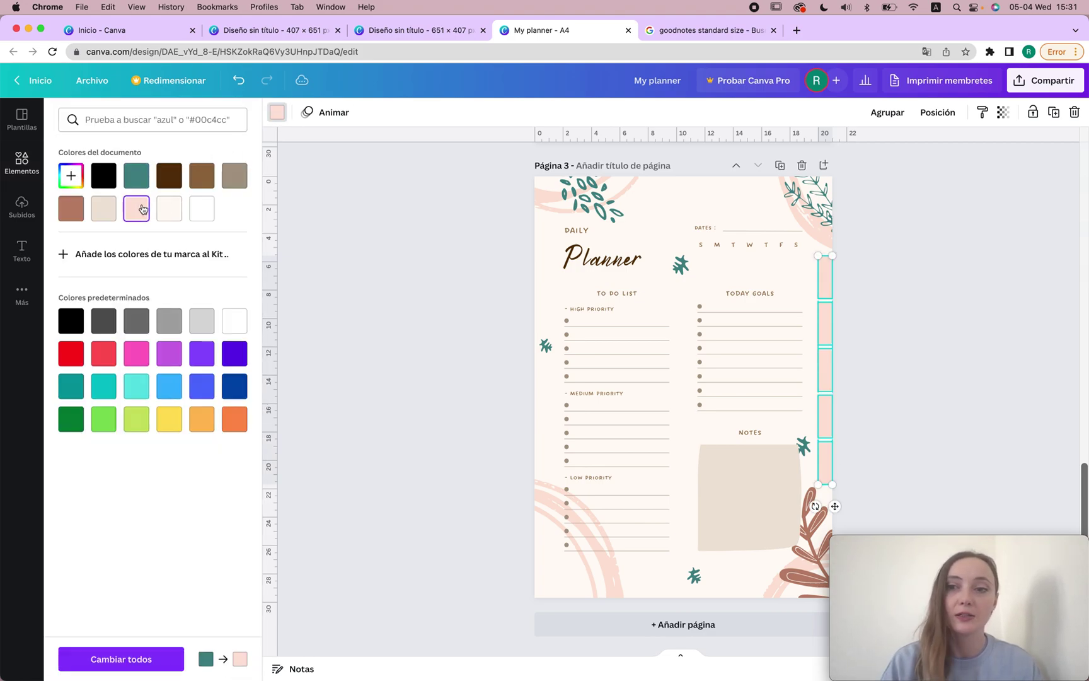
{"action": "left_click", "coordinate": [977, 353]}
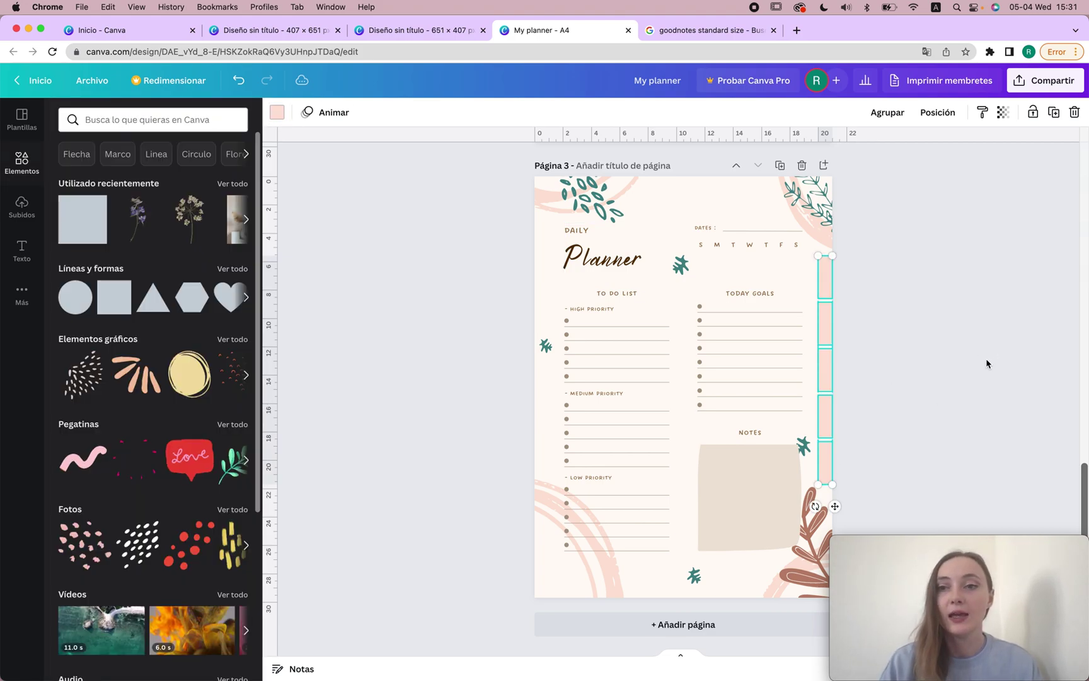
Step: Duplicate the page with pink tabs and recolor the second tab from the top on page 4 to a custom dusty pink
{"action": "left_click", "coordinate": [779, 165]}
{"action": "left_click", "coordinate": [829, 311]}
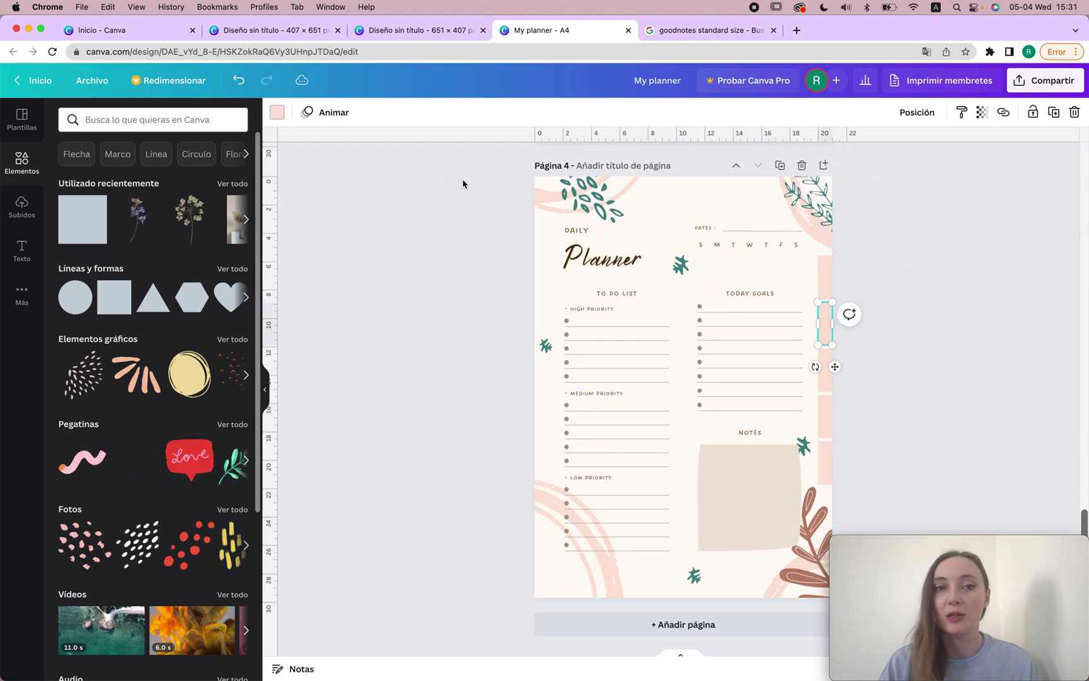
{"action": "left_click", "coordinate": [277, 112]}
{"action": "left_click", "coordinate": [78, 177]}
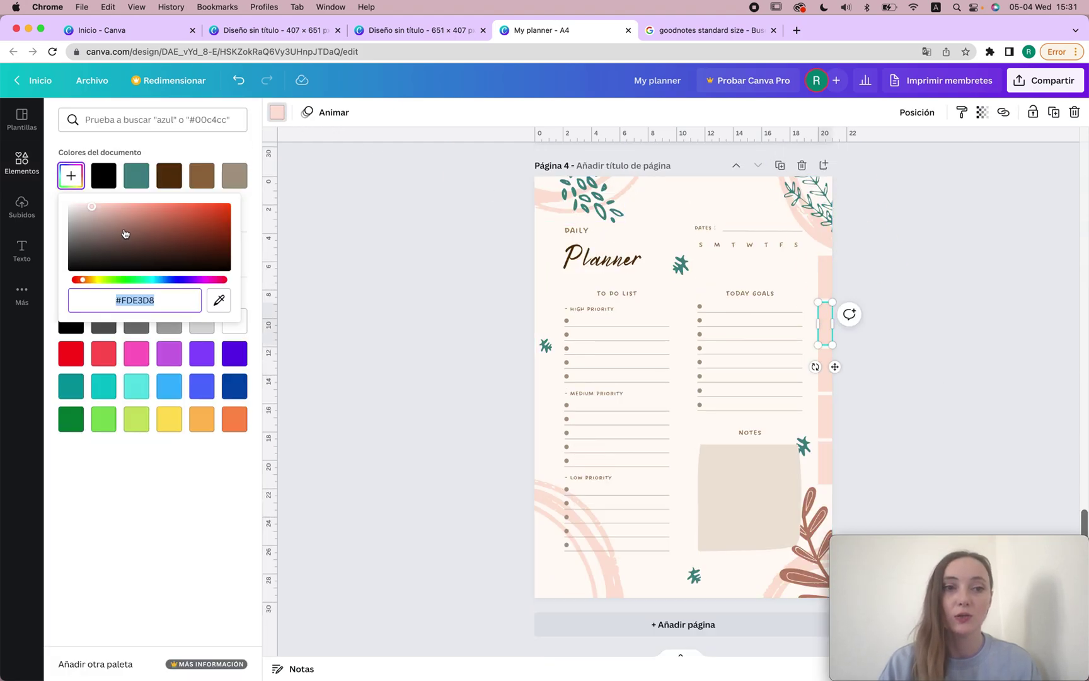
{"action": "left_click", "coordinate": [96, 214]}
{"action": "key", "text": "Escape"}
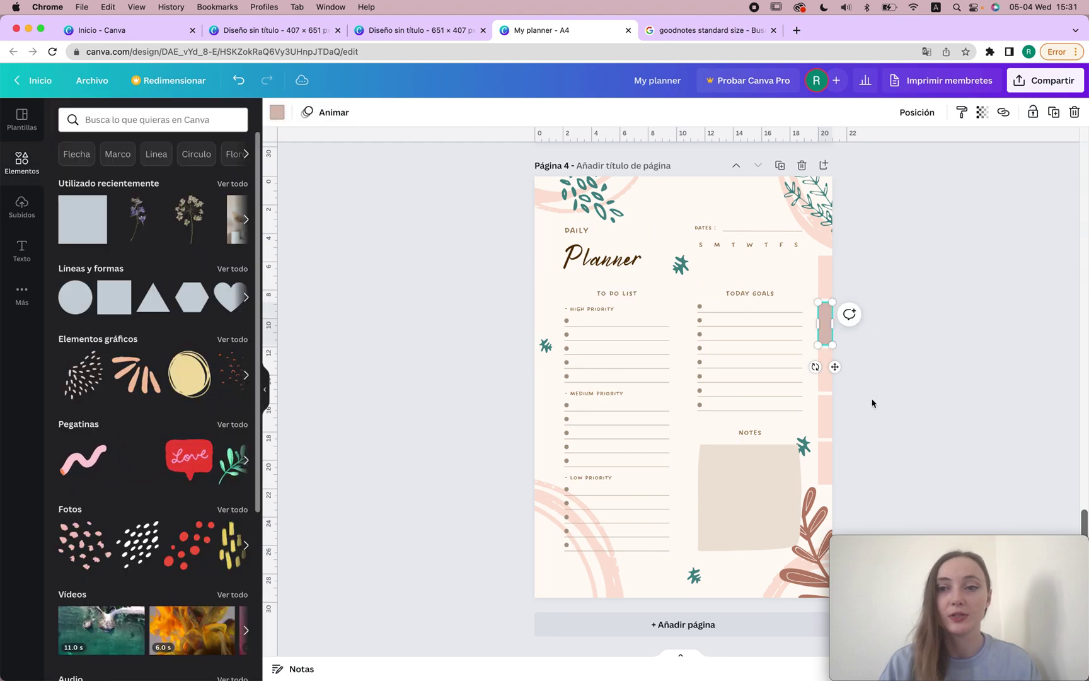
Step: Recolor the third side tab on page 4 to a custom brownish pink, #C29786
{"action": "left_click", "coordinate": [825, 375]}
{"action": "left_click", "coordinate": [277, 113]}
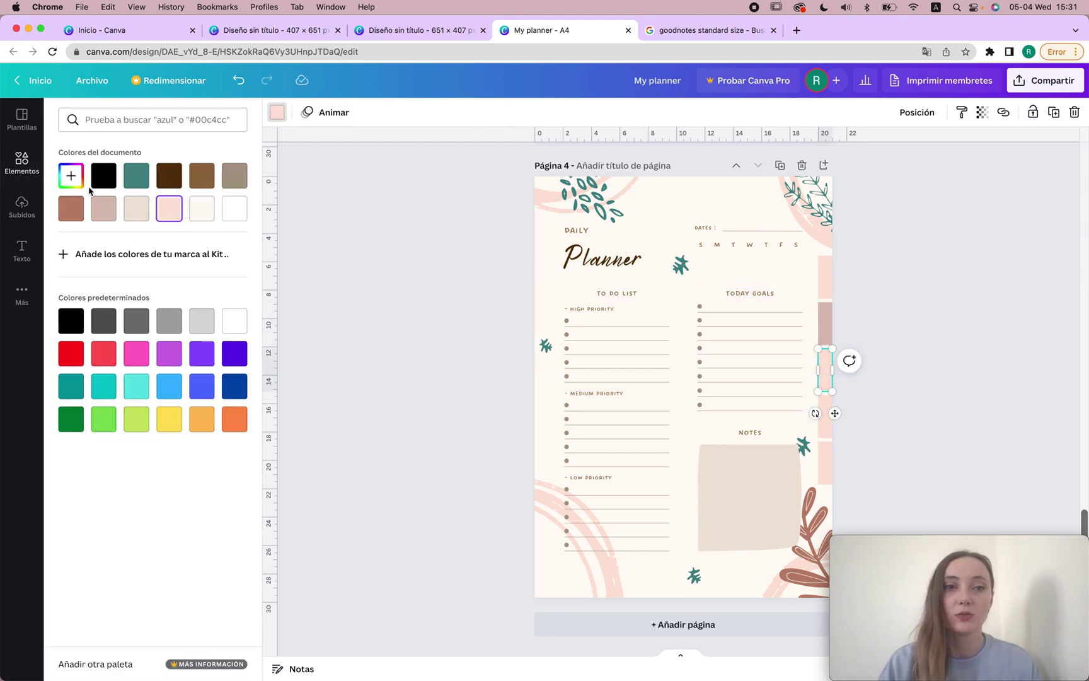
{"action": "left_click", "coordinate": [113, 213]}
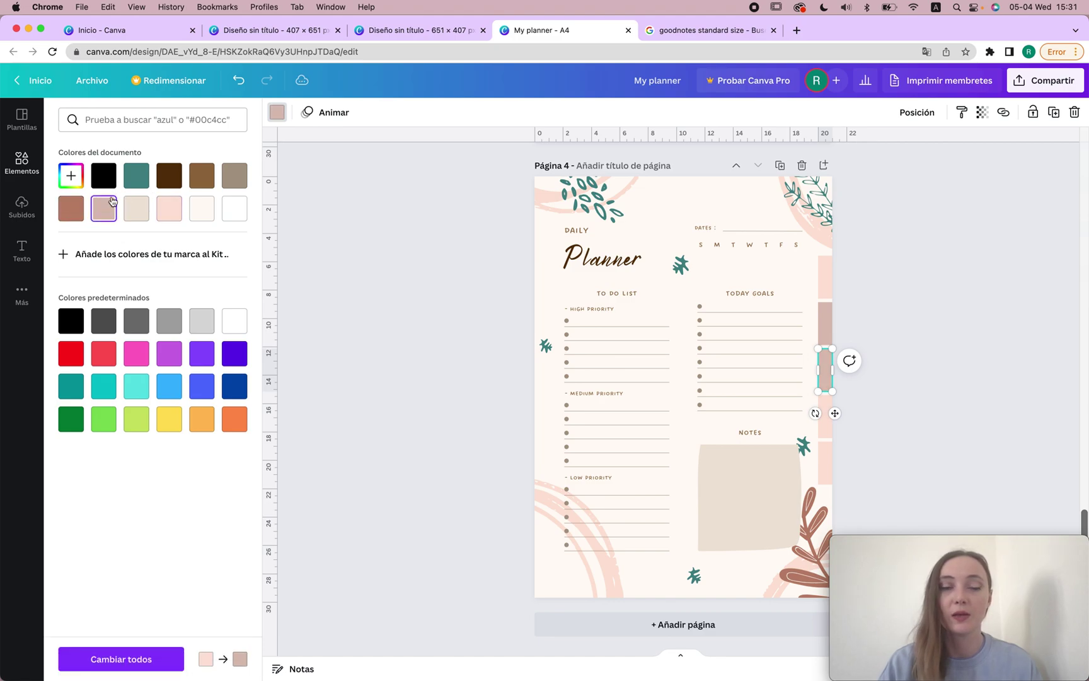
{"action": "left_click", "coordinate": [70, 176]}
{"action": "left_click", "coordinate": [103, 218]}
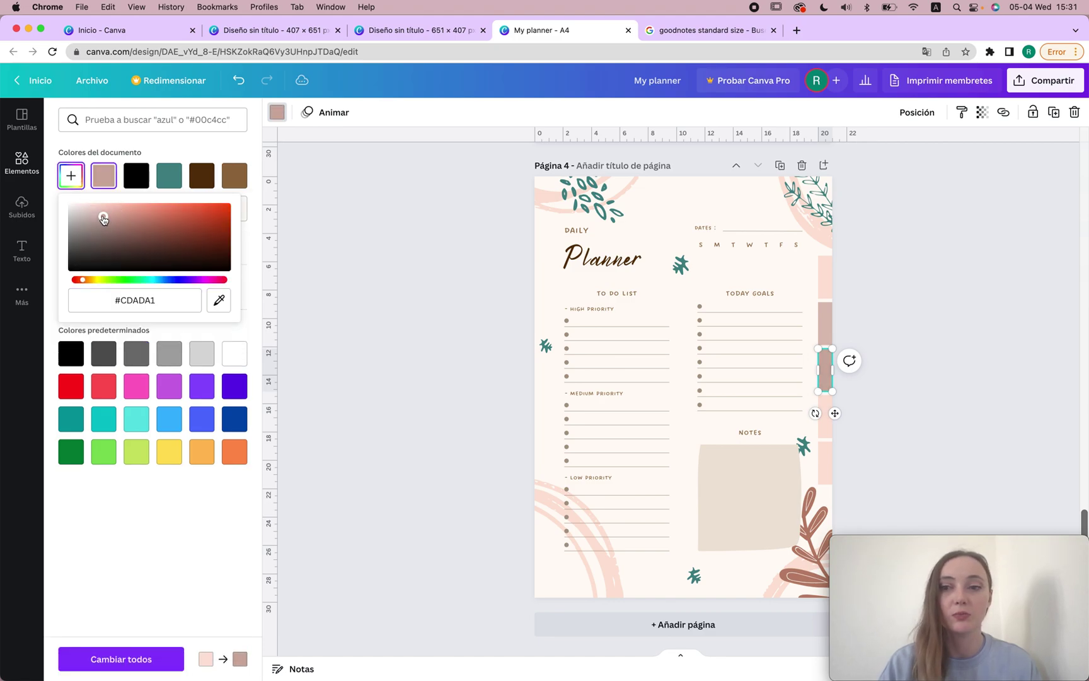
{"action": "left_click_drag", "start_coordinate": [106, 221], "coordinate": [113, 227]}
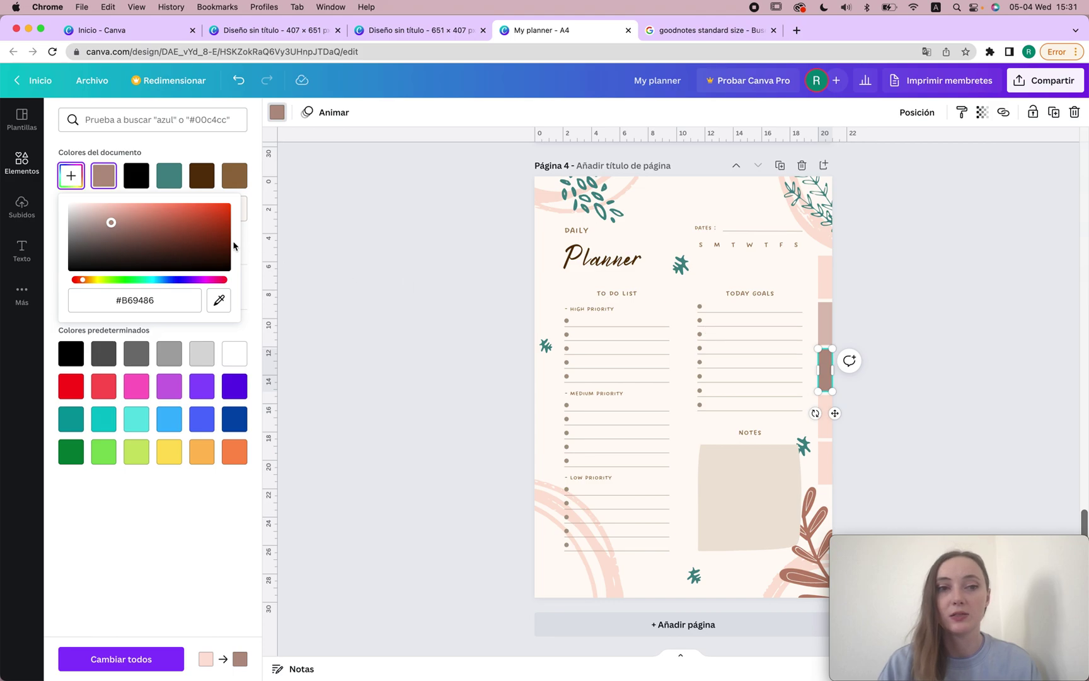
{"action": "left_click_drag", "start_coordinate": [111, 221], "coordinate": [120, 218]}
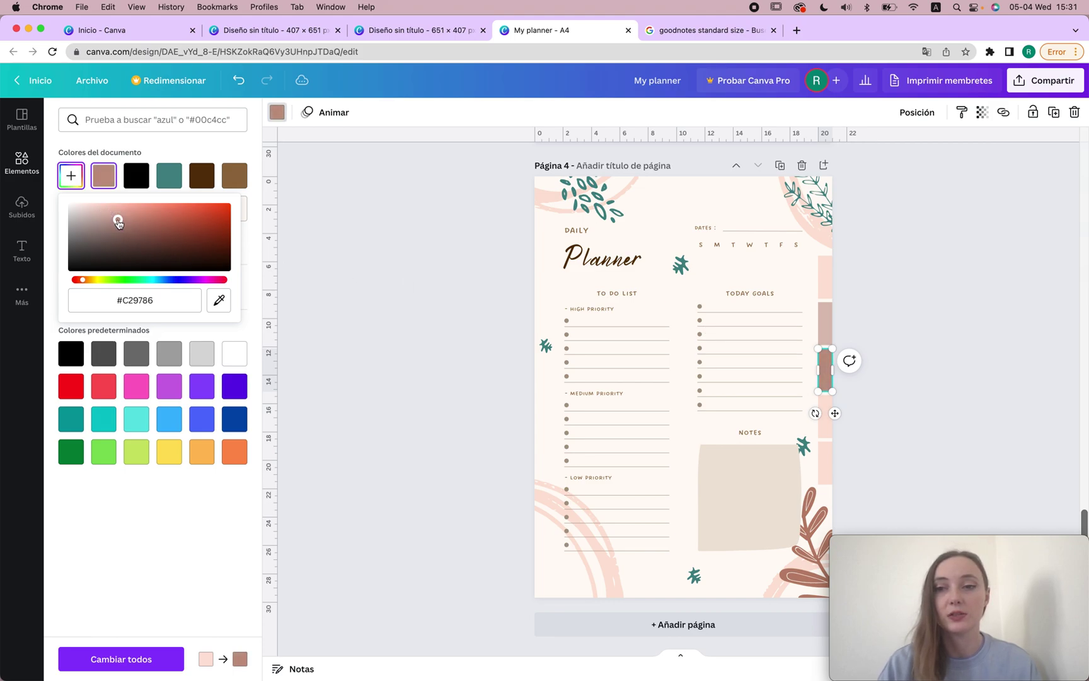
{"action": "left_click", "coordinate": [1061, 301]}
Step: Recolor the fourth side tab on page 4 to a custom terracotta, #BF7E62
{"action": "left_click", "coordinate": [825, 416]}
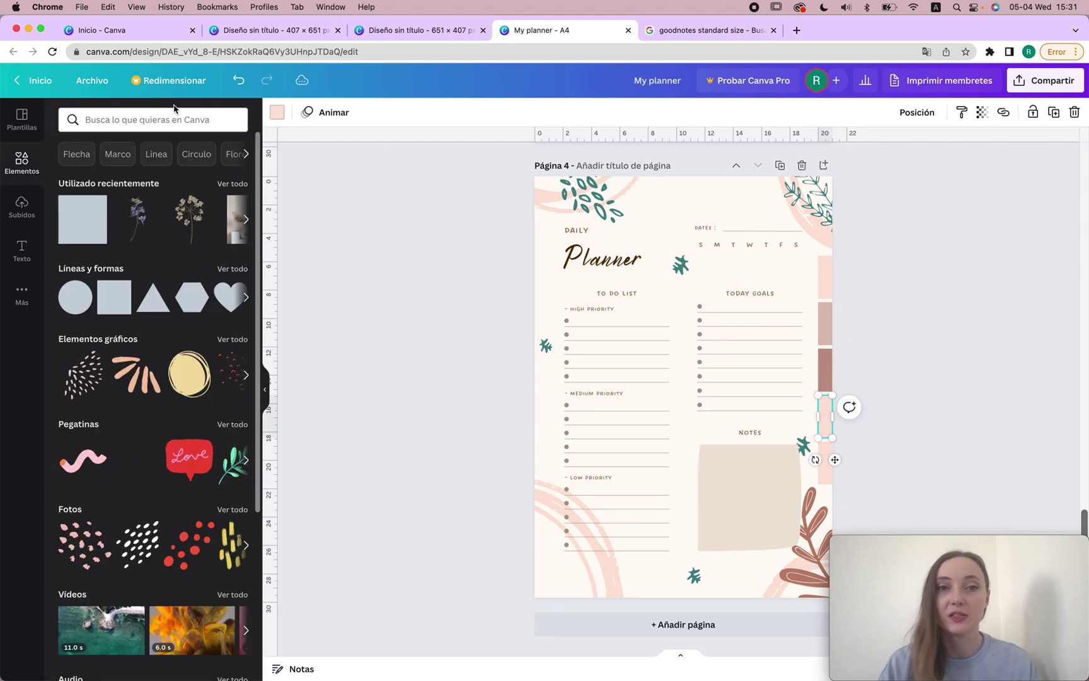
{"action": "left_click", "coordinate": [278, 113]}
{"action": "left_click", "coordinate": [68, 217]}
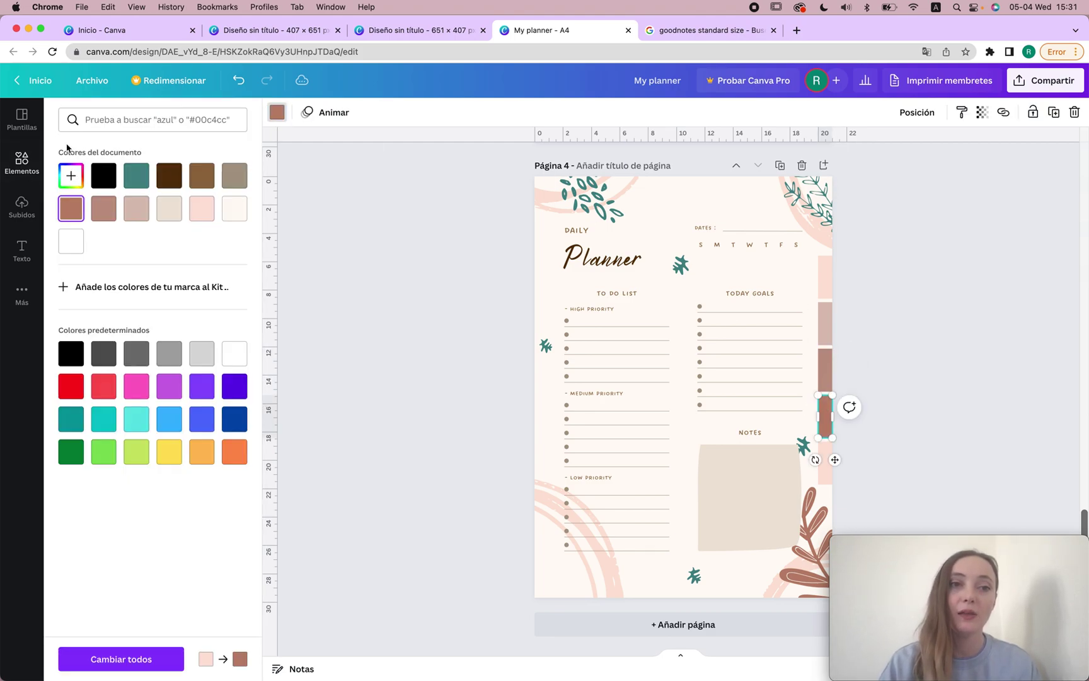
{"action": "left_click", "coordinate": [70, 173]}
{"action": "left_click", "coordinate": [147, 221]}
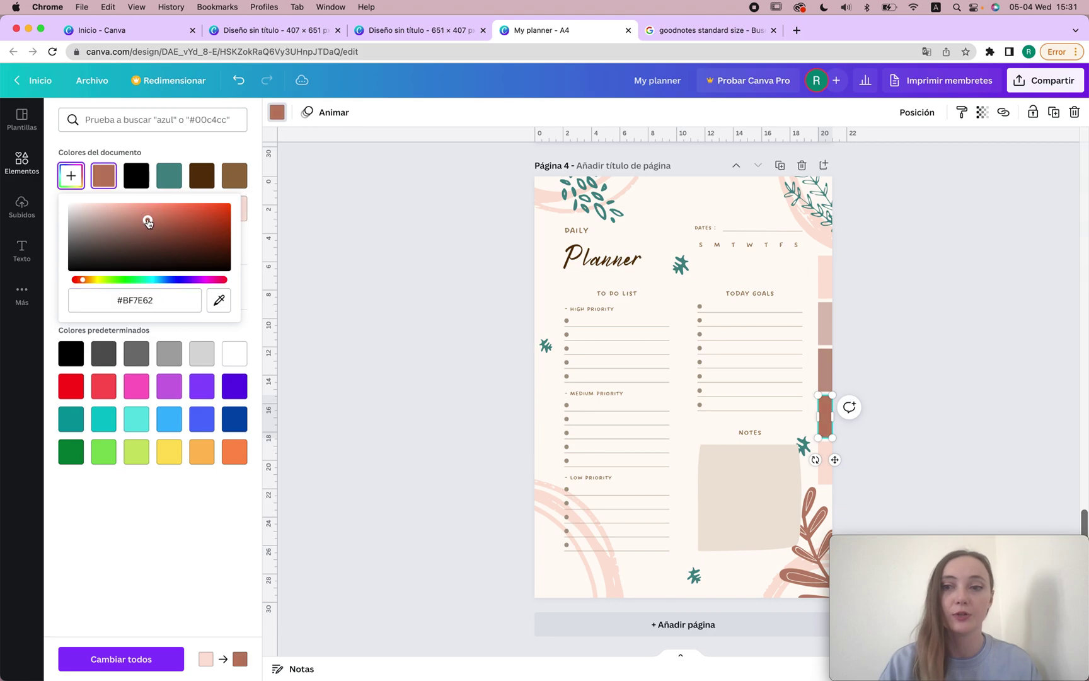
{"action": "left_click", "coordinate": [950, 375]}
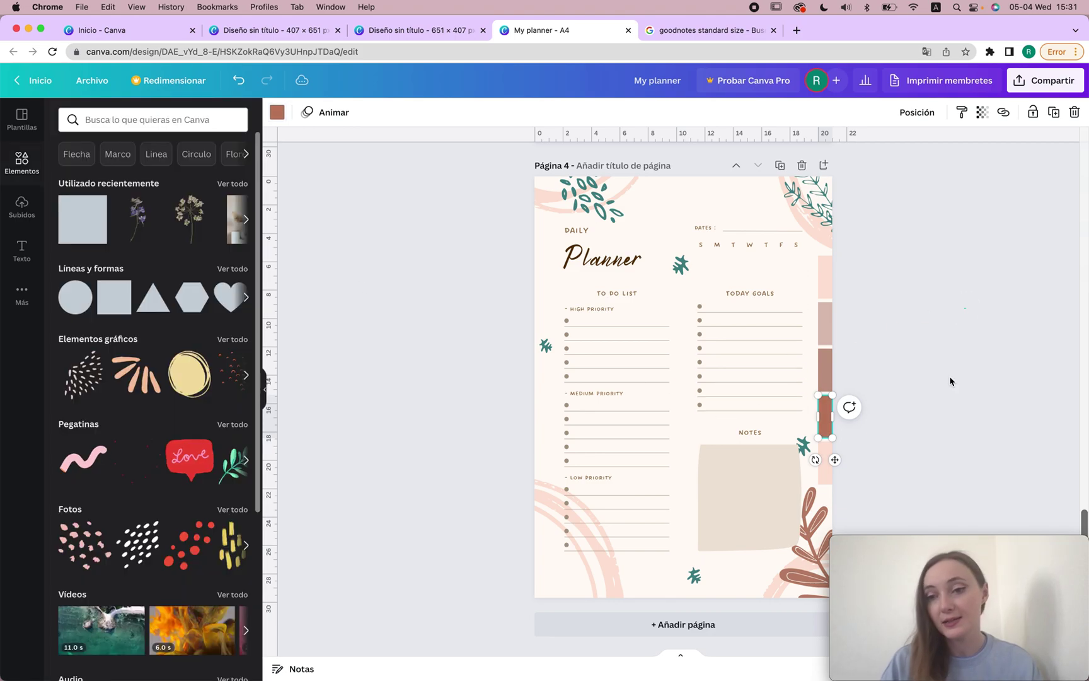
Step: Recolor the lowest side tab on page 4 to a custom dark brown, #8D695A
{"action": "left_click", "coordinate": [824, 462]}
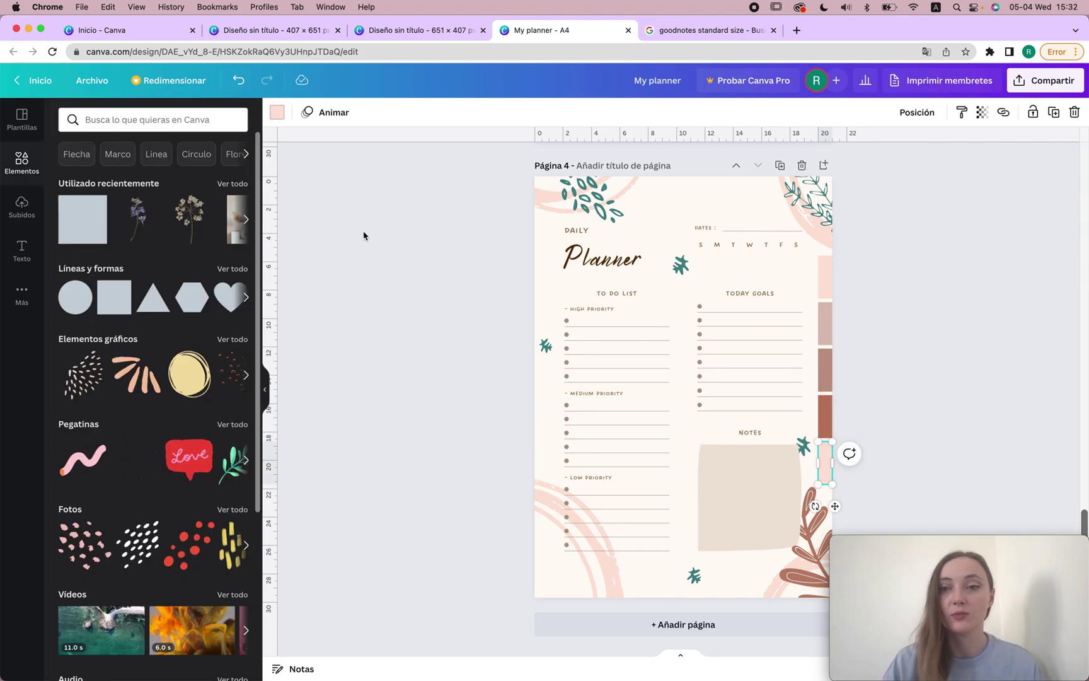
{"action": "left_click", "coordinate": [280, 119]}
{"action": "left_click", "coordinate": [103, 208]}
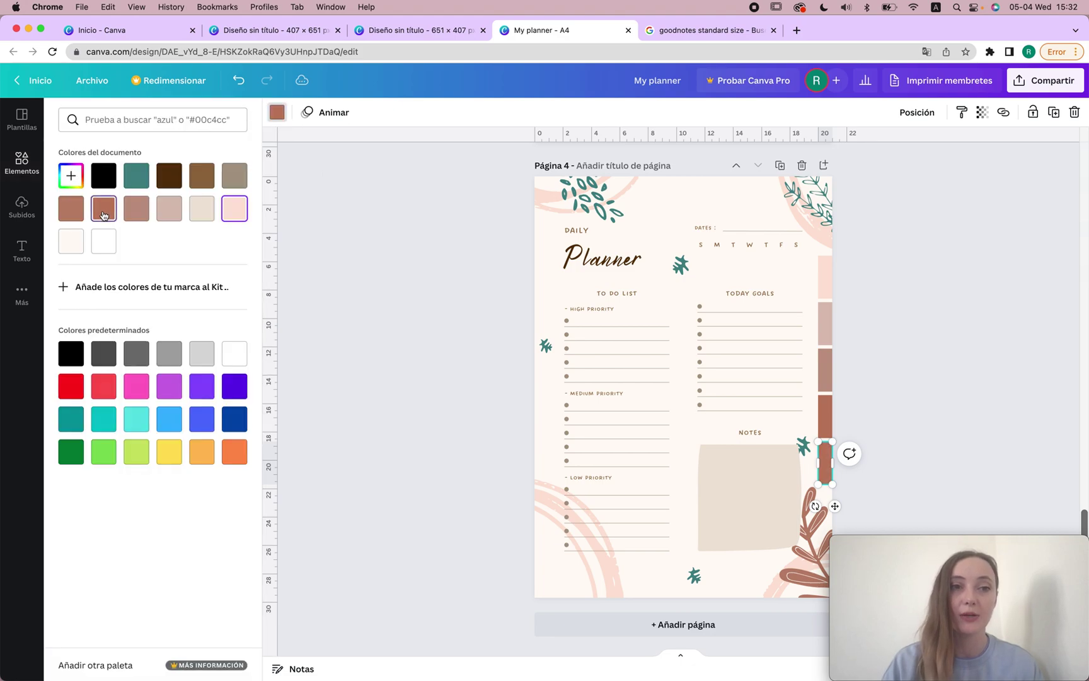
{"action": "left_click", "coordinate": [71, 178]}
{"action": "left_click_drag", "start_coordinate": [158, 229], "coordinate": [128, 236]}
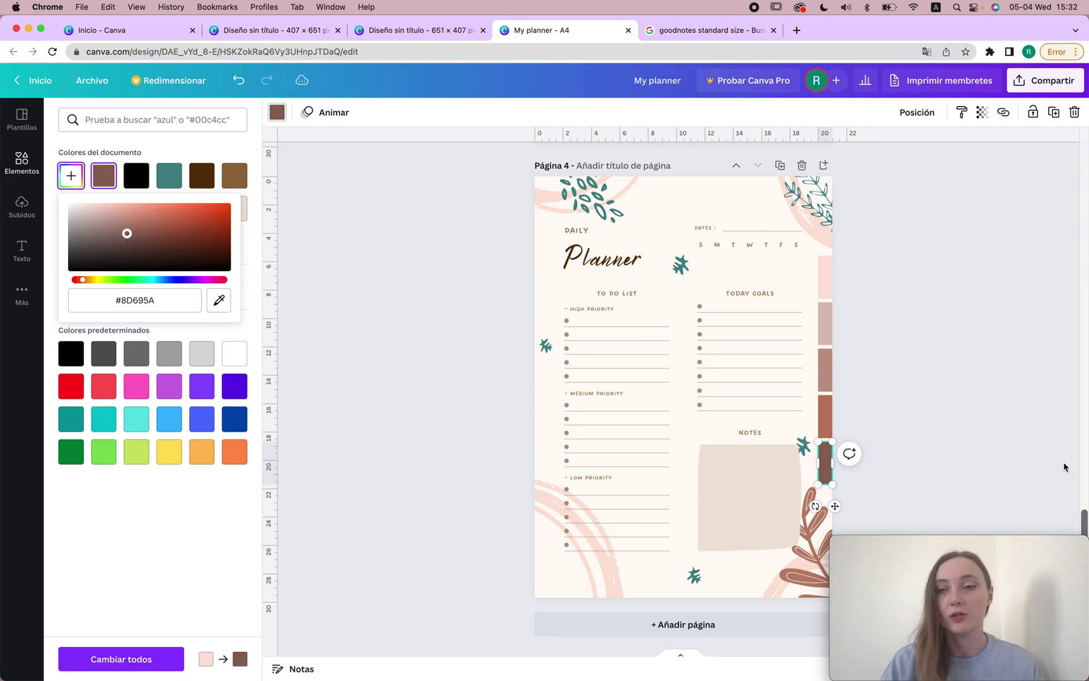
Step: Remove the planner pages with all-teal and all-pink tabs, keeping the cover and the page with graduated tab colors
{"action": "left_click", "coordinate": [1041, 458]}
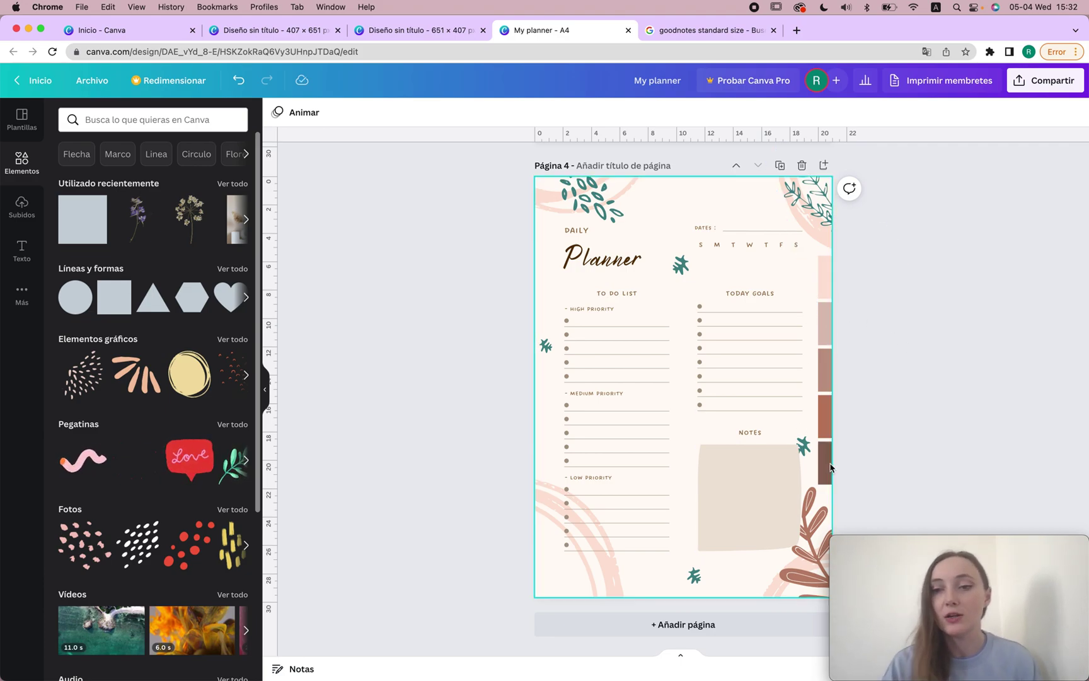
{"action": "scroll", "coordinate": [895, 418], "scroll_direction": "up", "scroll_amount": 10}
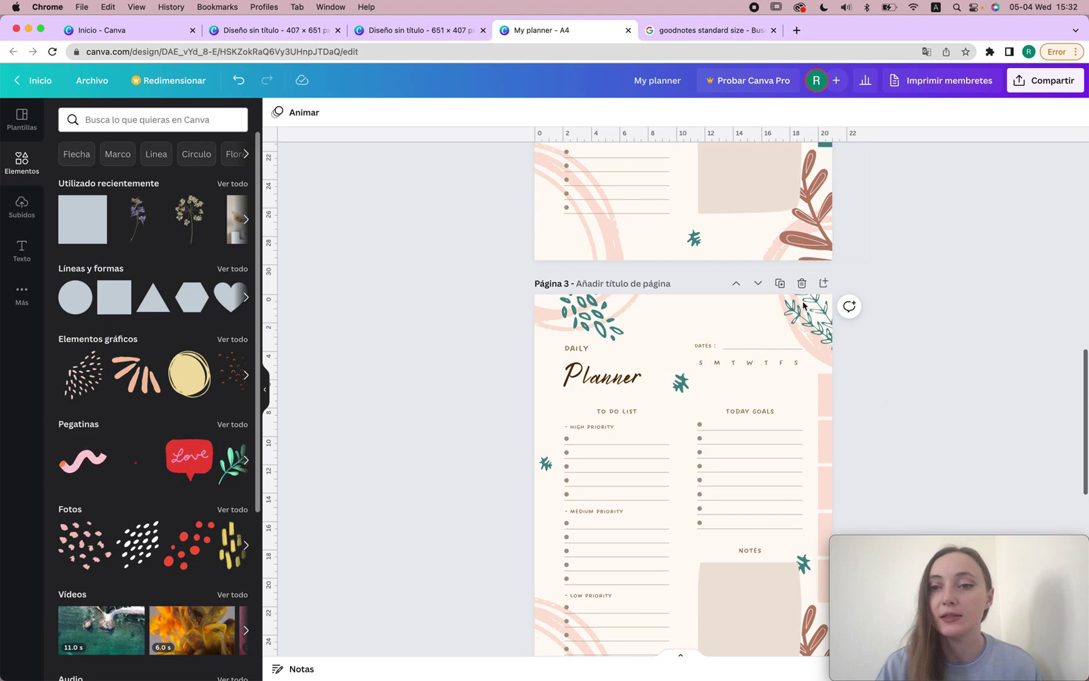
{"action": "scroll", "coordinate": [807, 290], "scroll_direction": "up", "scroll_amount": 10}
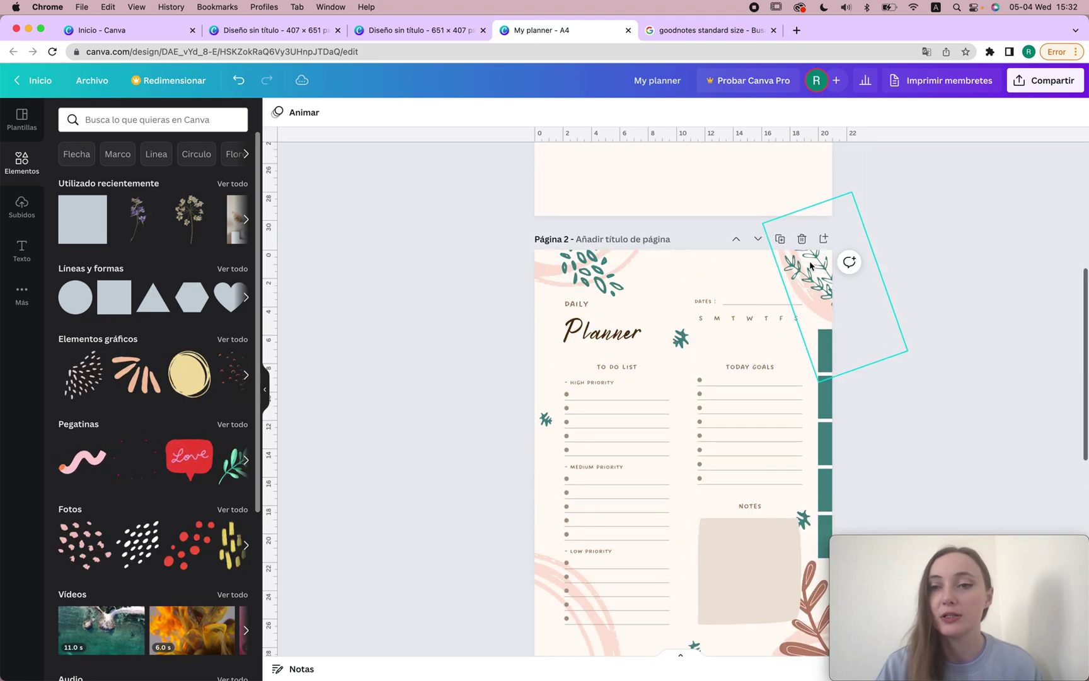
{"action": "scroll", "coordinate": [965, 243], "scroll_direction": "up", "scroll_amount": 8}
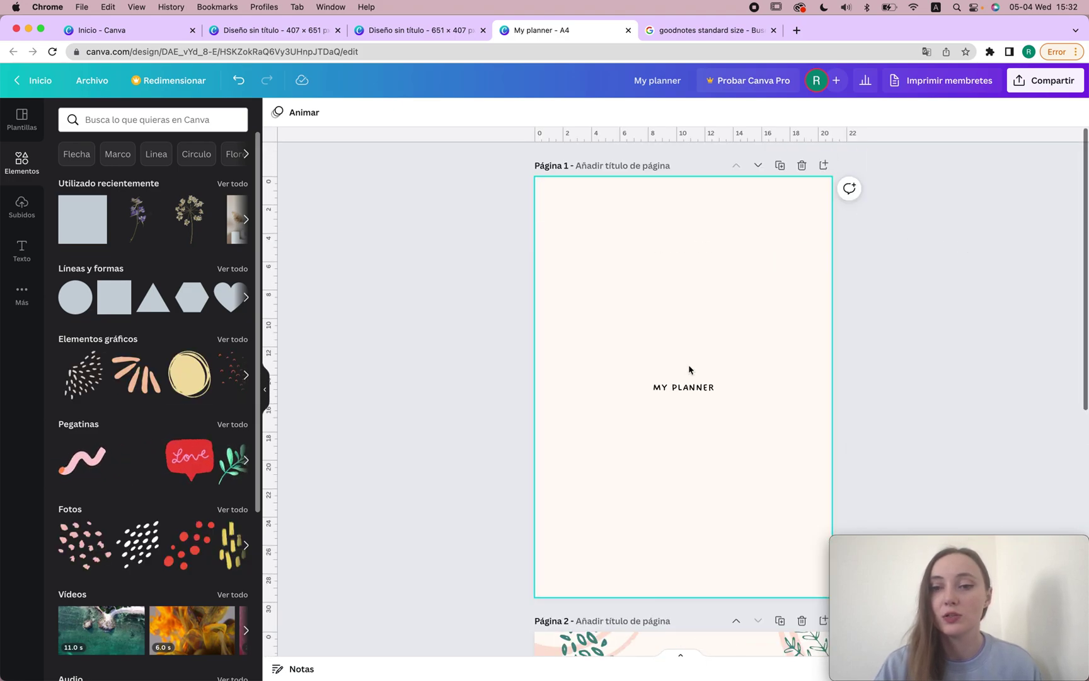
{"action": "scroll", "coordinate": [917, 314], "scroll_direction": "down", "scroll_amount": 8}
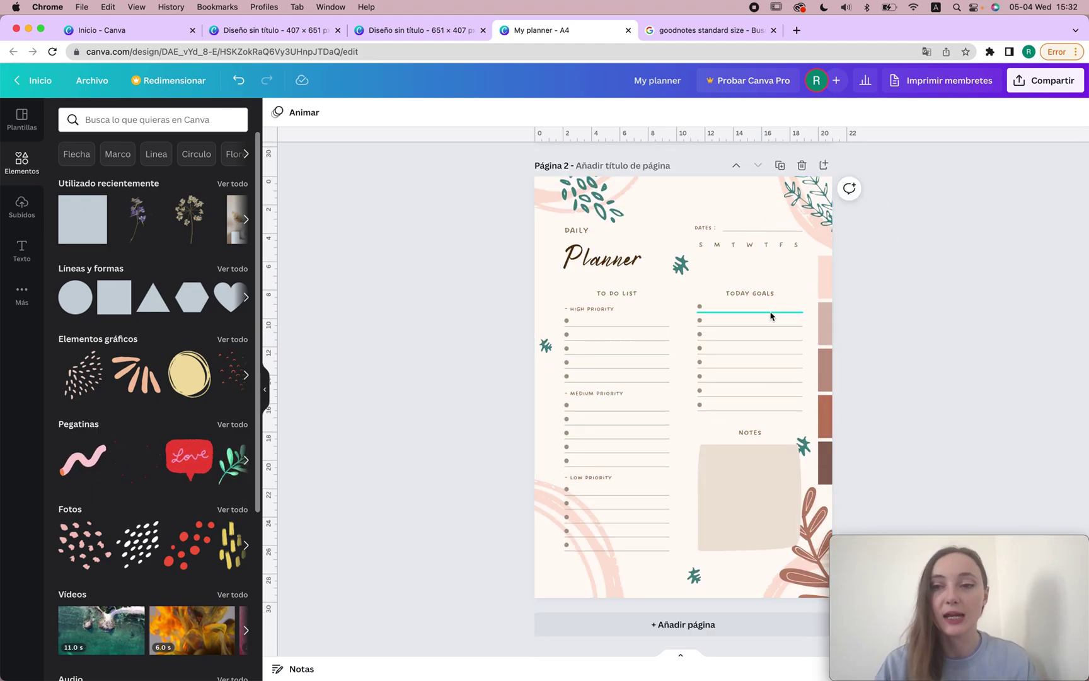
Step: Try a tab label by duplicating the TODAY GOALS heading, changing its text to #1 and rotating it onto the uppermost side tab
{"action": "left_click_drag", "start_coordinate": [980, 141], "coordinate": [752, 294]}
{"action": "left_click", "coordinate": [748, 297]}
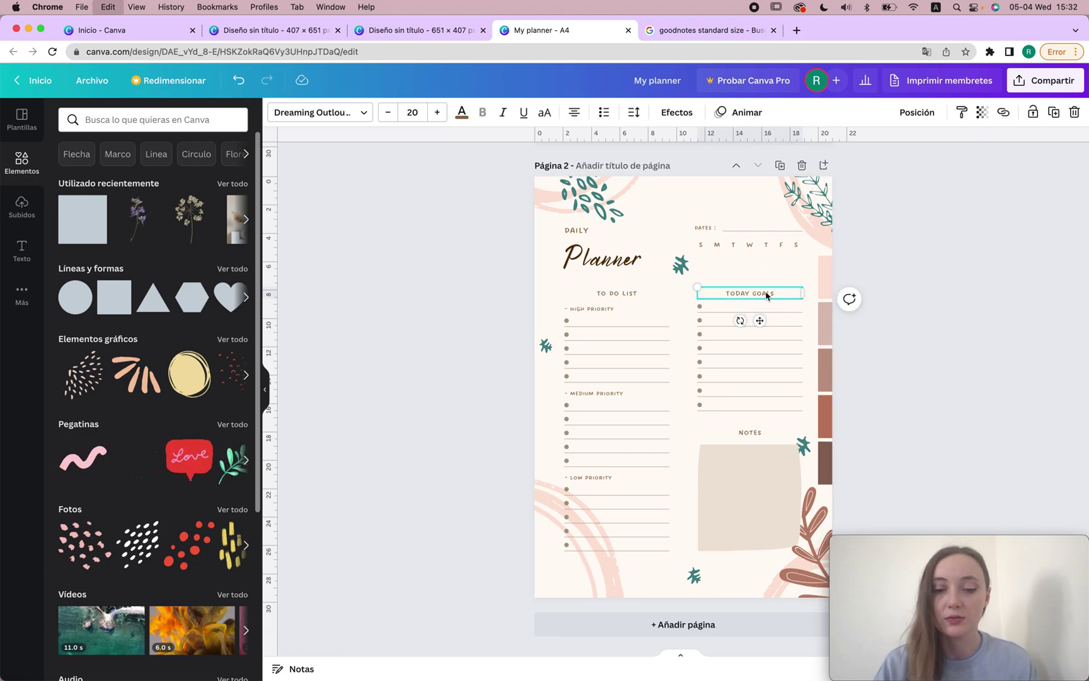
{"action": "key", "text": "super+d"}
{"action": "double_click", "coordinate": [771, 302]}
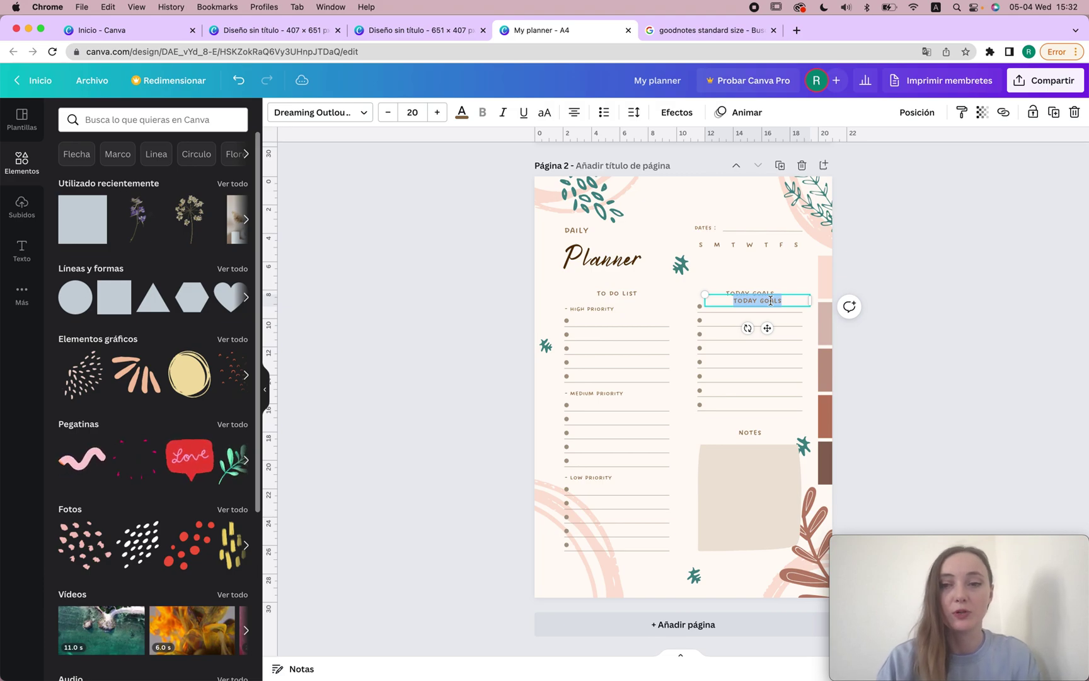
{"action": "type", "text": "#1"}
{"action": "left_click_drag", "start_coordinate": [743, 327], "coordinate": [794, 286]}
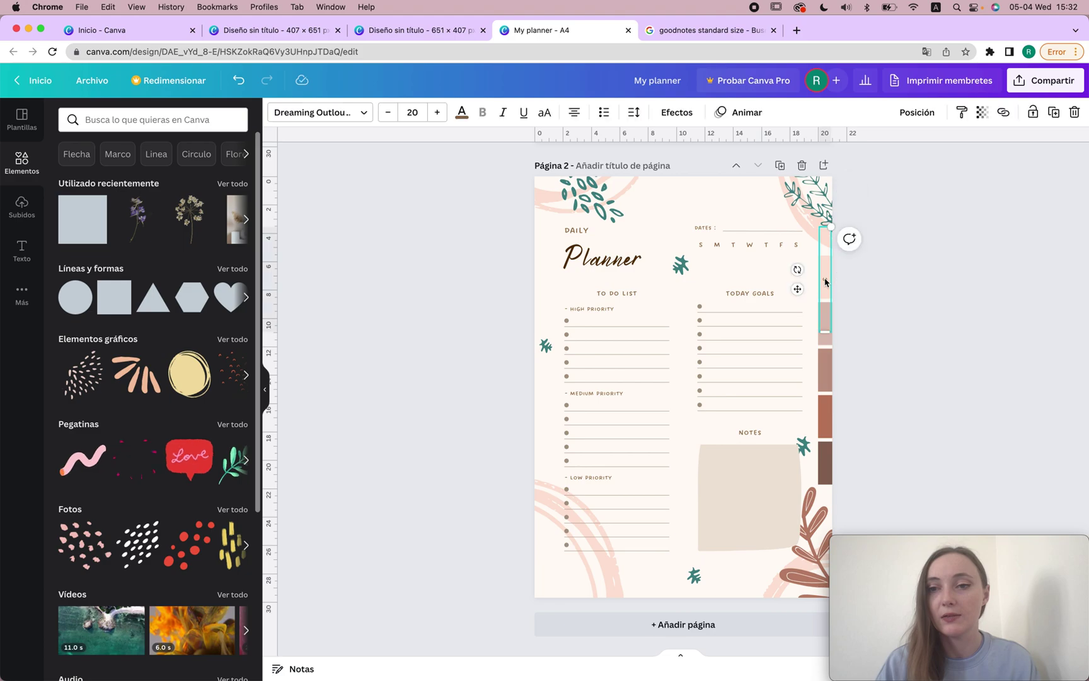
{"action": "left_click_drag", "start_coordinate": [826, 352], "coordinate": [826, 404]}
Step: Undo the placement of the #1 label on the side tab and delete the label from page 2
{"action": "key", "text": "super+z"}
{"action": "key", "text": "super+z"}
{"action": "key", "text": "super+z"}
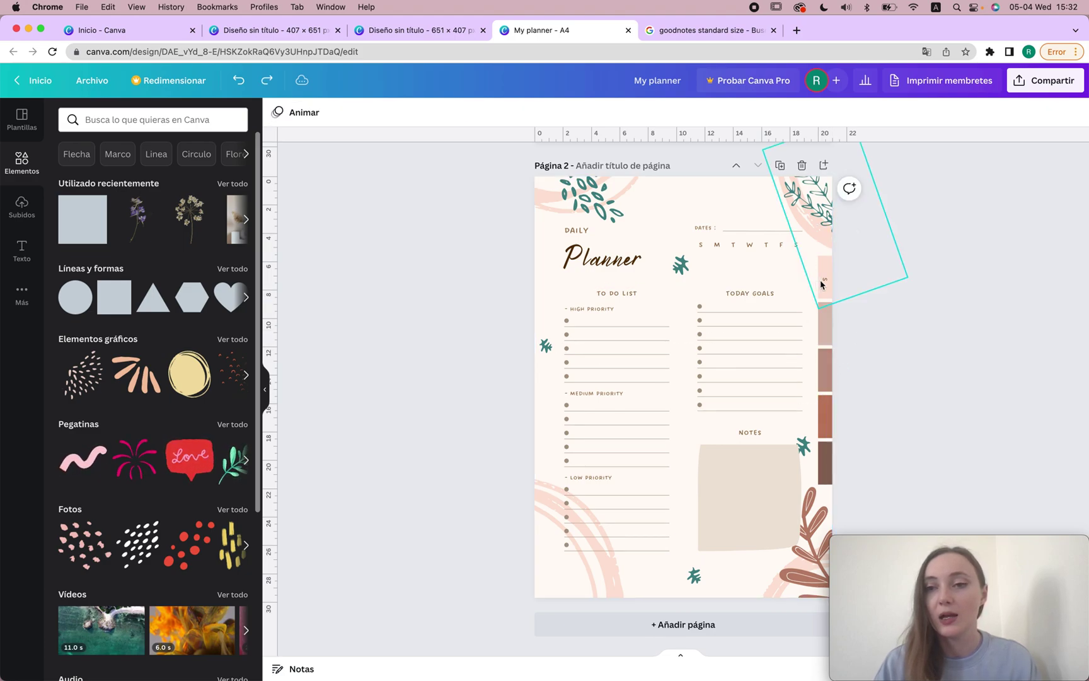
{"action": "left_click", "coordinate": [778, 302]}
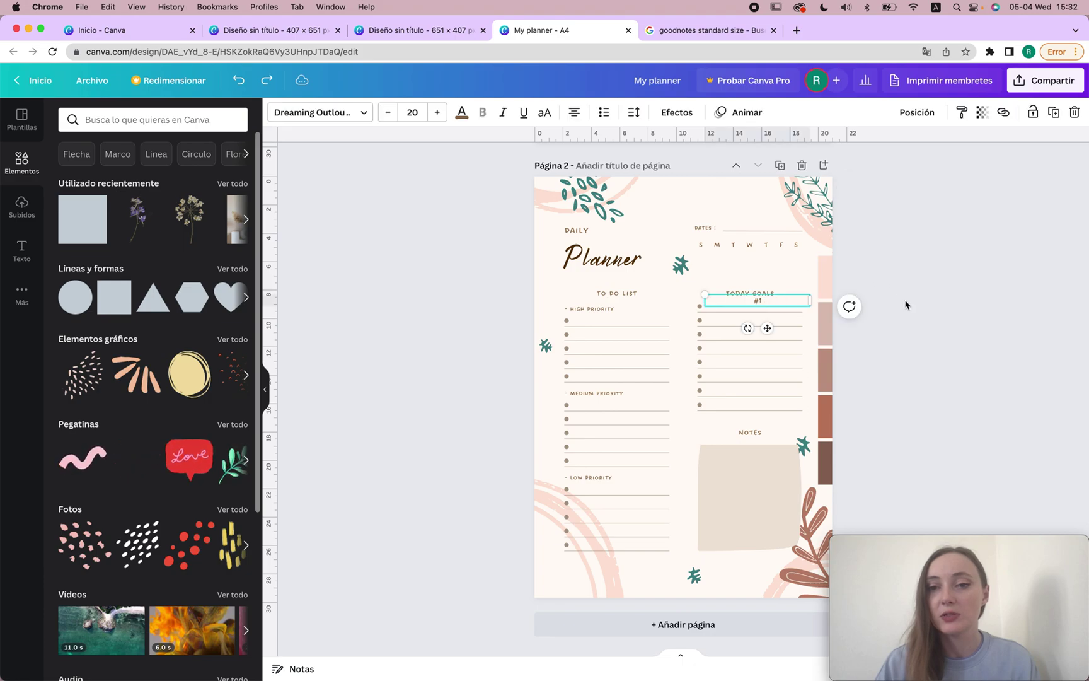
{"action": "key", "text": "BackSpace"}
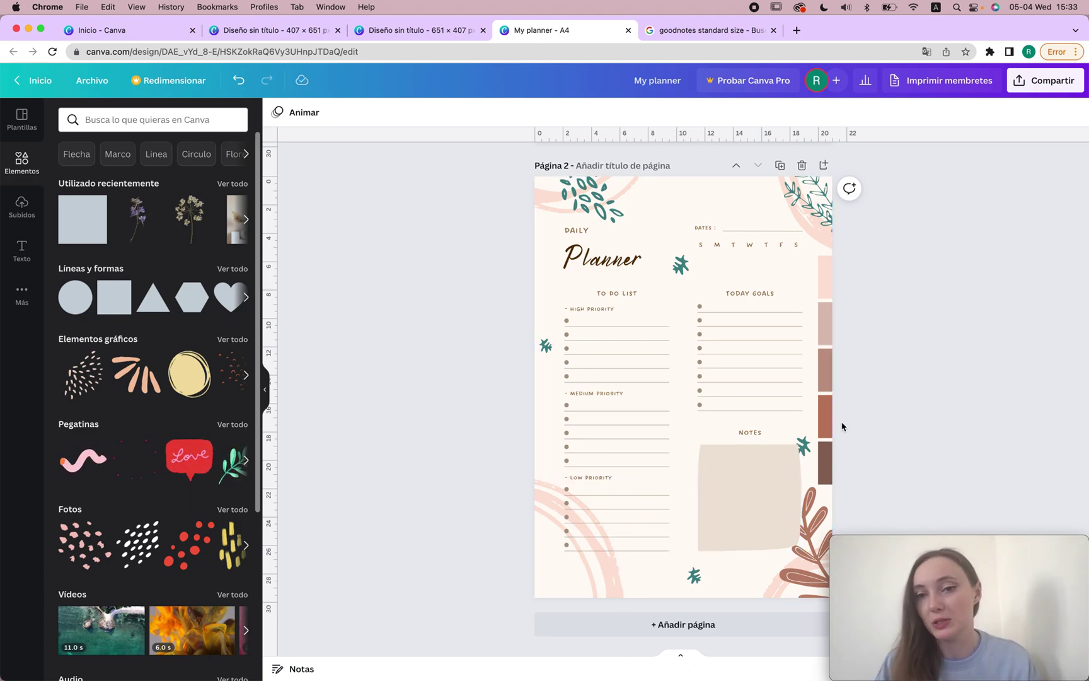
Step: Quit the Safari browser running in the background
{"action": "mouse_move", "coordinate": [803, 656]}
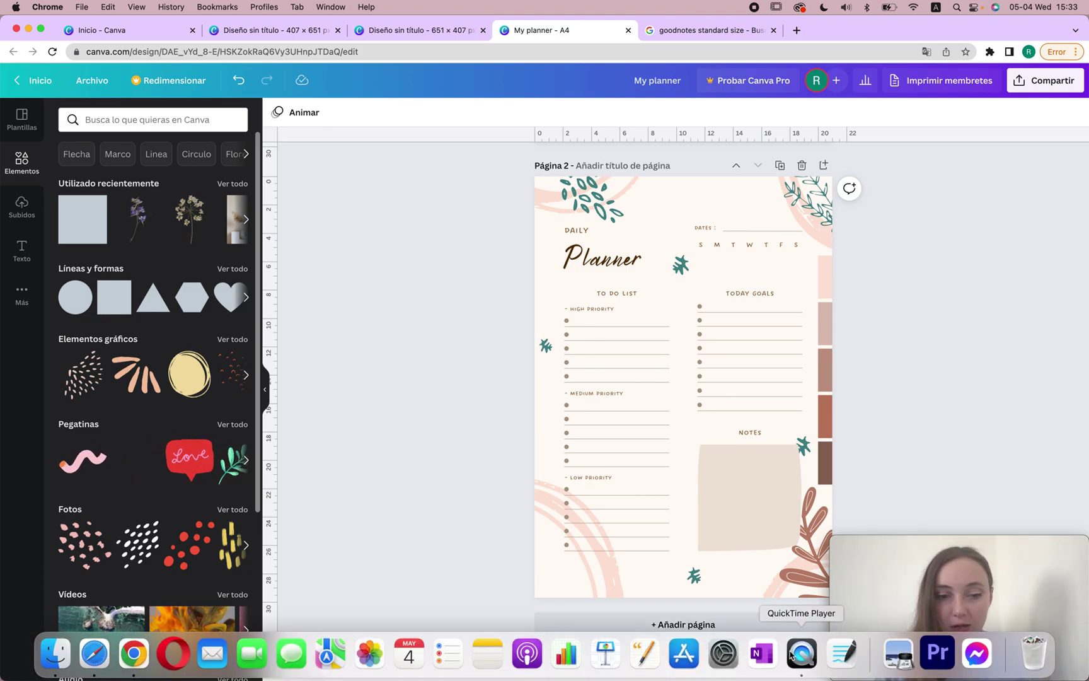
{"action": "right_click", "coordinate": [94, 659]}
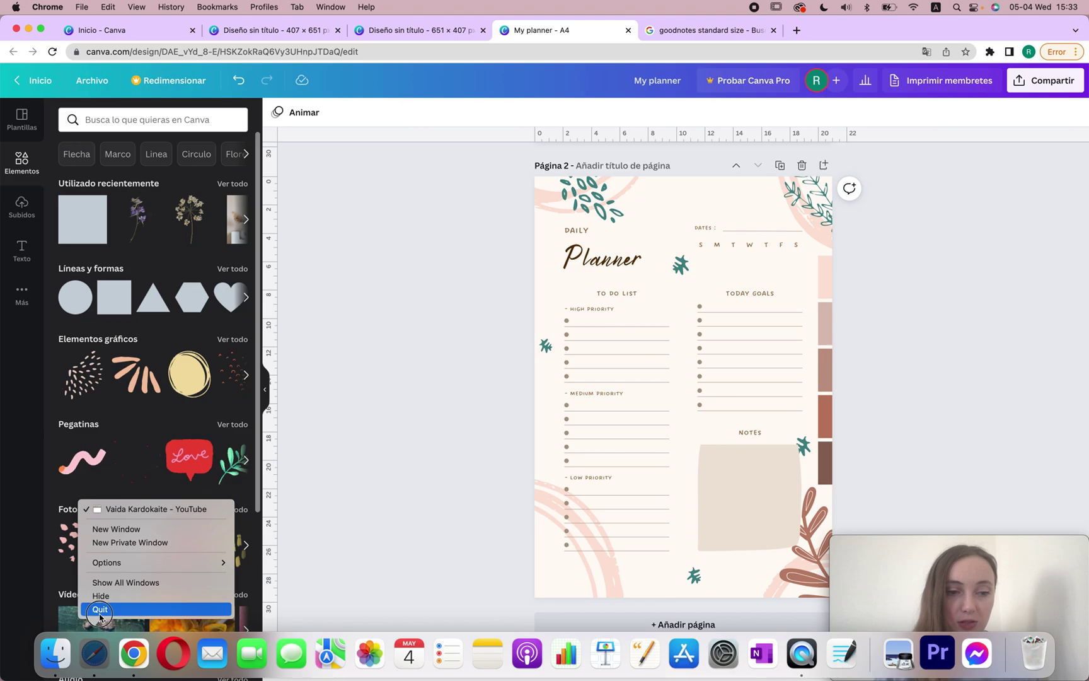
{"action": "left_click", "coordinate": [97, 607]}
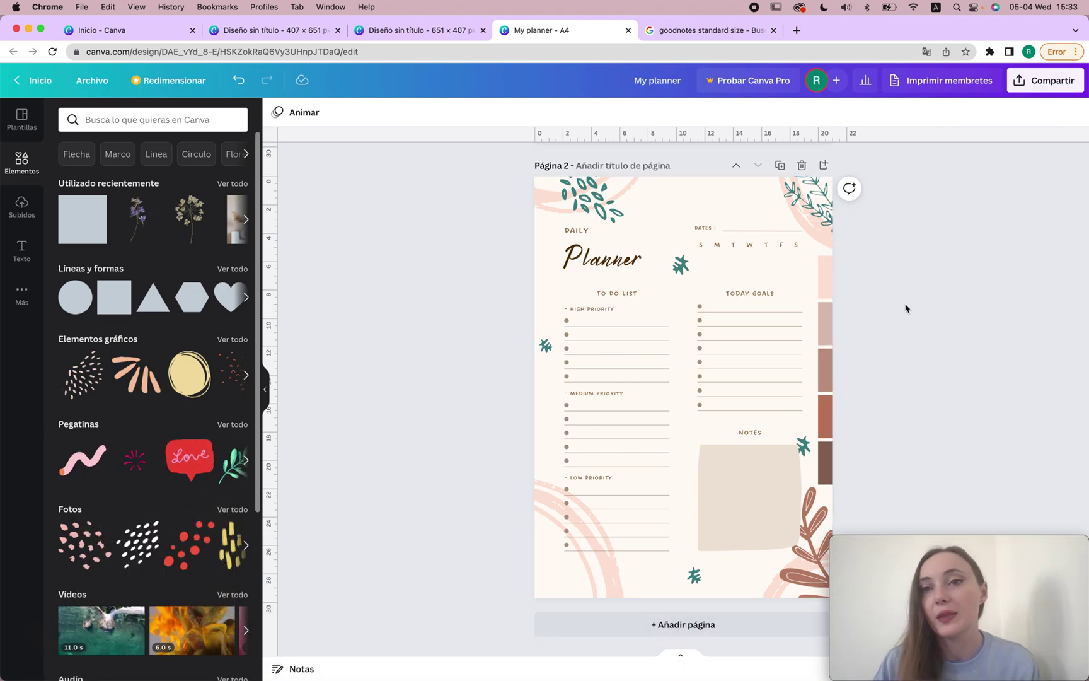
{"action": "left_click", "coordinate": [823, 285]}
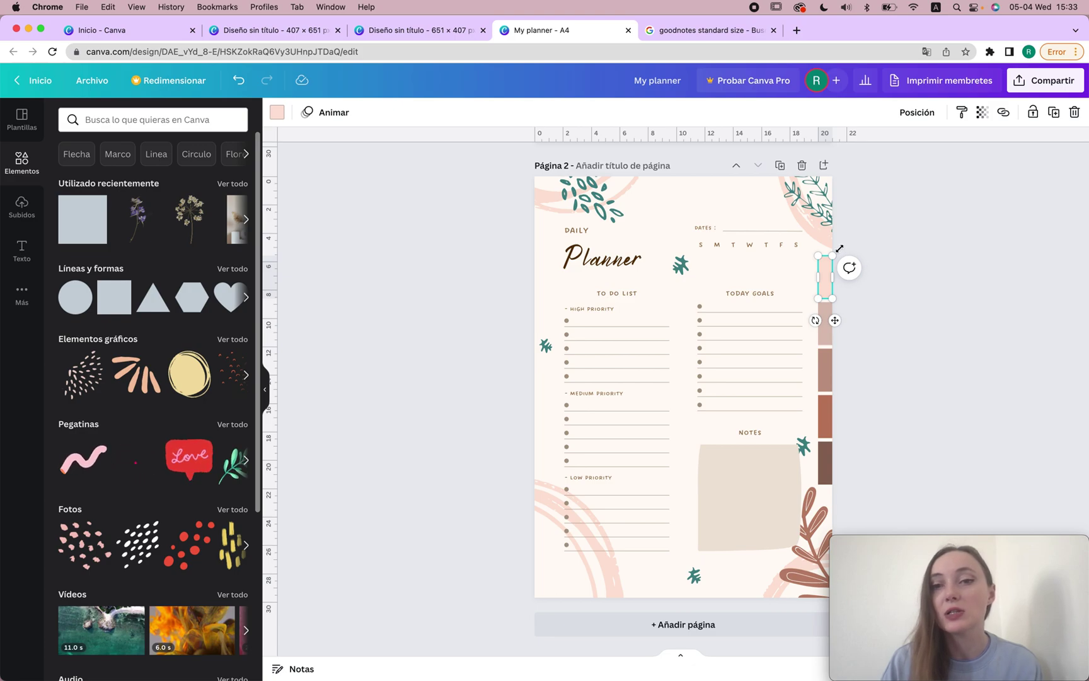
{"action": "left_click", "coordinate": [1003, 113]}
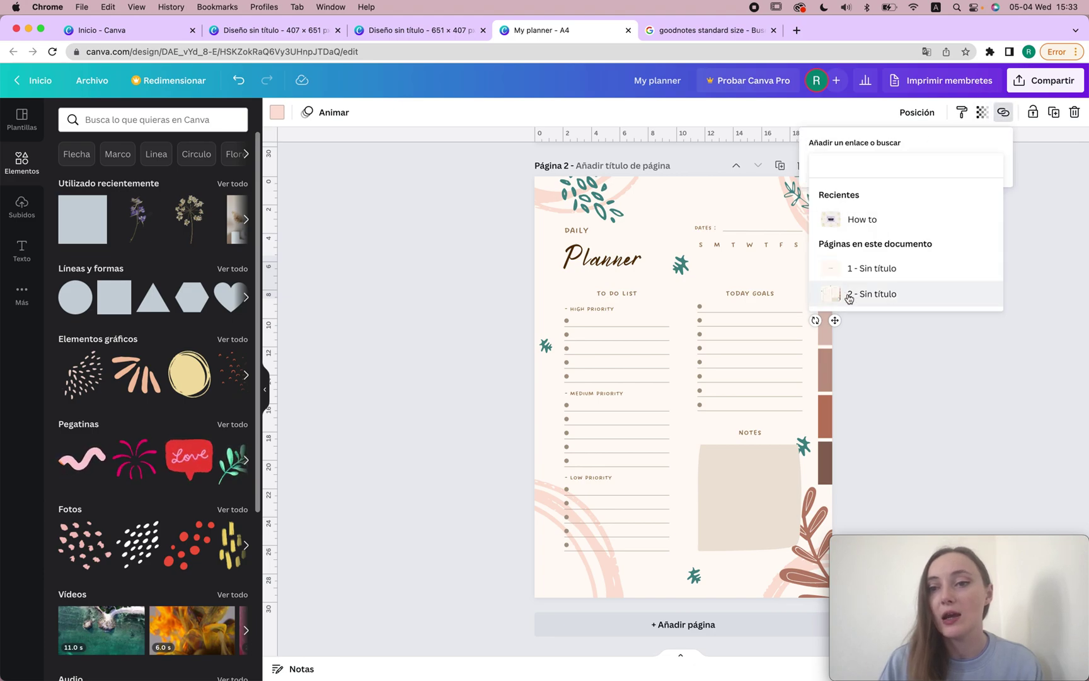
{"action": "left_click", "coordinate": [899, 348]}
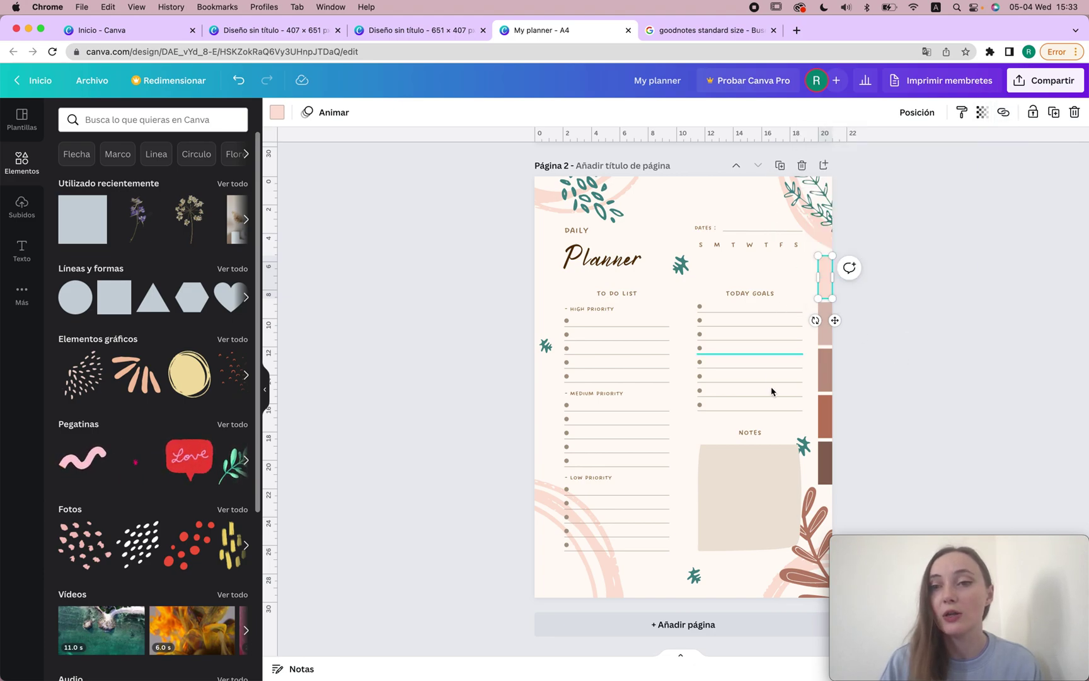
Step: Duplicate planner page 2 four times so that pages 2 to 6 are identical planner pages
{"action": "left_click", "coordinate": [779, 167]}
{"action": "left_click", "coordinate": [779, 167]}
{"action": "left_click", "coordinate": [780, 166]}
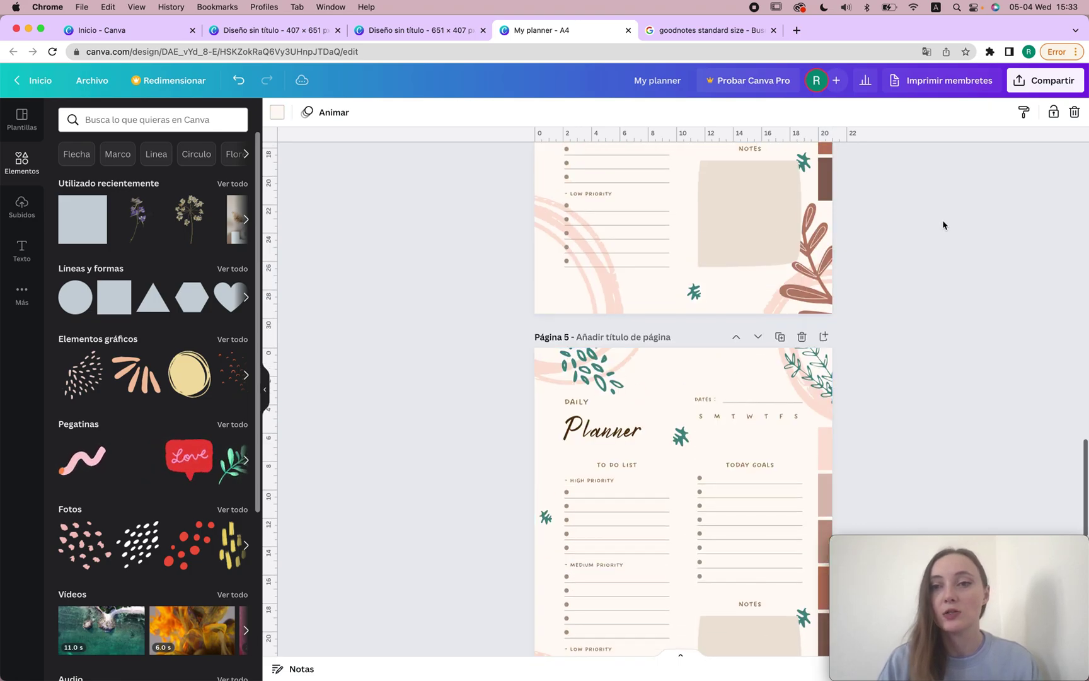
Step: Switch to the grid overview and examine the cover and the duplicated planner pages
{"action": "scroll", "coordinate": [944, 225], "scroll_direction": "up", "scroll_amount": 10}
{"action": "left_click_drag", "start_coordinate": [1030, 582], "coordinate": [1030, 198]}
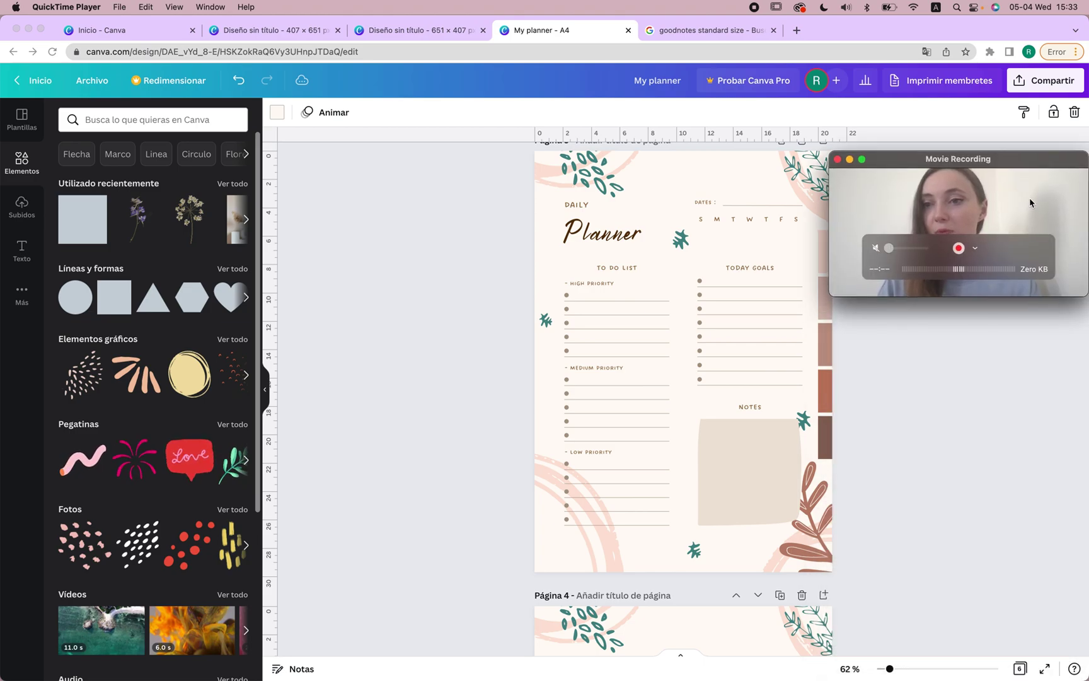
{"action": "left_click", "coordinate": [924, 555]}
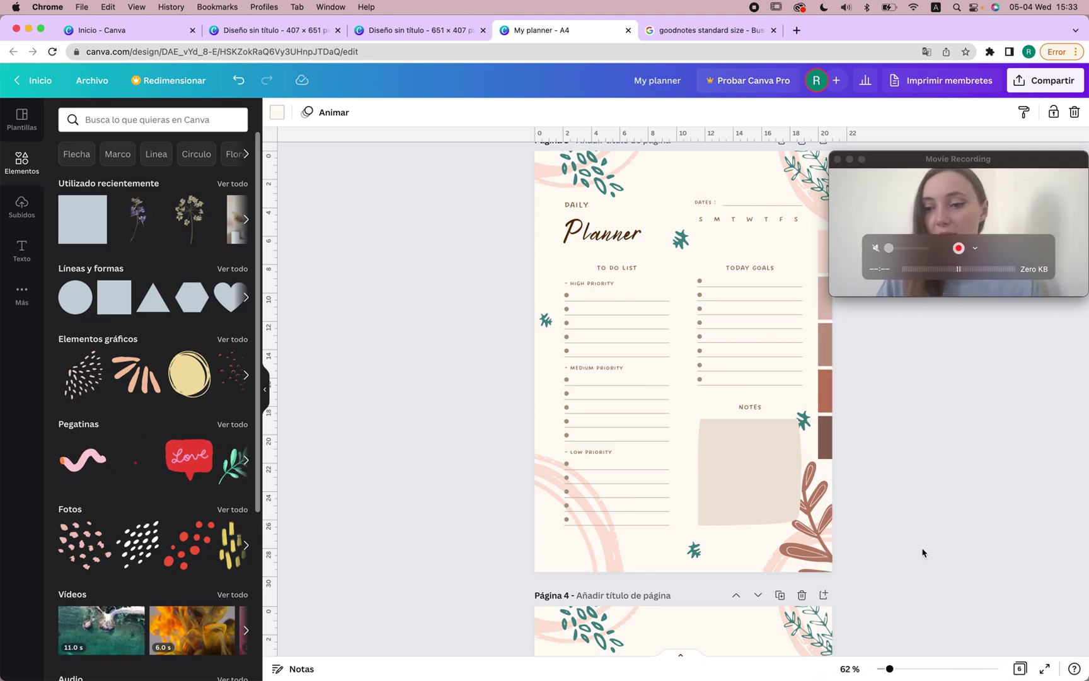
{"action": "left_click", "coordinate": [1019, 669]}
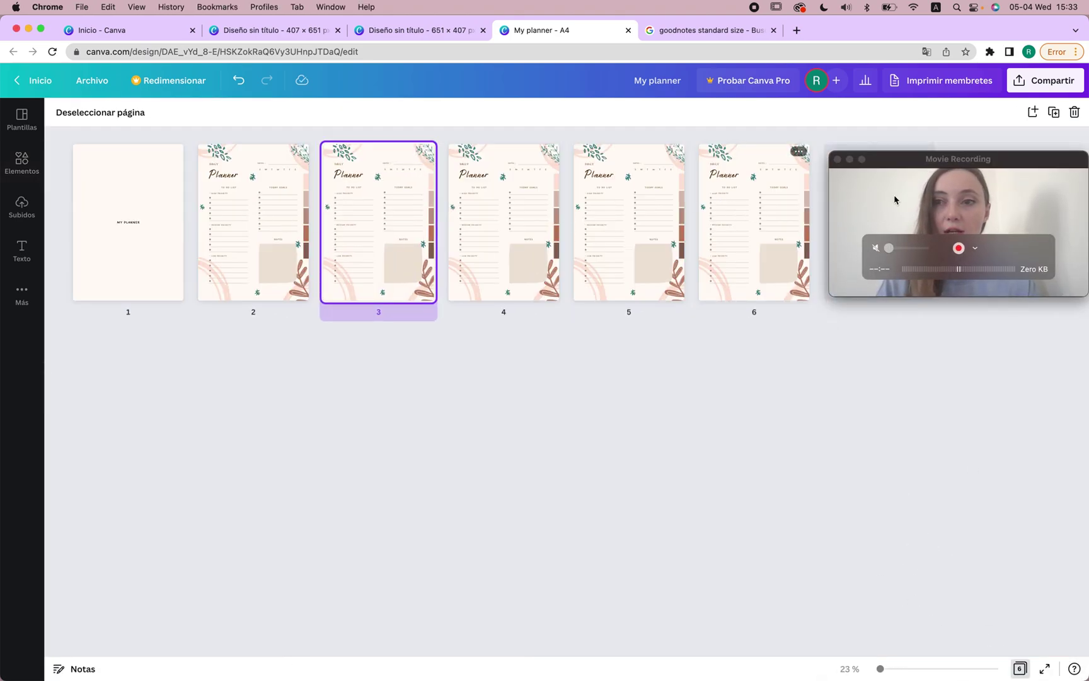
{"action": "left_click", "coordinate": [997, 207]}
{"action": "left_click", "coordinate": [680, 486]}
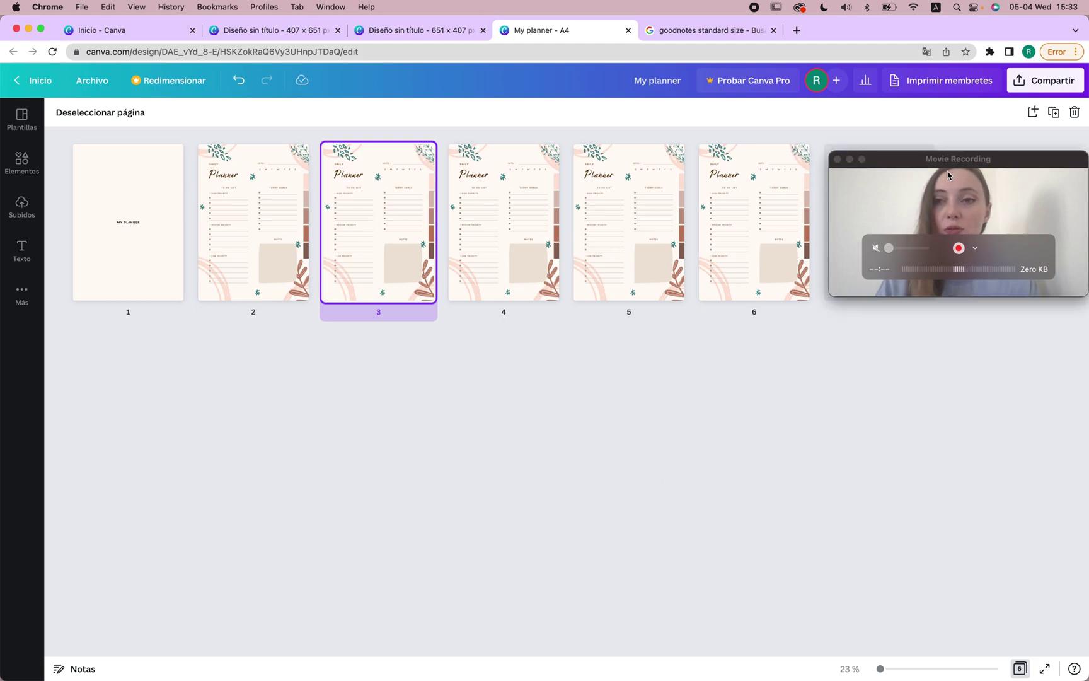
{"action": "left_click", "coordinate": [945, 199]}
{"action": "left_click", "coordinate": [587, 433]}
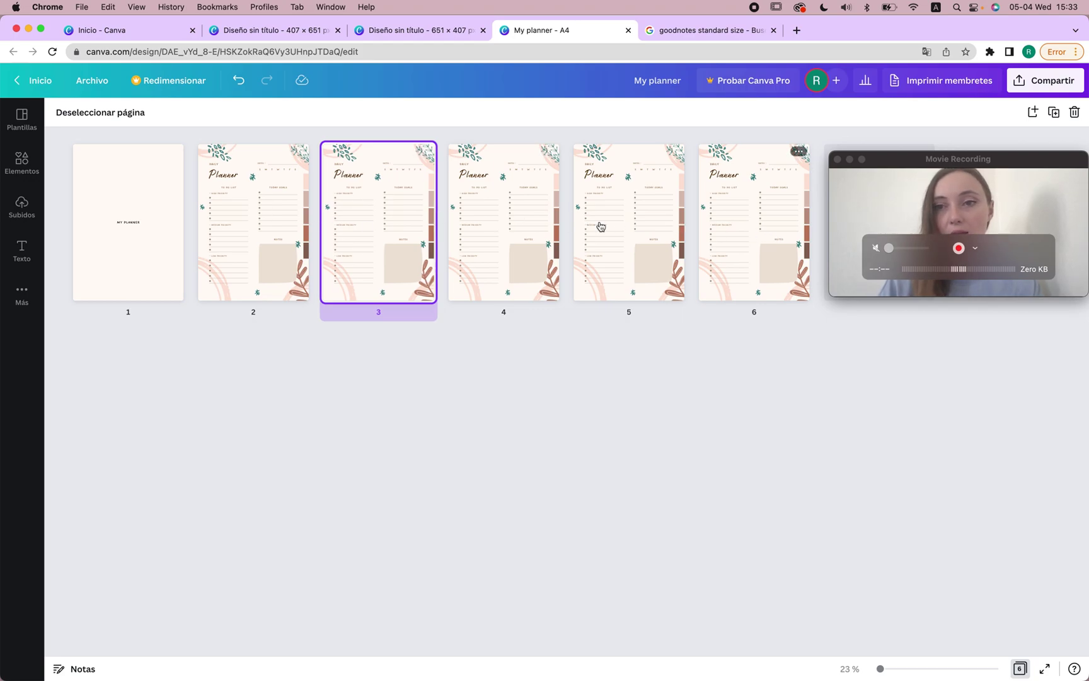
Step: Open page 2 from the overview and link its uppermost light pink side tab to document page 2
{"action": "left_click", "coordinate": [285, 204]}
{"action": "double_click", "coordinate": [285, 204]}
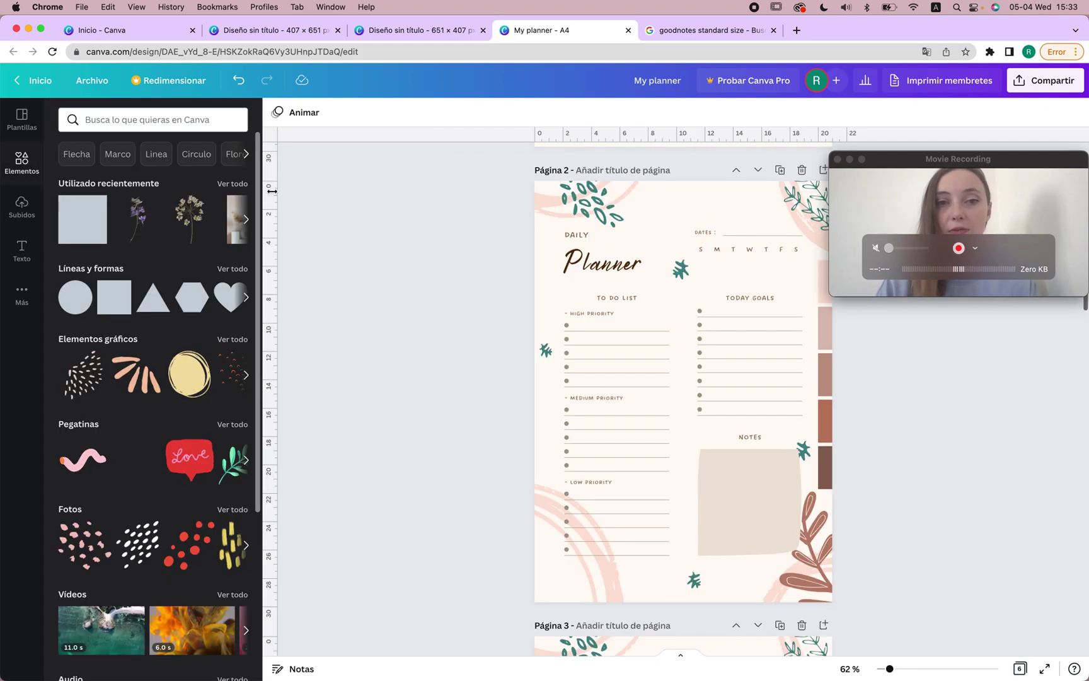
{"action": "left_click", "coordinate": [823, 290]}
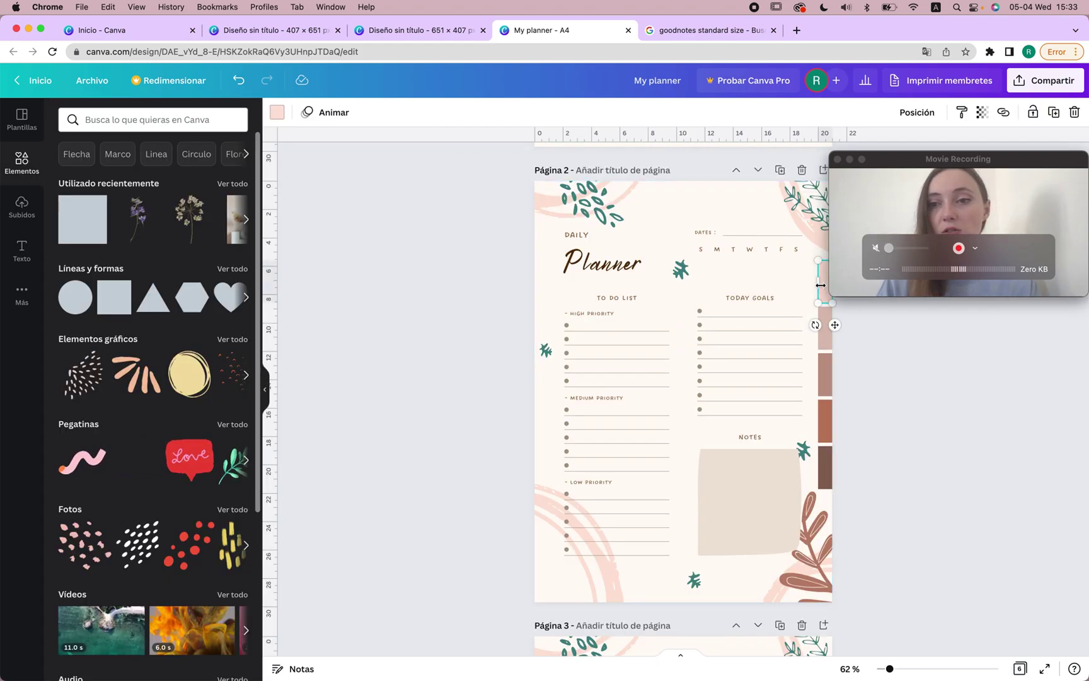
{"action": "left_click", "coordinate": [1003, 112]}
{"action": "left_click", "coordinate": [989, 160]}
{"action": "left_click_drag", "start_coordinate": [988, 160], "coordinate": [989, 486]}
{"action": "left_click", "coordinate": [894, 162]}
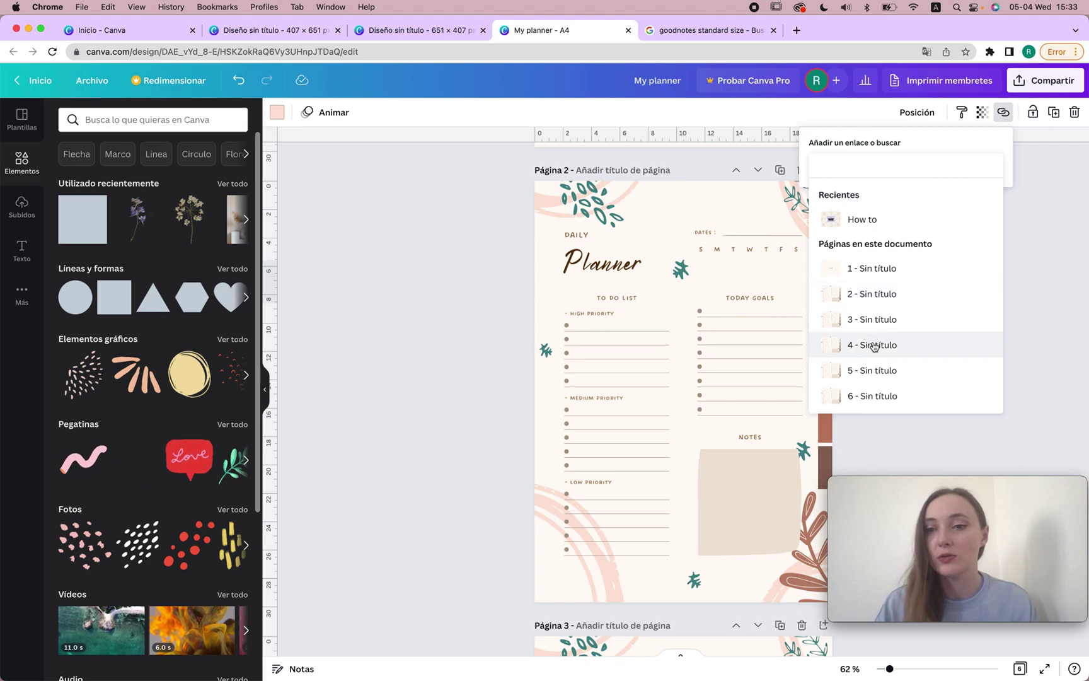
{"action": "left_click", "coordinate": [859, 294]}
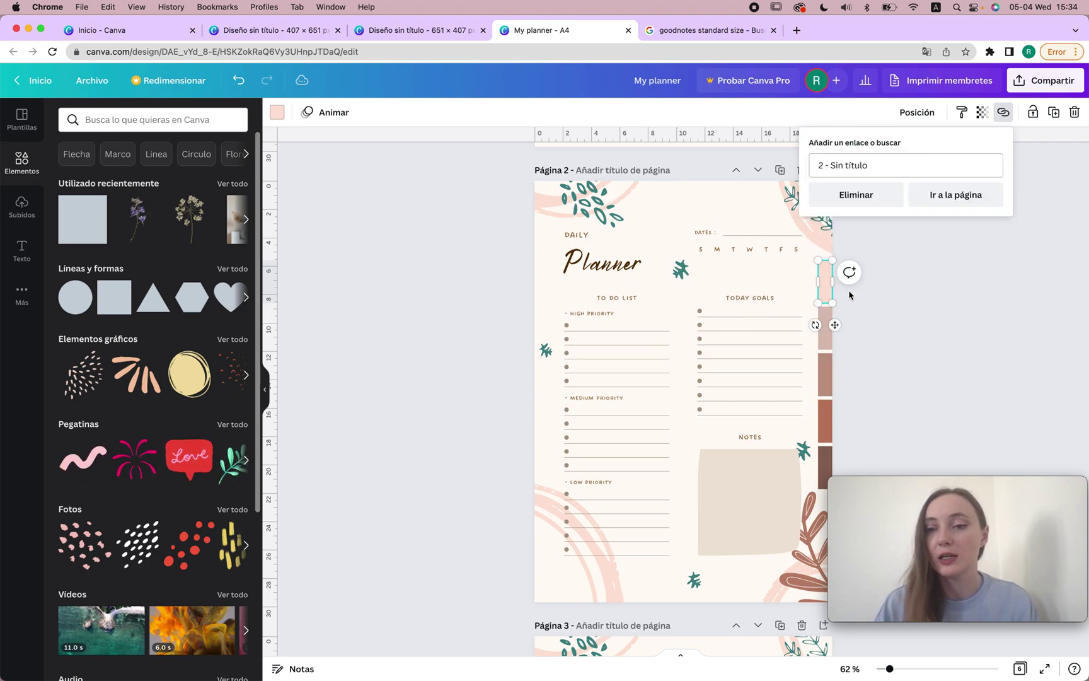
Step: On page 2, link the second side tab to document page 3 and the third side tab to page 4
{"action": "left_click", "coordinate": [824, 341]}
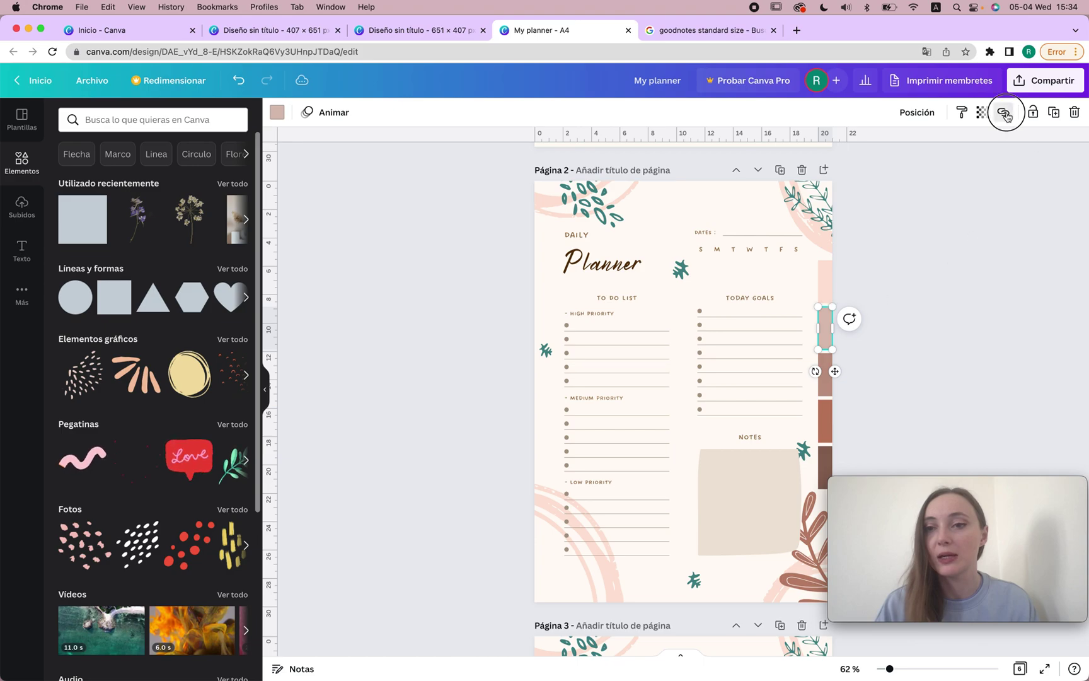
{"action": "left_click", "coordinate": [1007, 115]}
{"action": "left_click", "coordinate": [863, 319]}
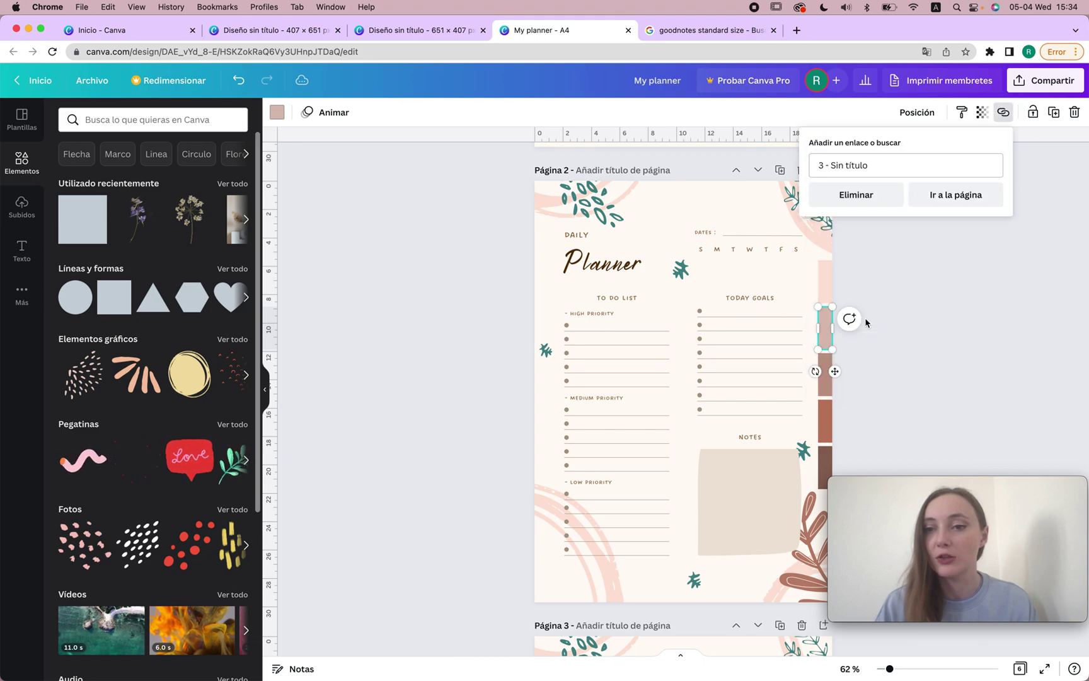
{"action": "left_click", "coordinate": [824, 387]}
{"action": "left_click", "coordinate": [1004, 113]}
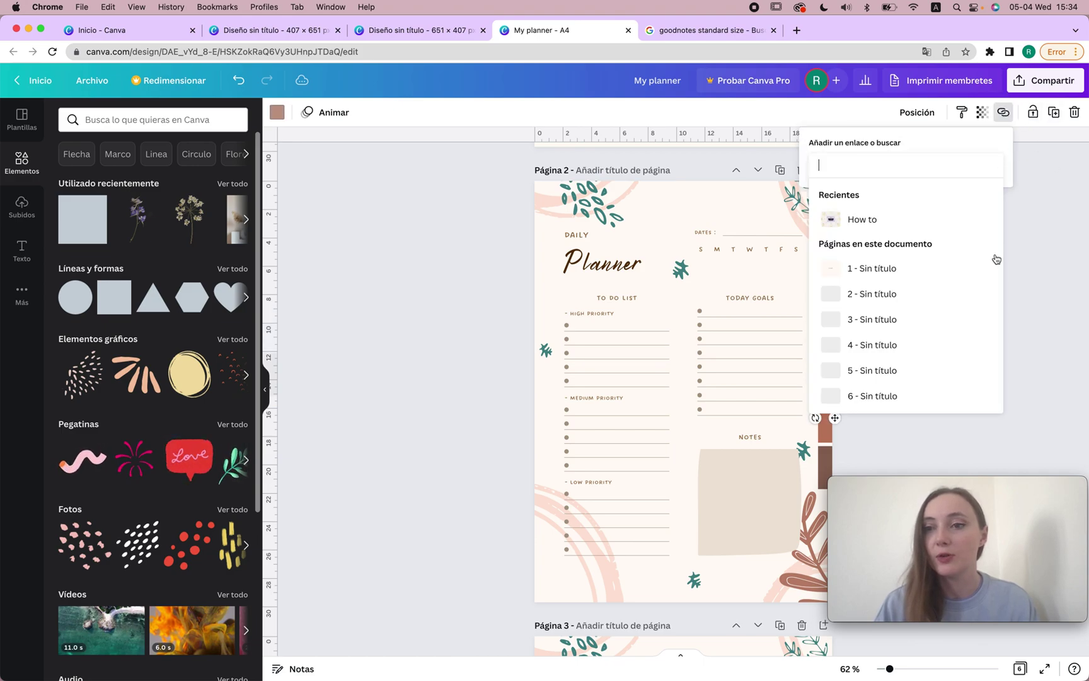
{"action": "left_click", "coordinate": [906, 344]}
Step: On page 2, link the fourth side tab to document page 5 and the lowest dark brown tab to page 6
{"action": "left_click", "coordinate": [823, 445]}
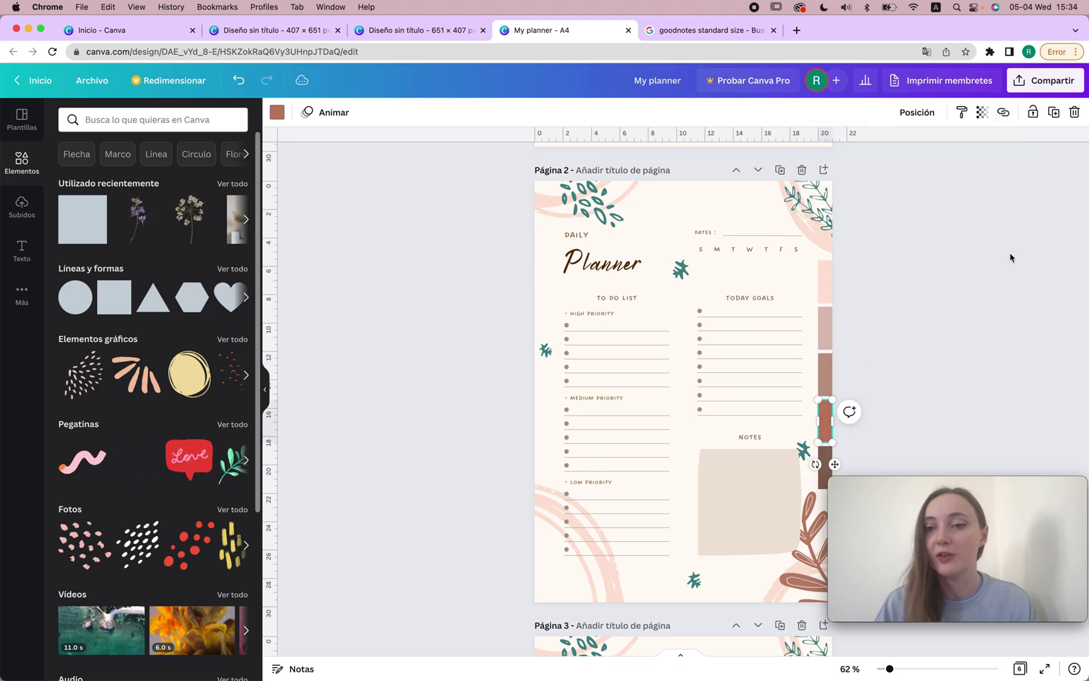
{"action": "left_click", "coordinate": [1004, 113]}
{"action": "left_click", "coordinate": [882, 371]}
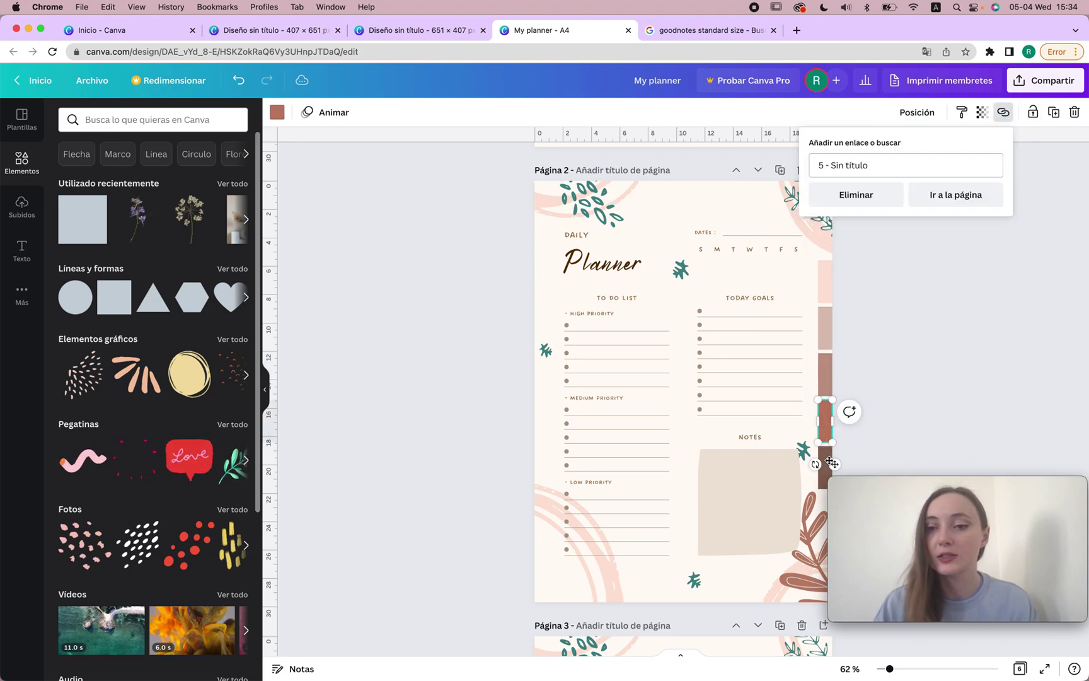
{"action": "left_click", "coordinate": [826, 458]}
{"action": "left_click", "coordinate": [1004, 112]}
{"action": "left_click", "coordinate": [867, 402]}
{"action": "left_click", "coordinate": [933, 363]}
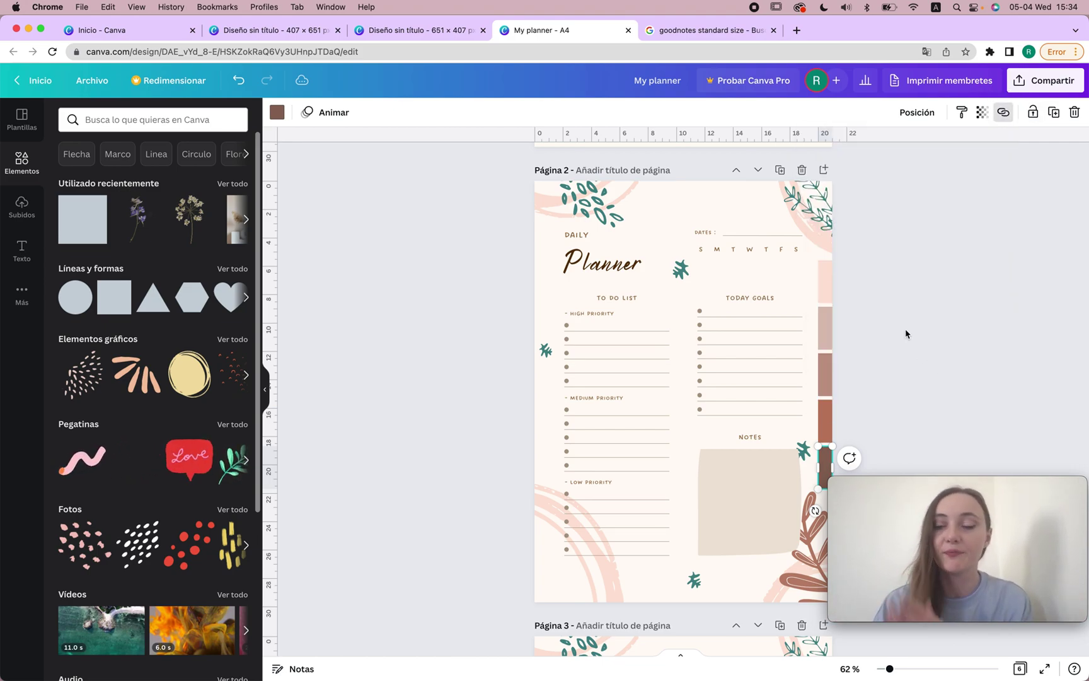
{"action": "scroll", "coordinate": [905, 334], "scroll_direction": "down", "scroll_amount": 3}
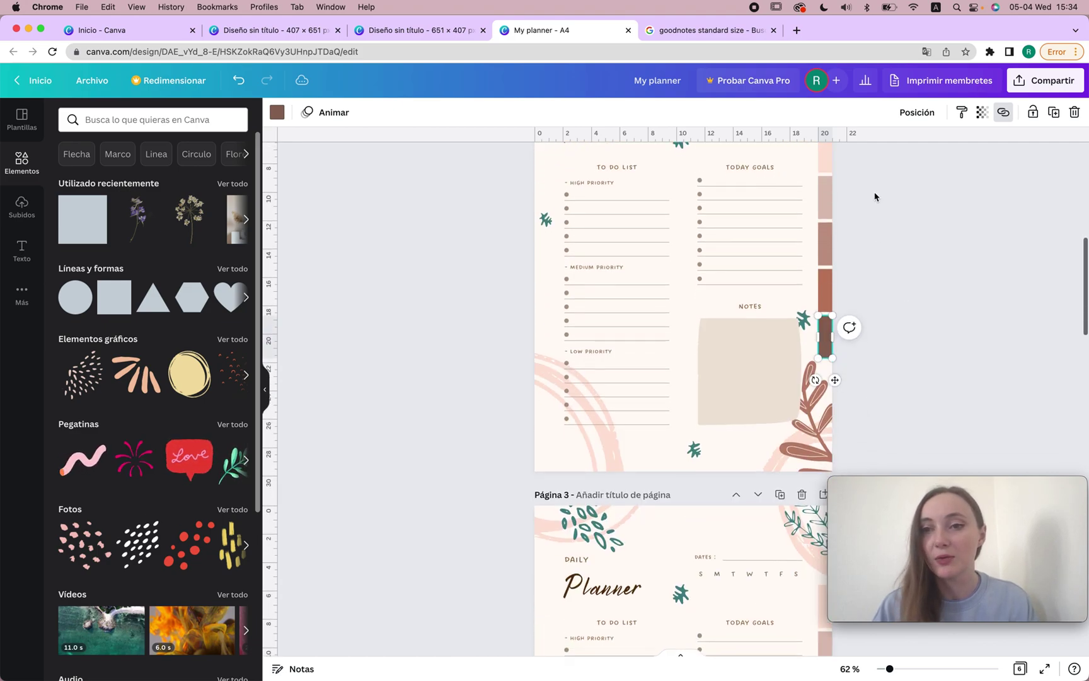
{"action": "left_click", "coordinate": [851, 167]}
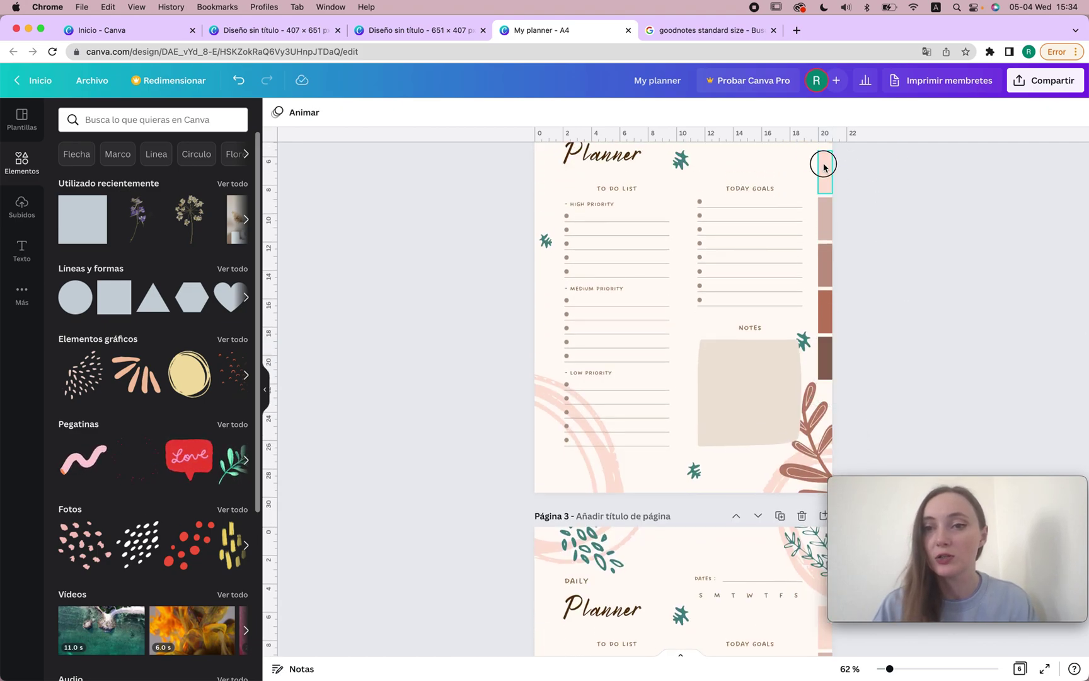
Step: Select all five linked coloured side tabs on page 2 and copy them
{"action": "left_click", "coordinate": [824, 166]}
{"action": "left_click", "coordinate": [825, 218], "text": "shift"}
{"action": "left_click", "coordinate": [825, 265], "text": "shift"}
{"action": "left_click", "coordinate": [825, 311], "text": "shift"}
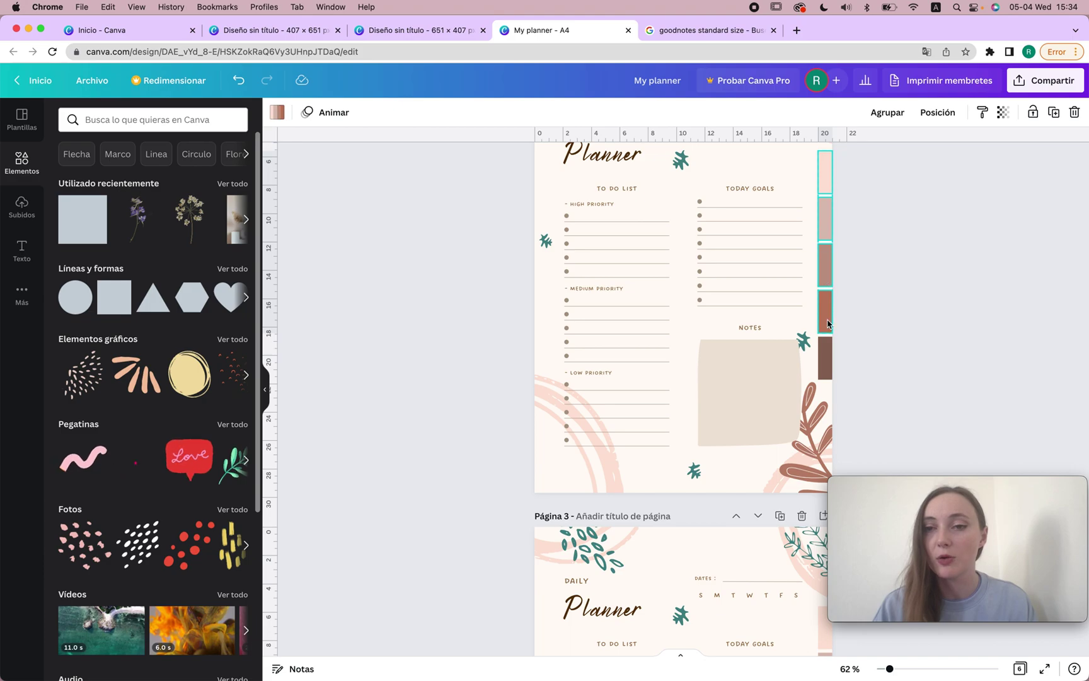
{"action": "left_click", "coordinate": [825, 356], "text": "shift"}
{"action": "key", "text": "super+c"}
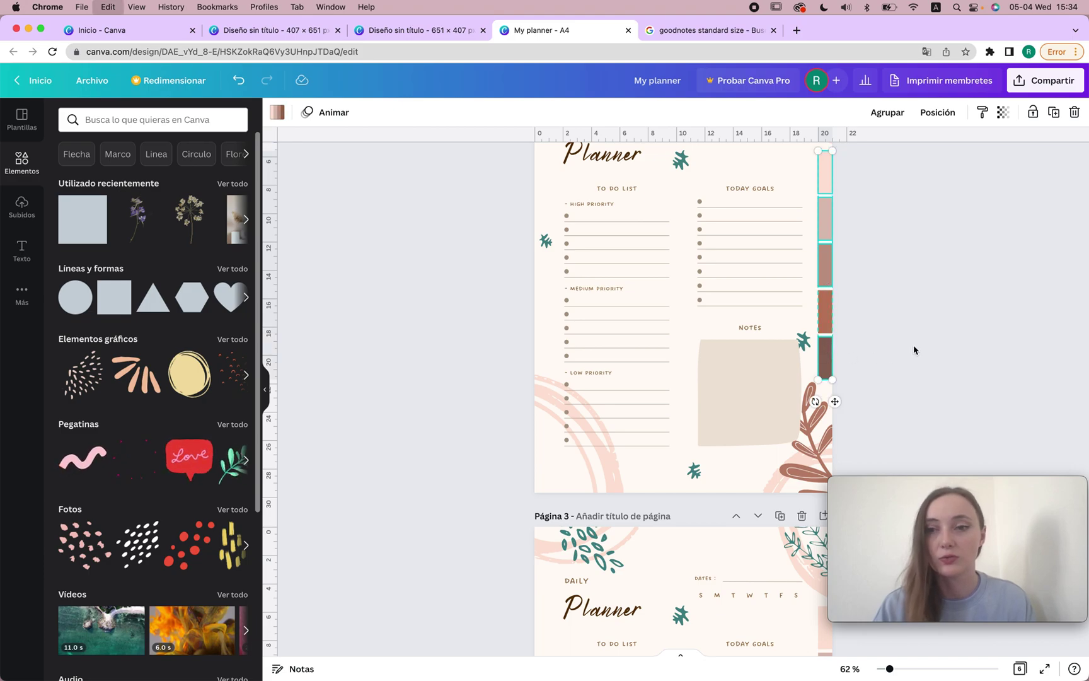
Step: Replace the five side tabs on page 3 with the linked tabs copied from page 2
{"action": "scroll", "coordinate": [914, 350], "scroll_direction": "down", "scroll_amount": 6}
{"action": "left_click", "coordinate": [897, 389]}
{"action": "left_click_drag", "start_coordinate": [897, 389], "coordinate": [838, 244]}
{"action": "left_click", "coordinate": [821, 219]}
{"action": "left_click", "coordinate": [826, 263], "text": "shift"}
{"action": "left_click", "coordinate": [825, 306], "text": "shift"}
{"action": "left_click", "coordinate": [826, 351], "text": "shift"}
{"action": "left_click", "coordinate": [825, 397], "text": "shift"}
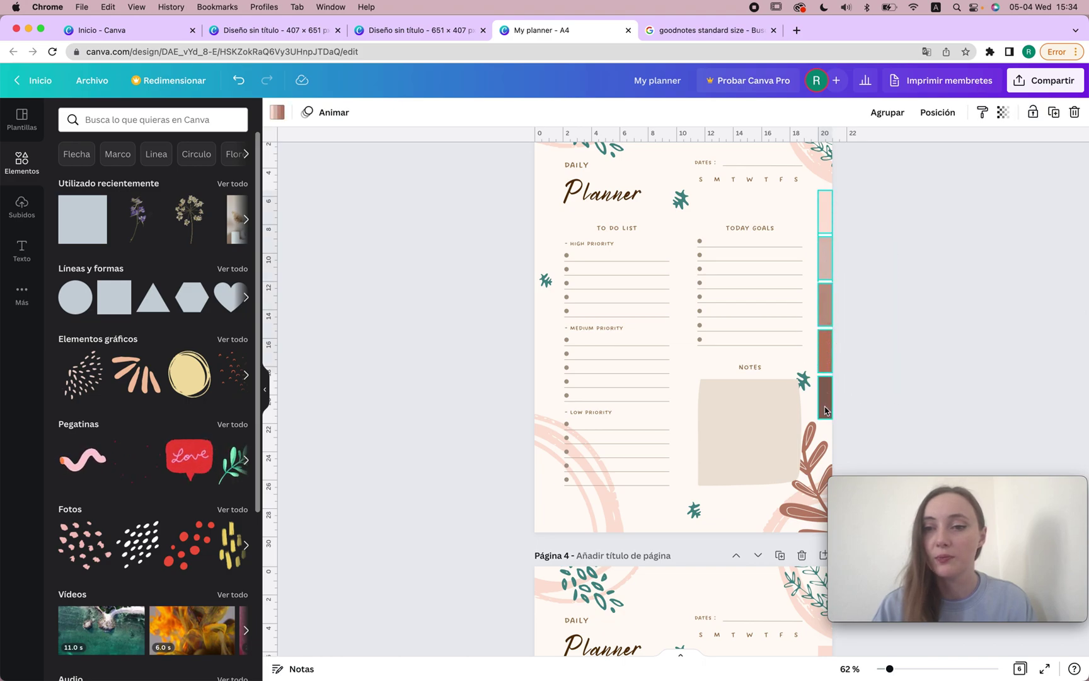
{"action": "key", "text": "Delete"}
{"action": "left_click", "coordinate": [792, 209]}
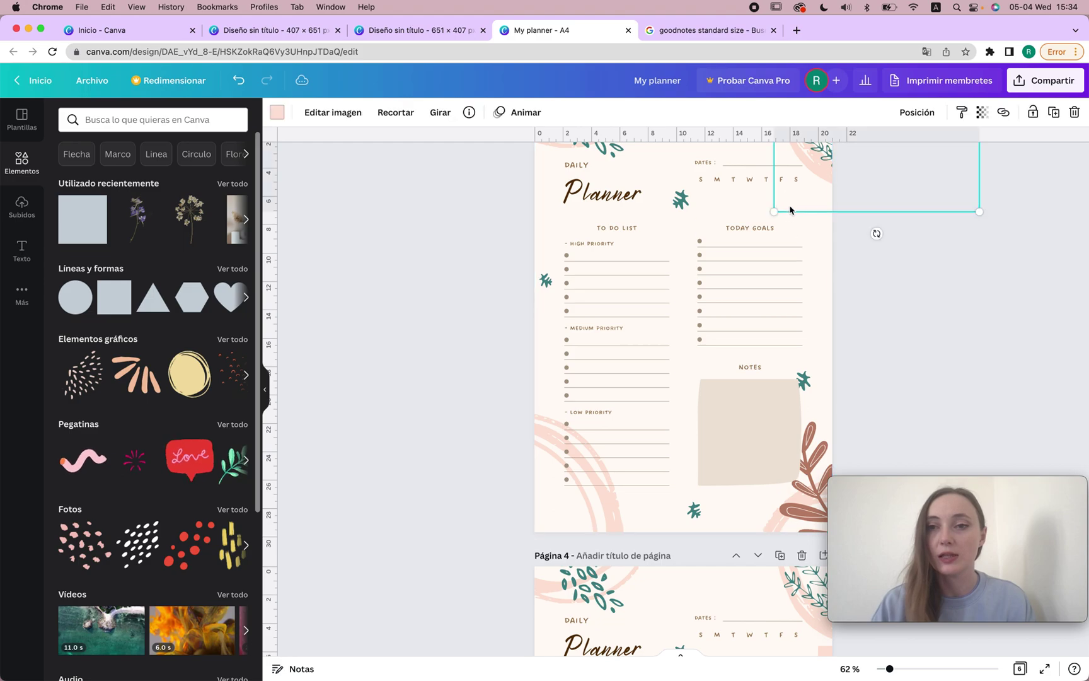
{"action": "left_click", "coordinate": [546, 176]}
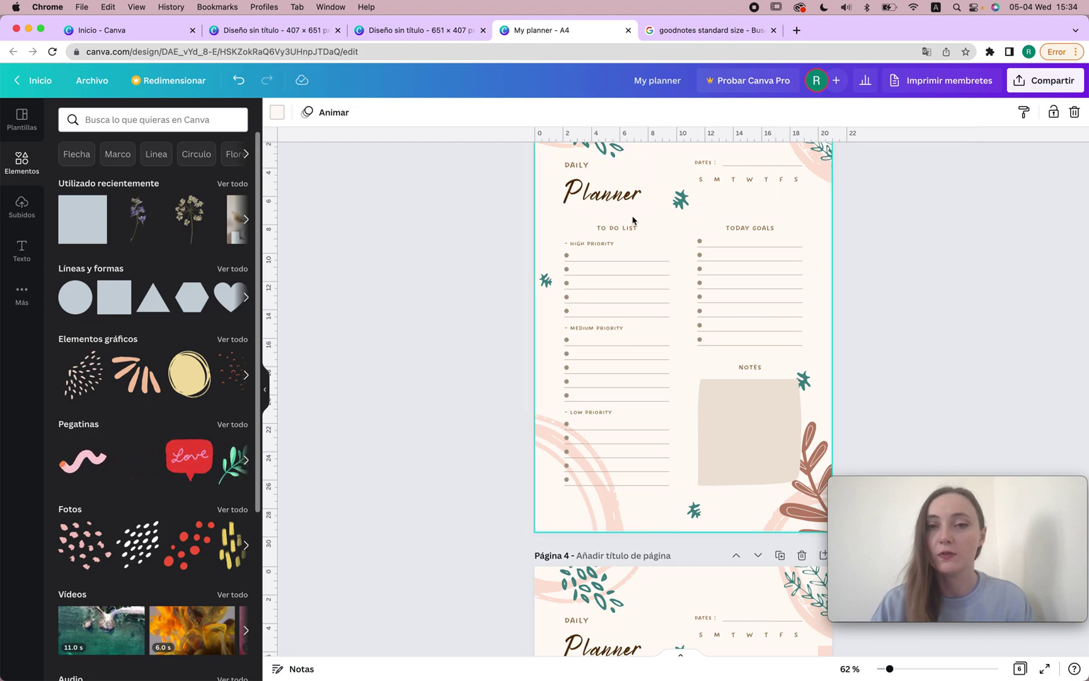
{"action": "key", "text": "super+z"}
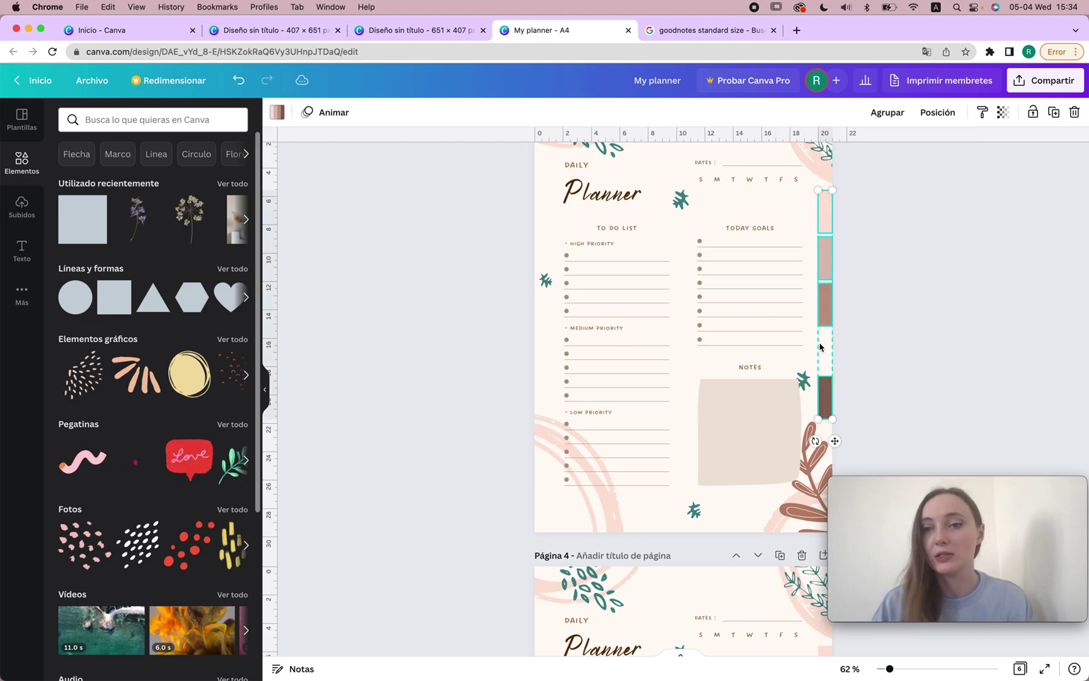
Step: Copy the fourth, reddish-brown side tab from page 2 into the gap on page 3 and select all five tabs there
{"action": "scroll", "coordinate": [851, 325], "scroll_direction": "up", "scroll_amount": 6}
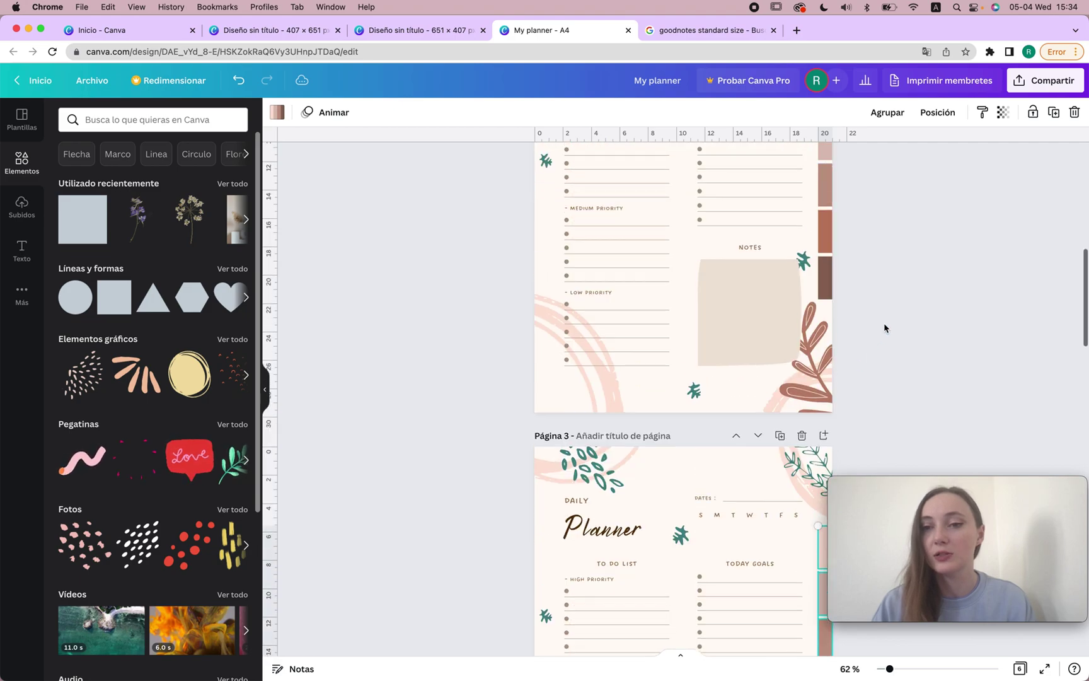
{"action": "left_click", "coordinate": [829, 289]}
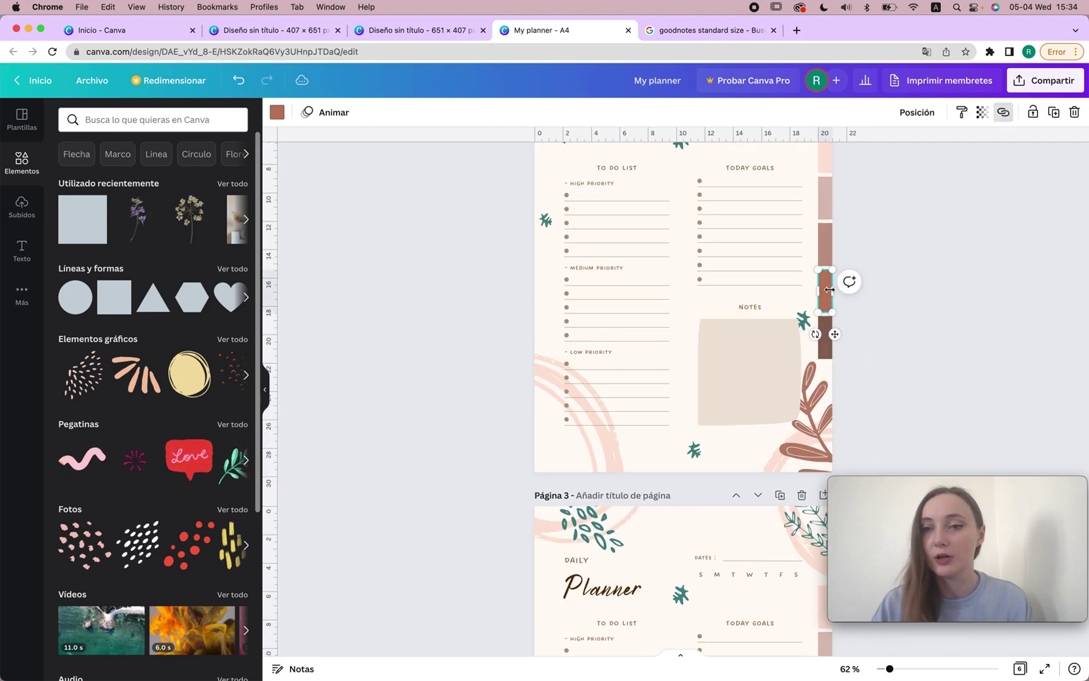
{"action": "scroll", "coordinate": [899, 305], "scroll_direction": "down", "scroll_amount": 8}
{"action": "left_click", "coordinate": [892, 302]}
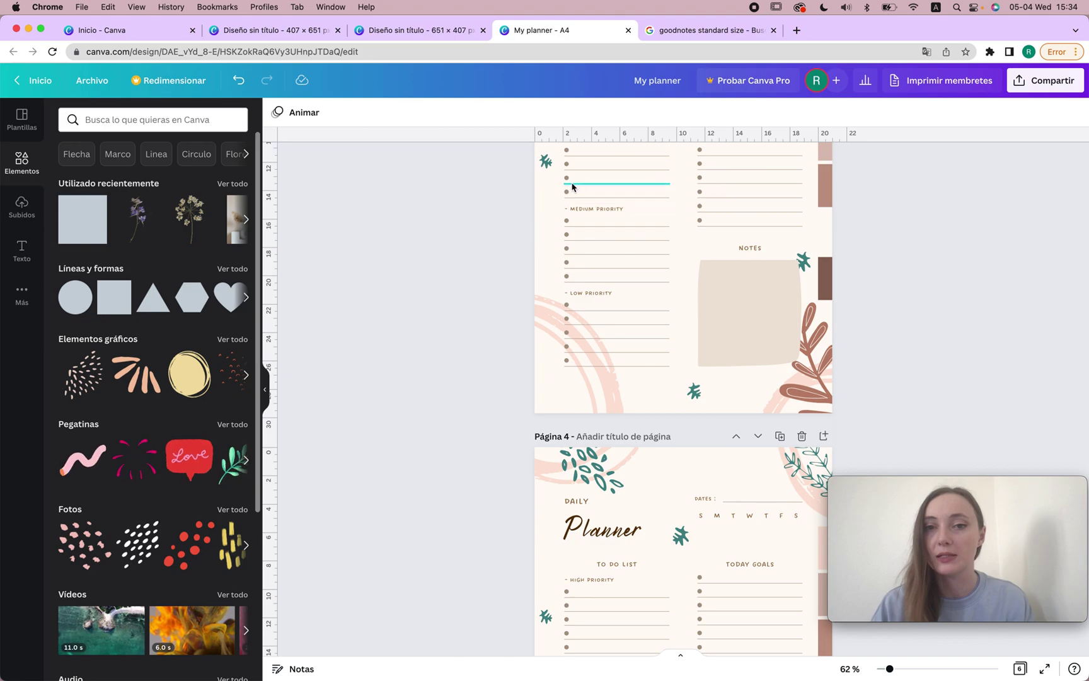
{"action": "scroll", "coordinate": [572, 187], "scroll_direction": "up", "scroll_amount": 2}
{"action": "left_click", "coordinate": [541, 197]}
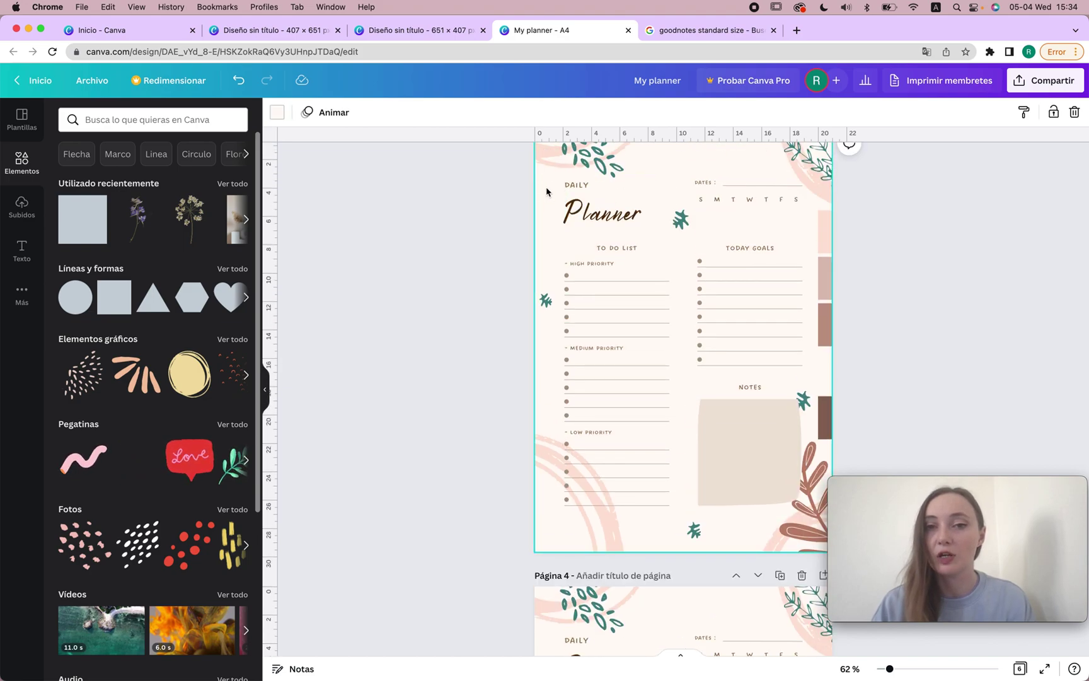
{"action": "left_click", "coordinate": [824, 372]}
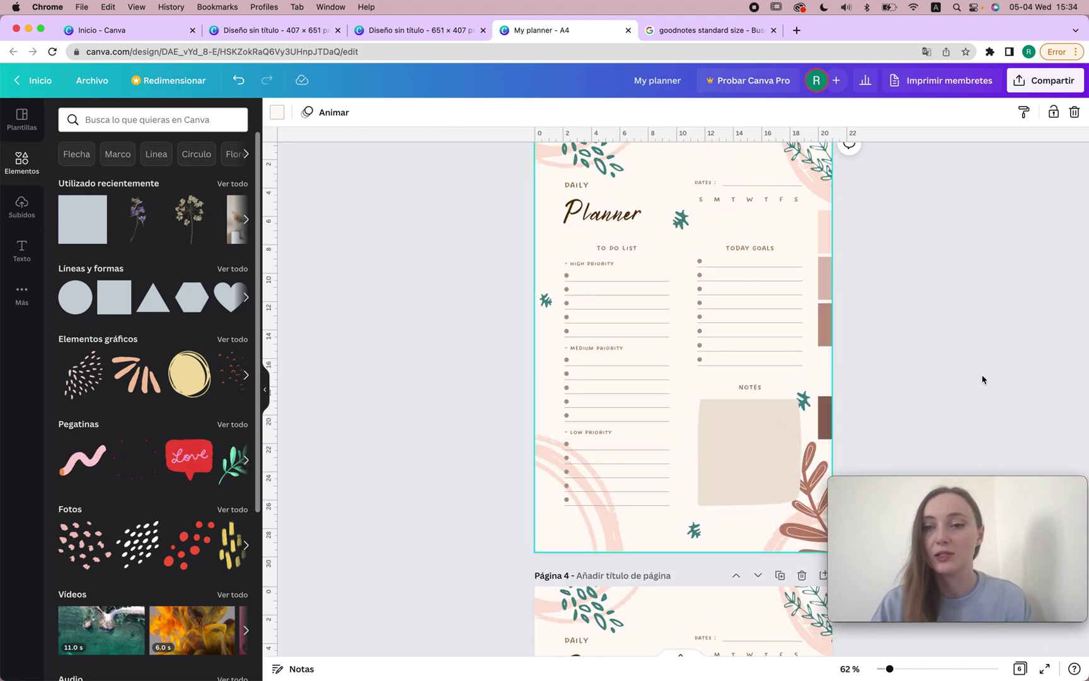
{"action": "left_click", "coordinate": [822, 222], "text": "shift"}
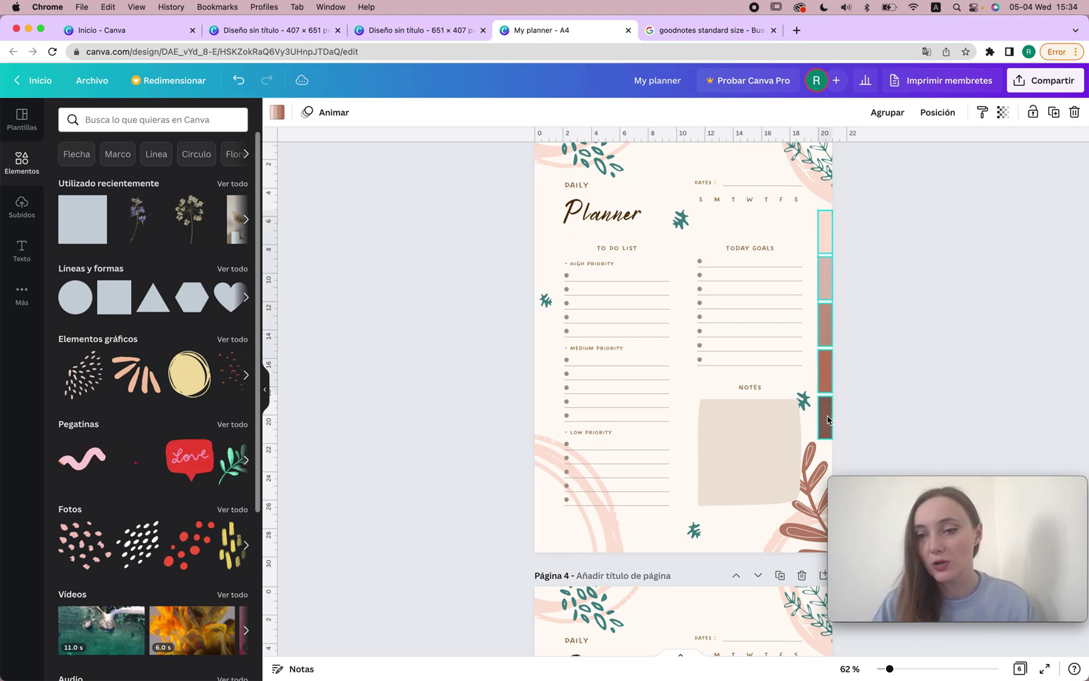
Step: Replace the five side tabs on page 4 with the copied linked set
{"action": "scroll", "coordinate": [891, 407], "scroll_direction": "down", "scroll_amount": 5}
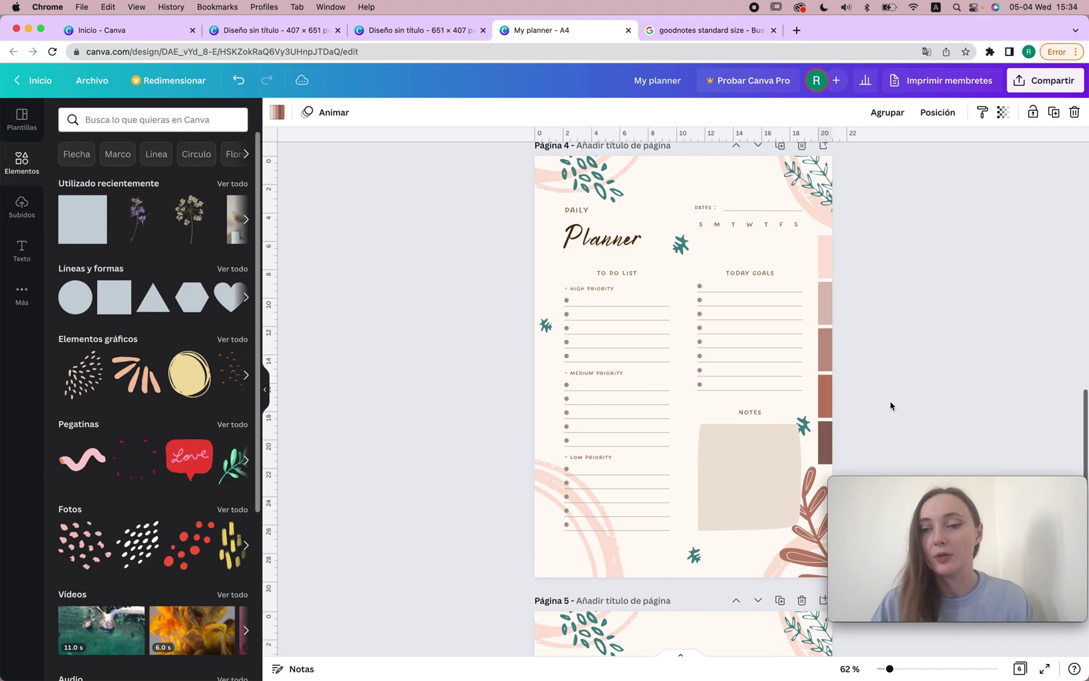
{"action": "left_click", "coordinate": [829, 442]}
{"action": "left_click", "coordinate": [825, 396], "text": "shift"}
{"action": "left_click", "coordinate": [825, 349], "text": "shift"}
{"action": "left_click", "coordinate": [823, 303], "text": "shift"}
{"action": "left_click", "coordinate": [822, 272], "text": "shift"}
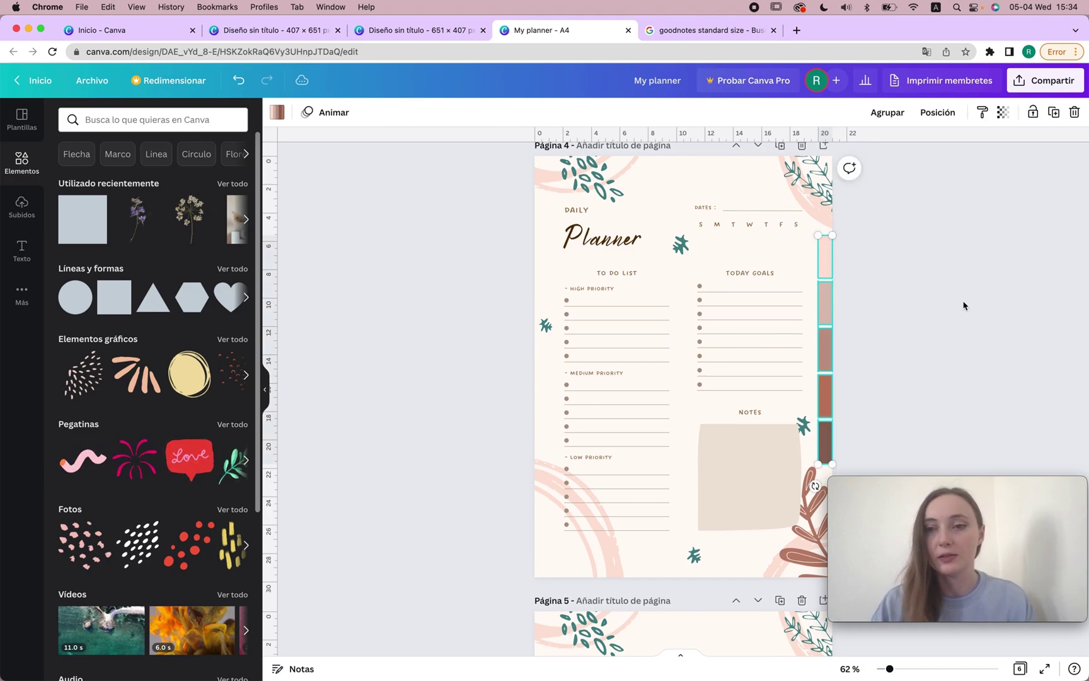
Step: Remove the five unlinked side tabs on page 5 and paste the linked set in their place
{"action": "scroll", "coordinate": [963, 306], "scroll_direction": "down", "scroll_amount": 2}
{"action": "scroll", "coordinate": [945, 302], "scroll_direction": "down", "scroll_amount": 5}
{"action": "left_click", "coordinate": [825, 233]}
{"action": "left_click", "coordinate": [826, 275], "text": "shift"}
{"action": "left_click", "coordinate": [825, 326], "text": "shift"}
{"action": "left_click", "coordinate": [825, 371], "text": "shift"}
{"action": "left_click", "coordinate": [825, 418], "text": "shift"}
{"action": "key", "text": "super+x"}
{"action": "scroll", "coordinate": [823, 371], "scroll_direction": "down", "scroll_amount": 6}
{"action": "key", "text": "super+v"}
Step: Replace the five side tabs on page 6 with the copied linked set
{"action": "left_click", "coordinate": [824, 371]}
{"action": "left_click", "coordinate": [828, 427], "text": "shift"}
{"action": "scroll", "coordinate": [827, 453], "scroll_direction": "down", "scroll_amount": 3}
{"action": "left_click", "coordinate": [825, 371], "text": "shift"}
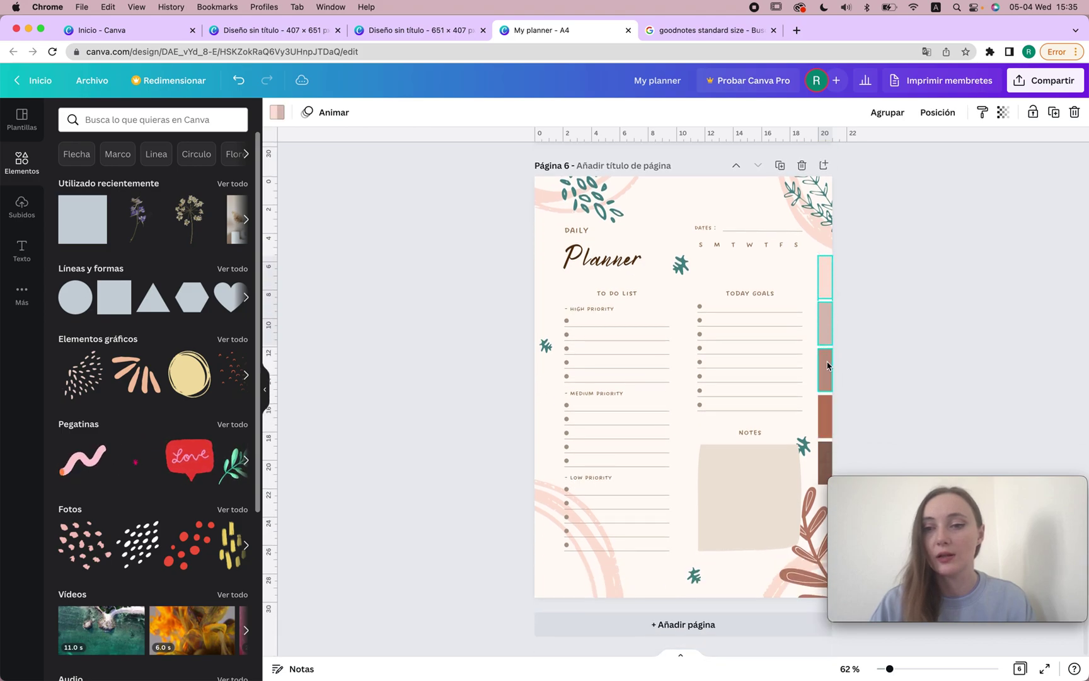
{"action": "left_click", "coordinate": [824, 416], "text": "shift"}
{"action": "left_click", "coordinate": [824, 463], "text": "shift"}
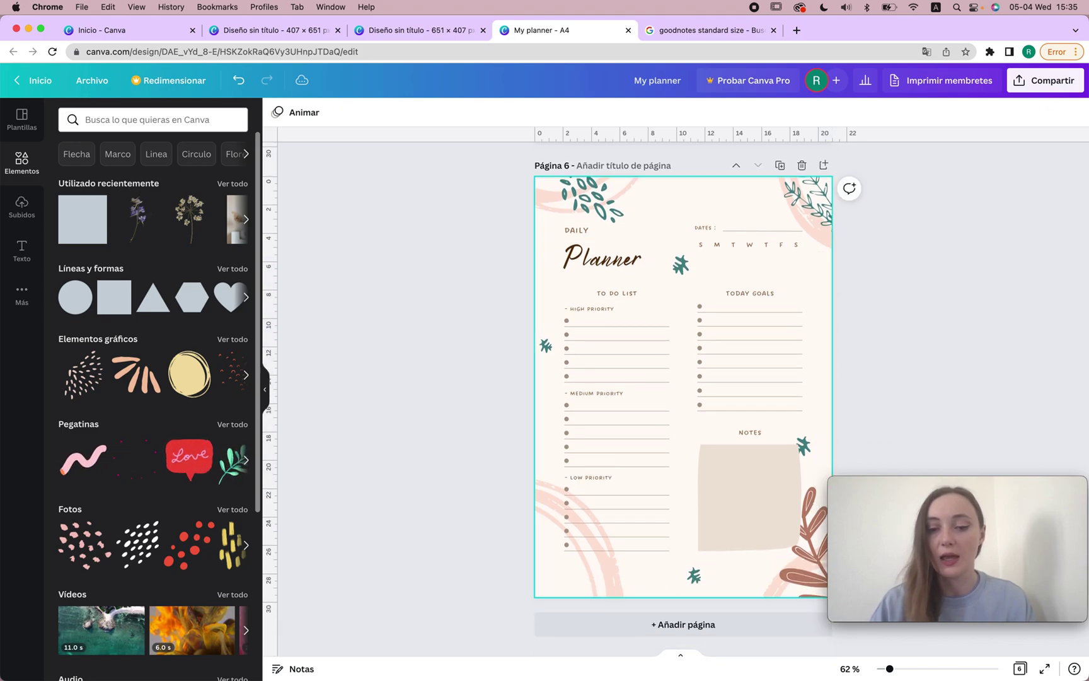
{"action": "left_click", "coordinate": [958, 360]}
Step: Open the design's download settings and set the file type to PDF estándar
{"action": "scroll", "coordinate": [958, 360], "scroll_direction": "up", "scroll_amount": 15}
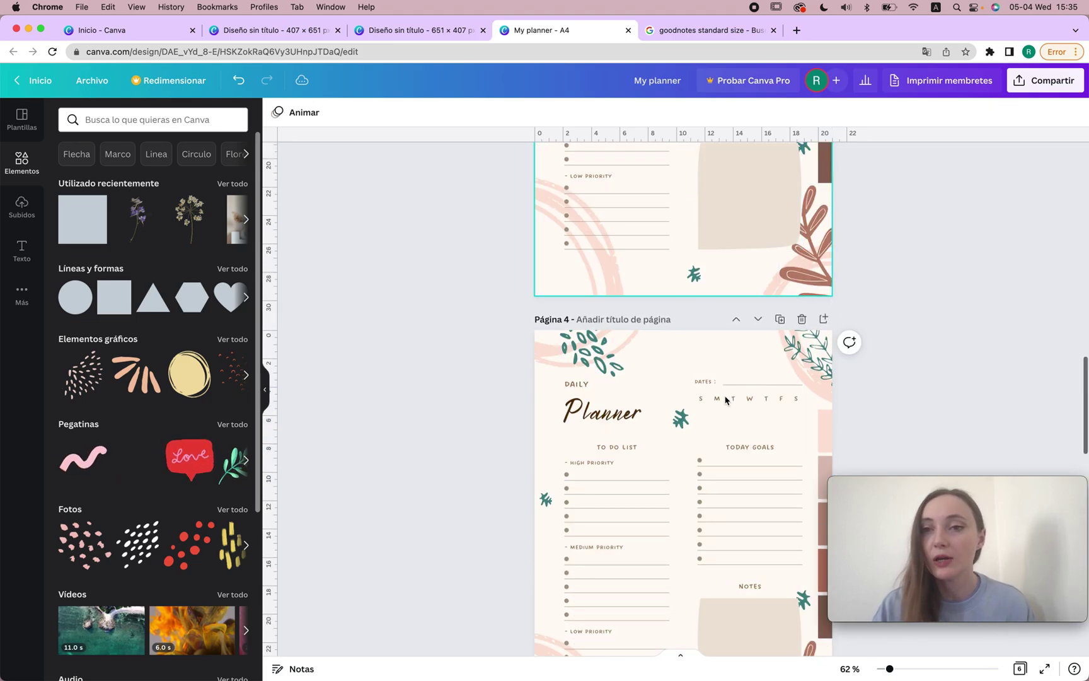
{"action": "scroll", "coordinate": [903, 223], "scroll_direction": "up", "scroll_amount": 20}
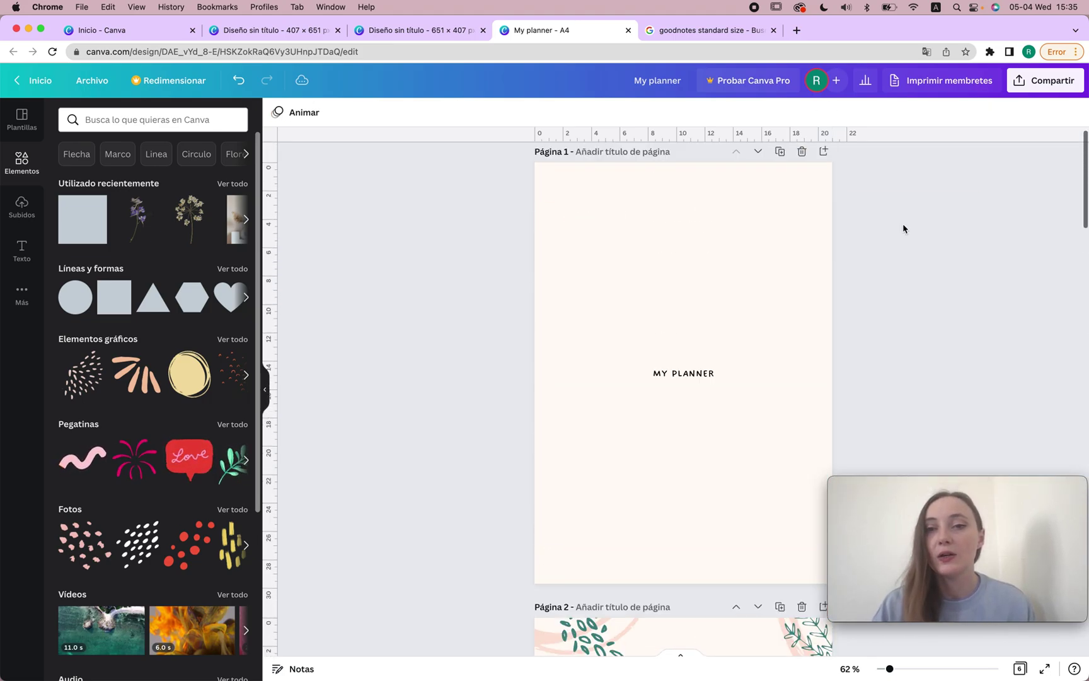
{"action": "scroll", "coordinate": [902, 224], "scroll_direction": "down", "scroll_amount": 8}
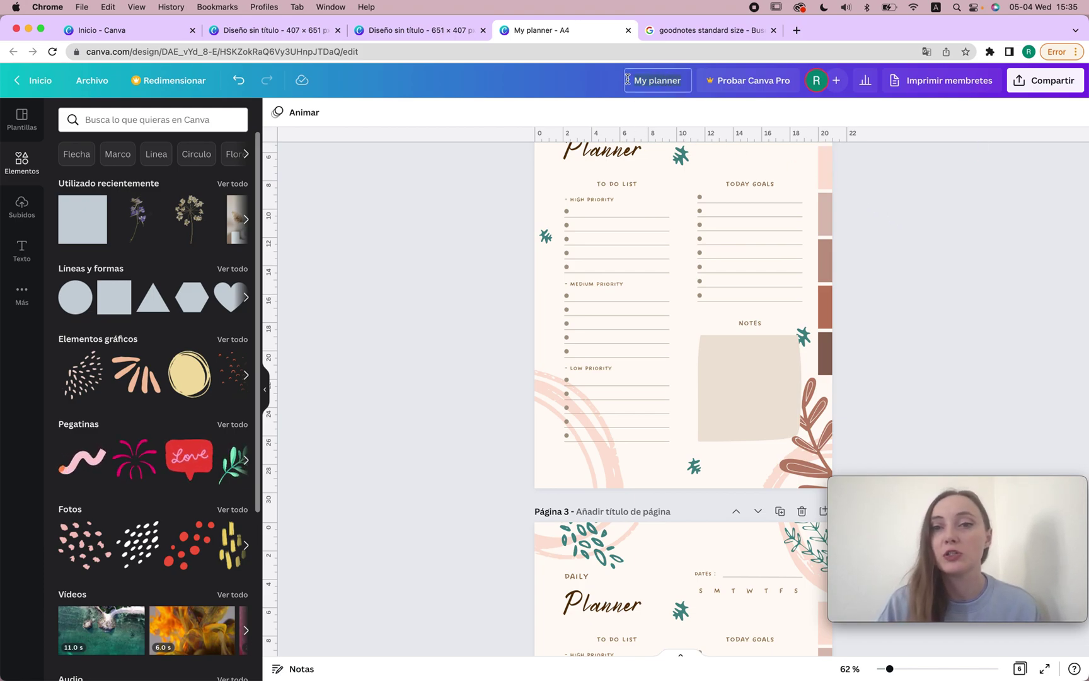
{"action": "left_click", "coordinate": [1018, 85]}
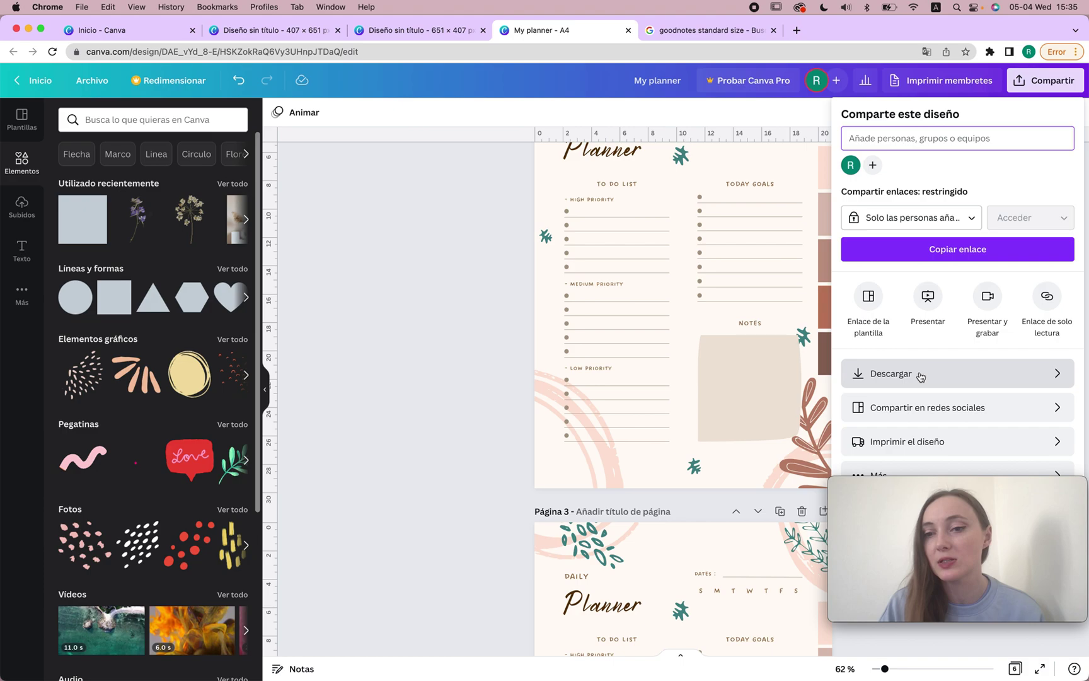
{"action": "left_click", "coordinate": [983, 376]}
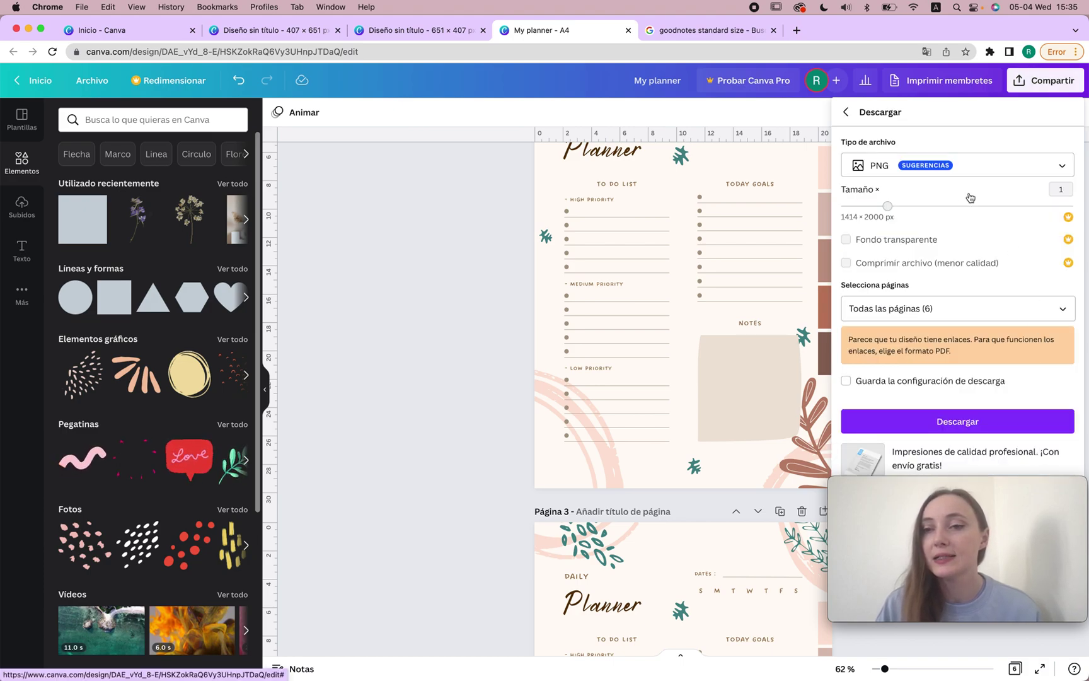
{"action": "left_click", "coordinate": [963, 168]}
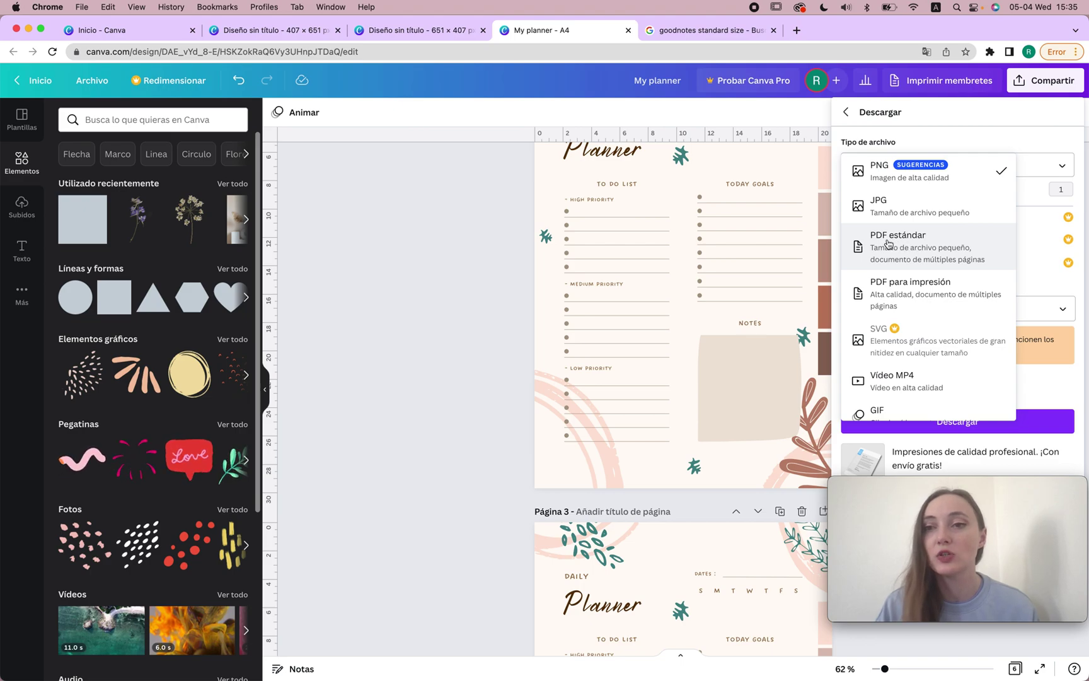
{"action": "left_click", "coordinate": [910, 242]}
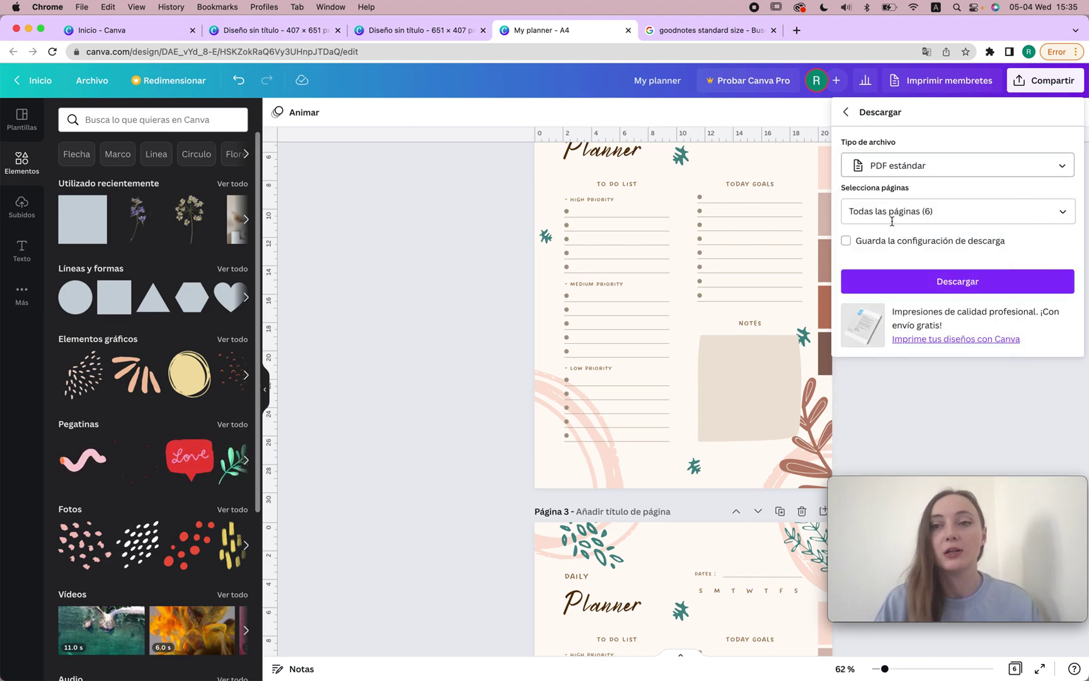
{"action": "left_click", "coordinate": [405, 52]}
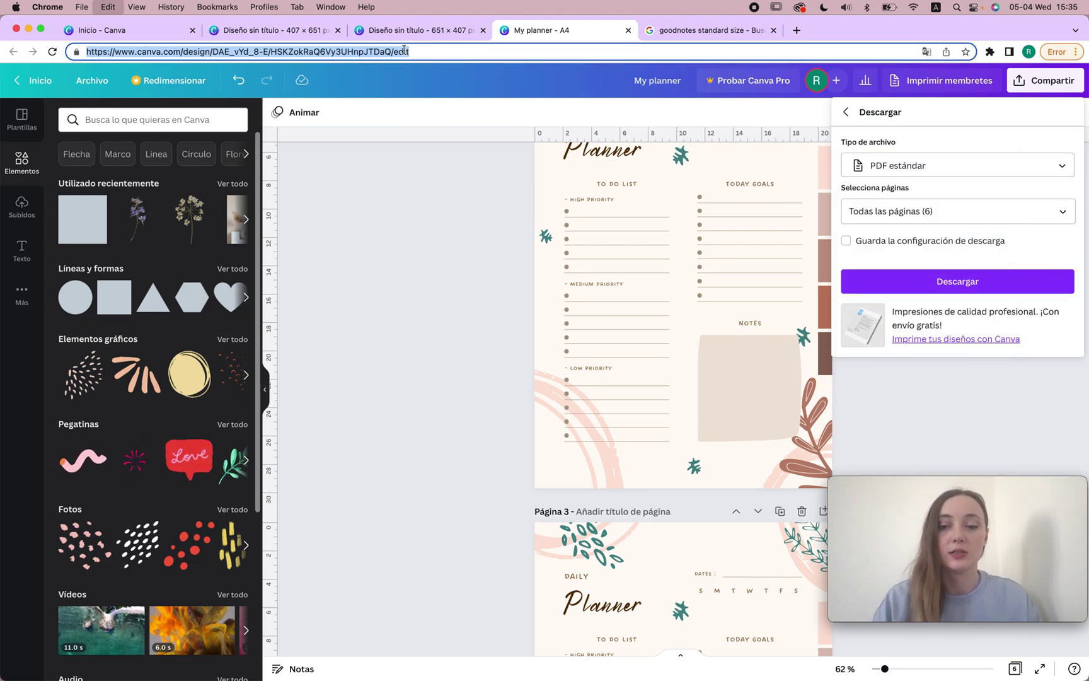
{"action": "type", "text": "PDF standard"}
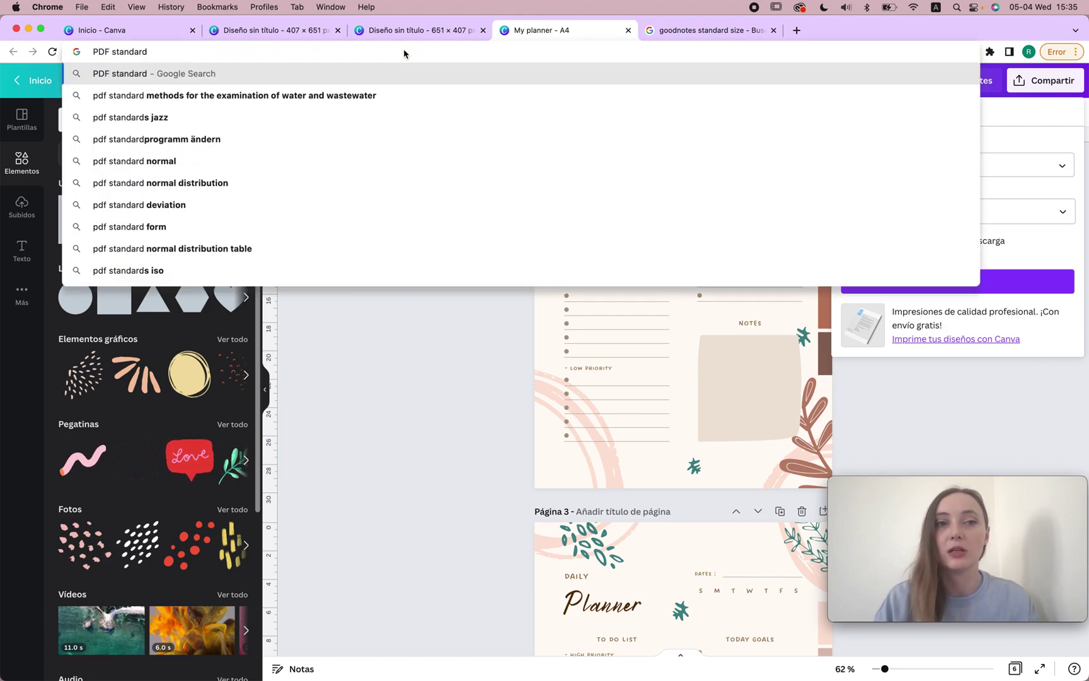
{"action": "key", "text": "super+a"}
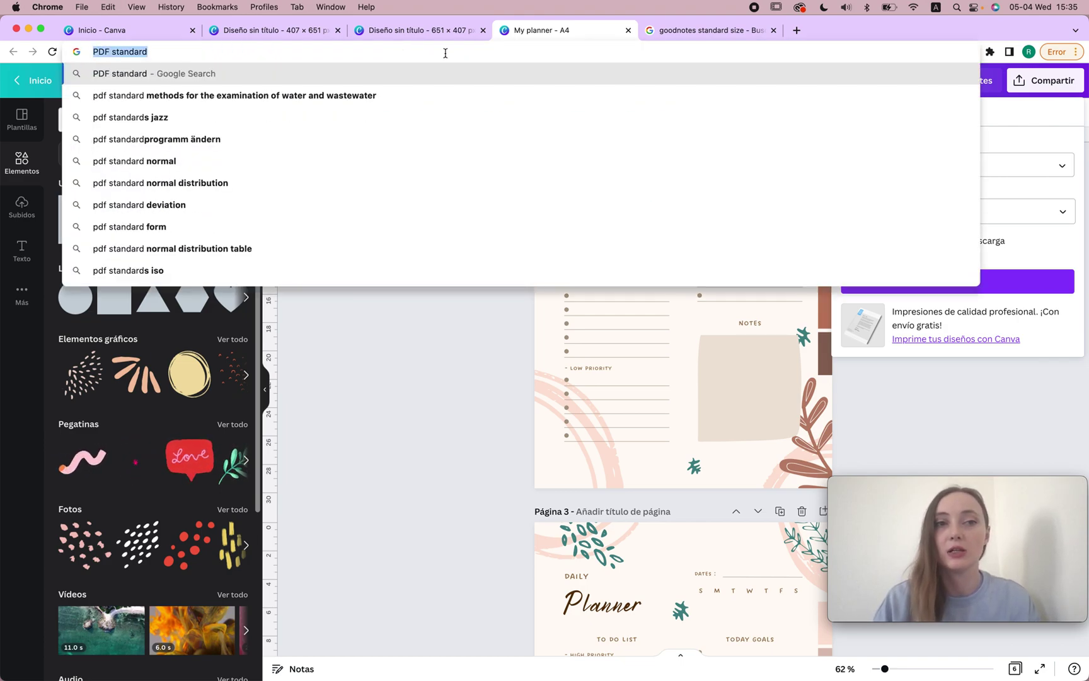
{"action": "key", "text": "BackSpace"}
Step: Download all six pages of the planner with the PDF estándar file type
{"action": "left_click", "coordinate": [996, 165]}
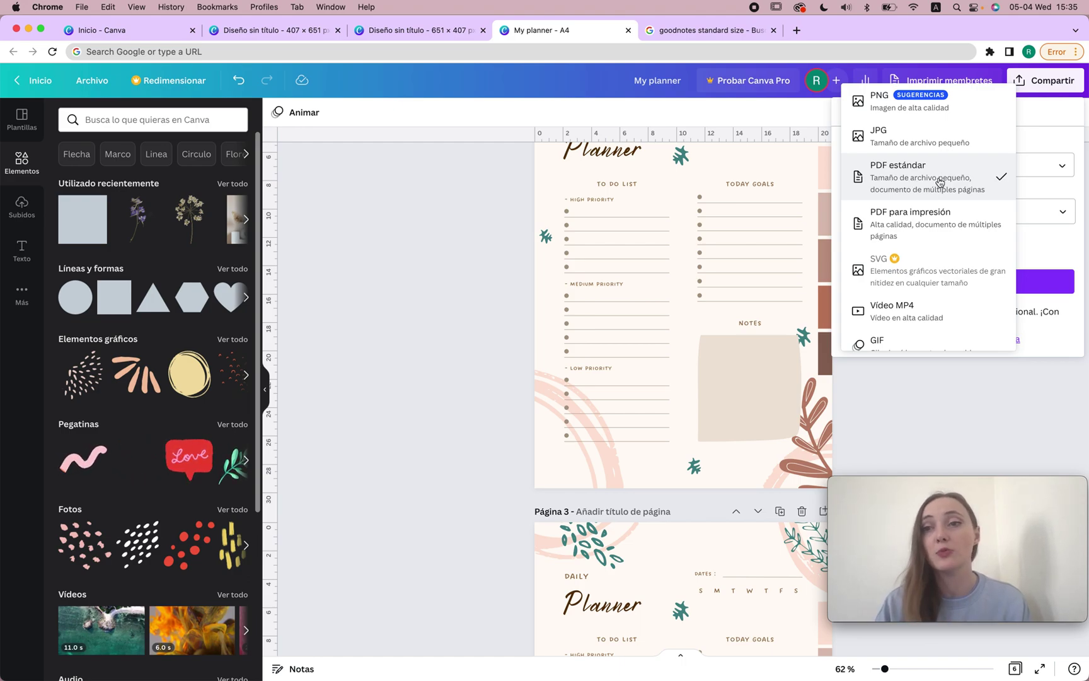
{"action": "left_click", "coordinate": [895, 175]}
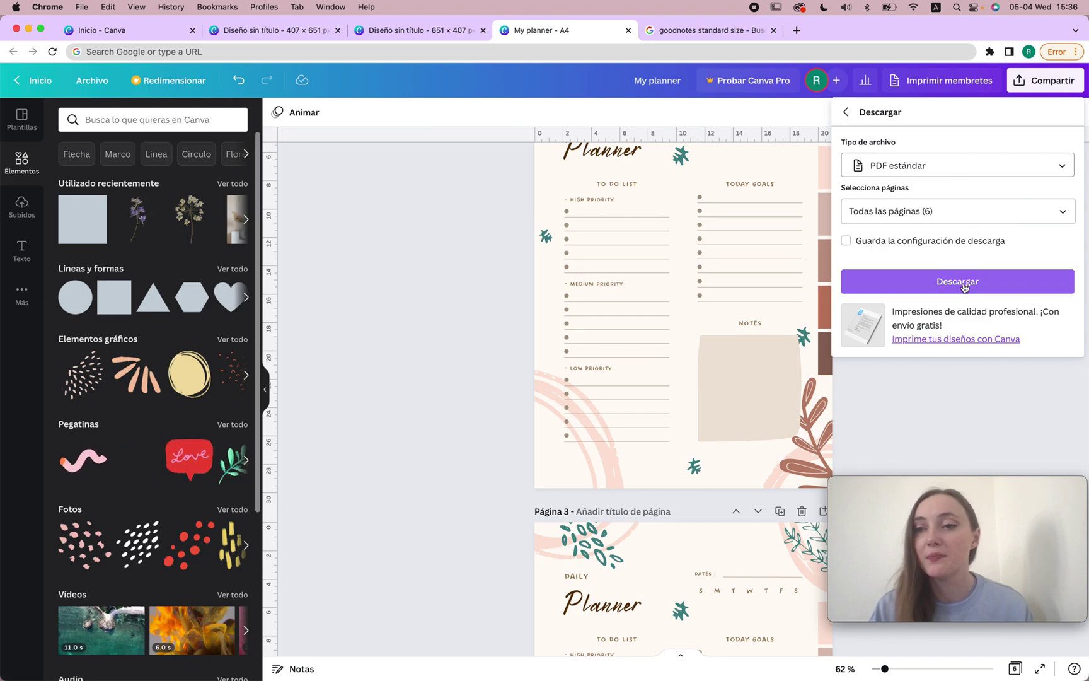
{"action": "left_click", "coordinate": [919, 279]}
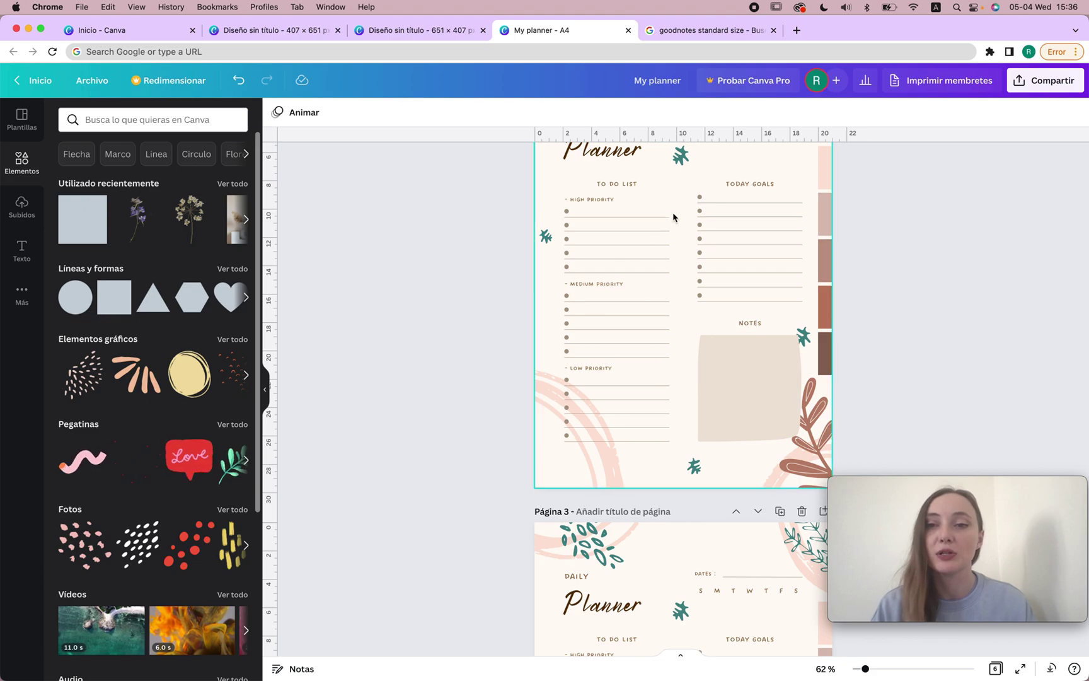
Step: Widen the uppermost light pink side tab on page 2 slightly inward to mark it as the active tab
{"action": "scroll", "coordinate": [698, 373], "scroll_direction": "down", "scroll_amount": 7}
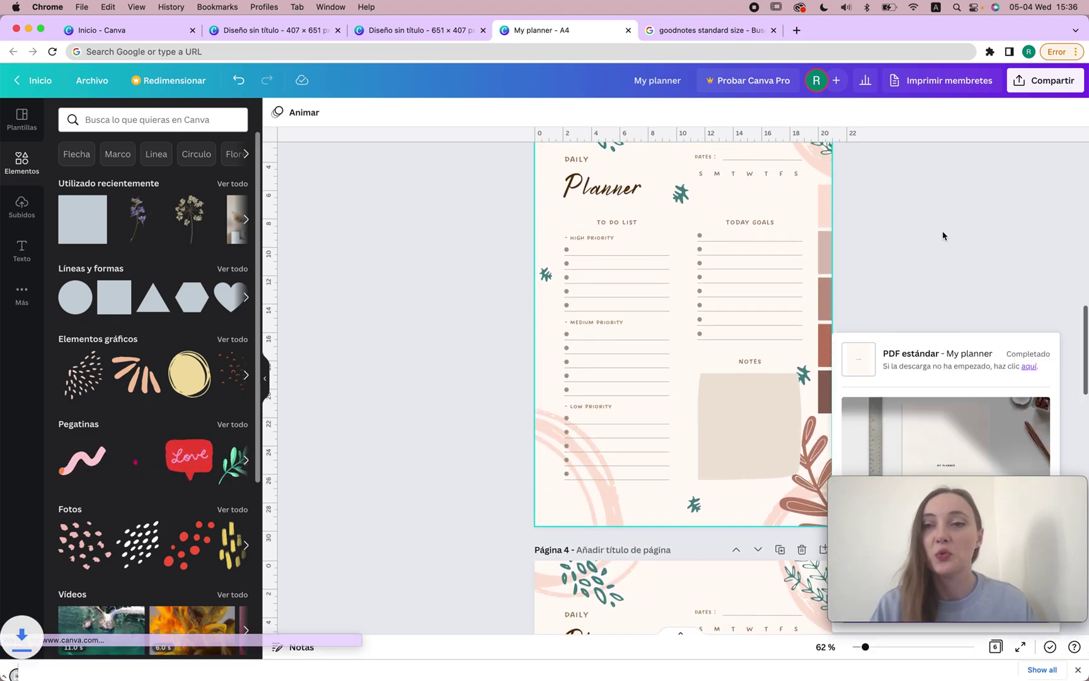
{"action": "scroll", "coordinate": [942, 235], "scroll_direction": "up", "scroll_amount": 10}
{"action": "scroll", "coordinate": [943, 235], "scroll_direction": "down", "scroll_amount": 6}
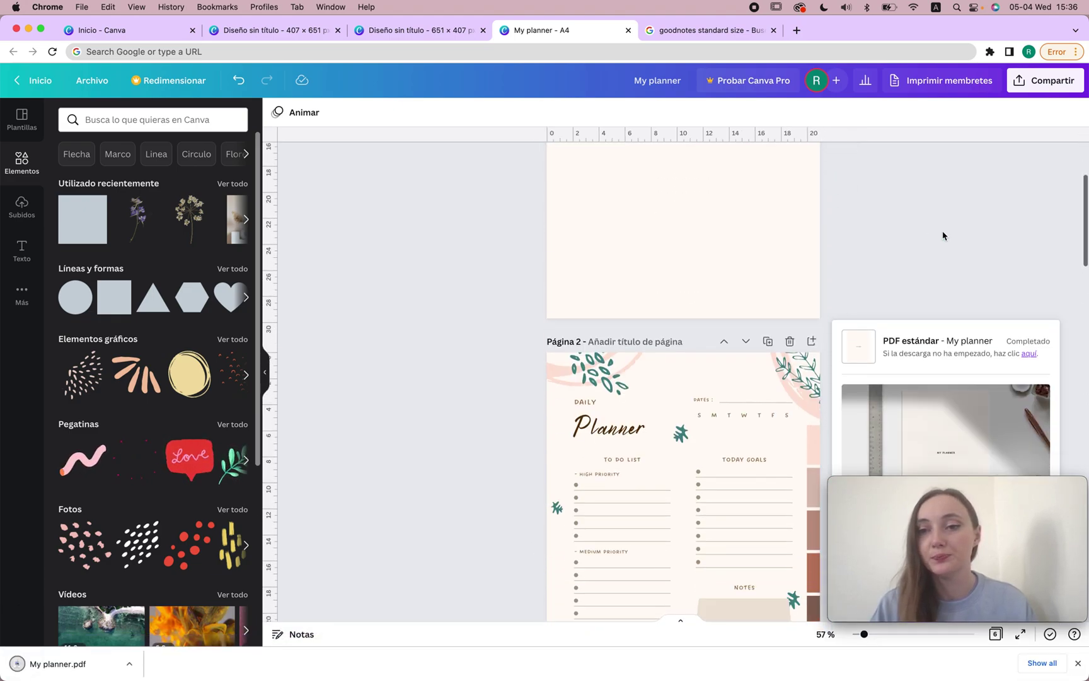
{"action": "left_click", "coordinate": [815, 224]}
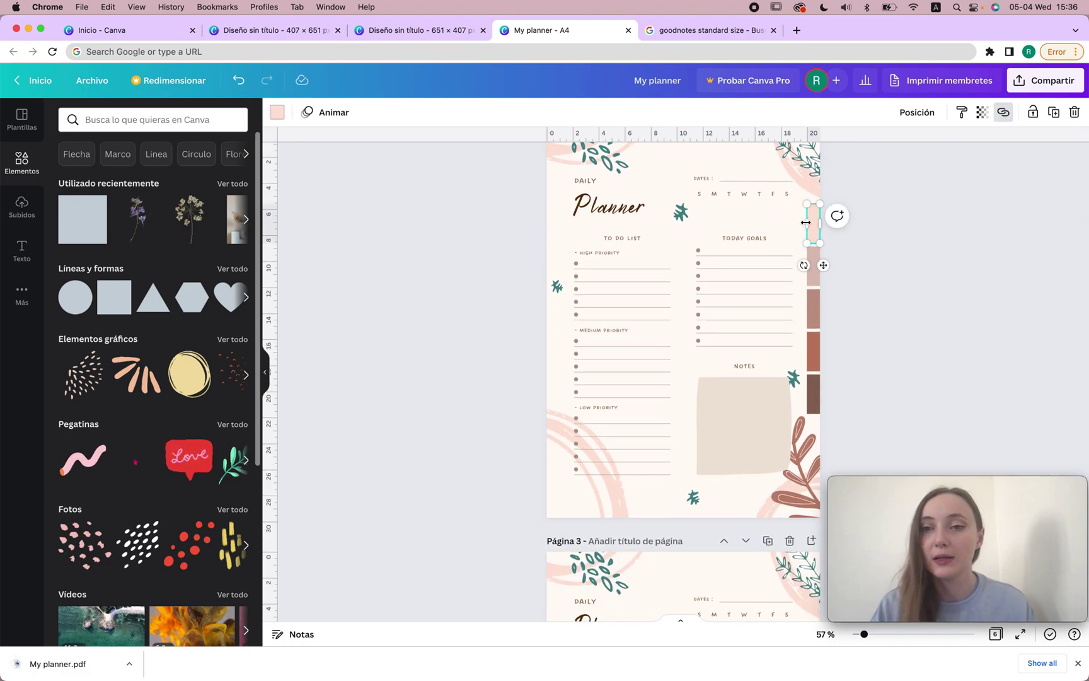
{"action": "left_click_drag", "start_coordinate": [807, 222], "coordinate": [799, 225]}
{"action": "left_click", "coordinate": [879, 255]}
Step: Widen the second side tab on page 3 slightly inward so it stands out from the others
{"action": "scroll", "coordinate": [879, 255], "scroll_direction": "down", "scroll_amount": 6}
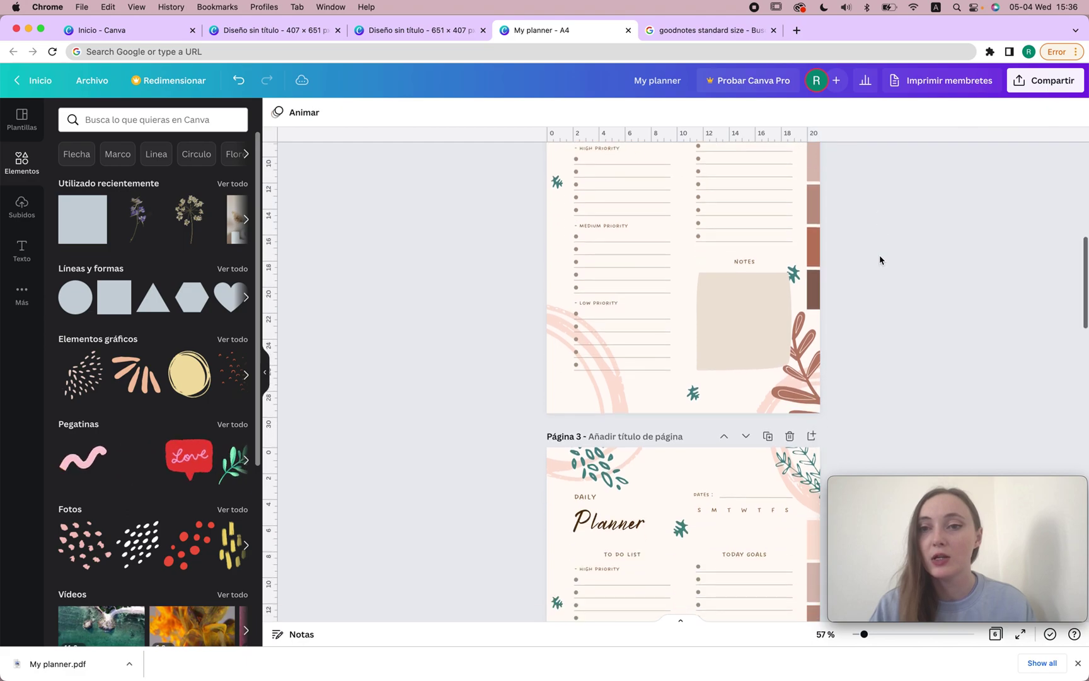
{"action": "left_click", "coordinate": [814, 312]}
{"action": "left_click_drag", "start_coordinate": [808, 308], "coordinate": [803, 309]}
{"action": "left_click", "coordinate": [871, 312]}
Step: Widen the third side tab on page 4 slightly inward and move on to page 5
{"action": "scroll", "coordinate": [871, 311], "scroll_direction": "down", "scroll_amount": 1}
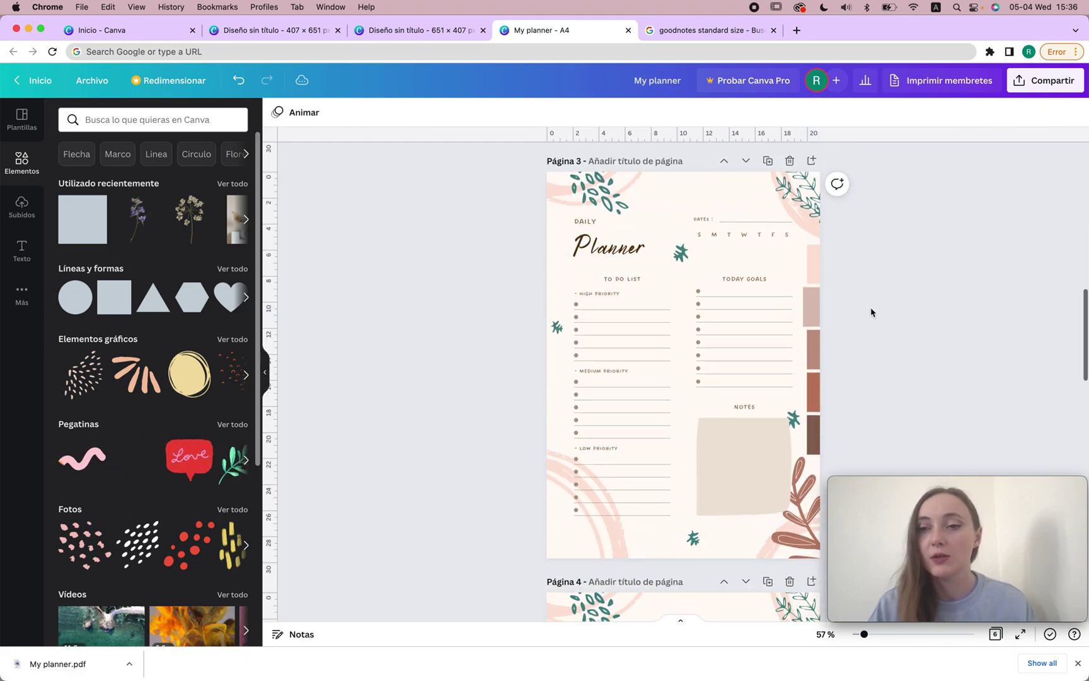
{"action": "scroll", "coordinate": [871, 312], "scroll_direction": "down", "scroll_amount": 6}
{"action": "left_click", "coordinate": [811, 406]}
{"action": "left_click_drag", "start_coordinate": [806, 417], "coordinate": [805, 415]}
{"action": "left_click", "coordinate": [902, 394]}
{"action": "scroll", "coordinate": [901, 394], "scroll_direction": "down", "scroll_amount": 6}
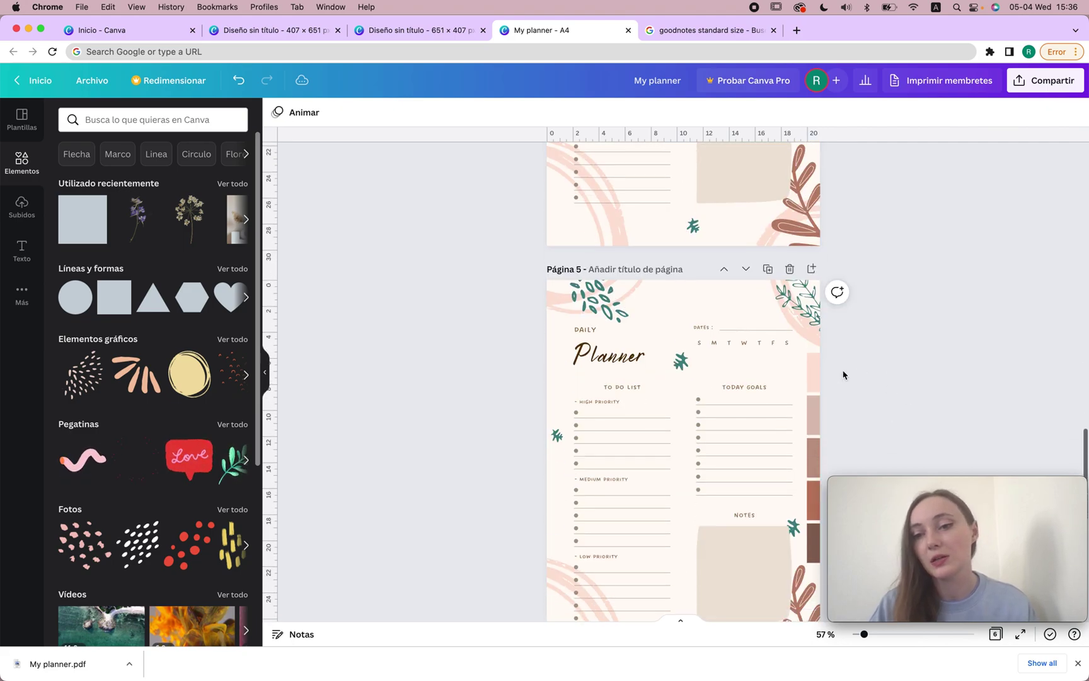
Step: Widen the fourth side tab on page 5 and the fifth side tab on page 6 slightly inward
{"action": "left_click", "coordinate": [812, 501]}
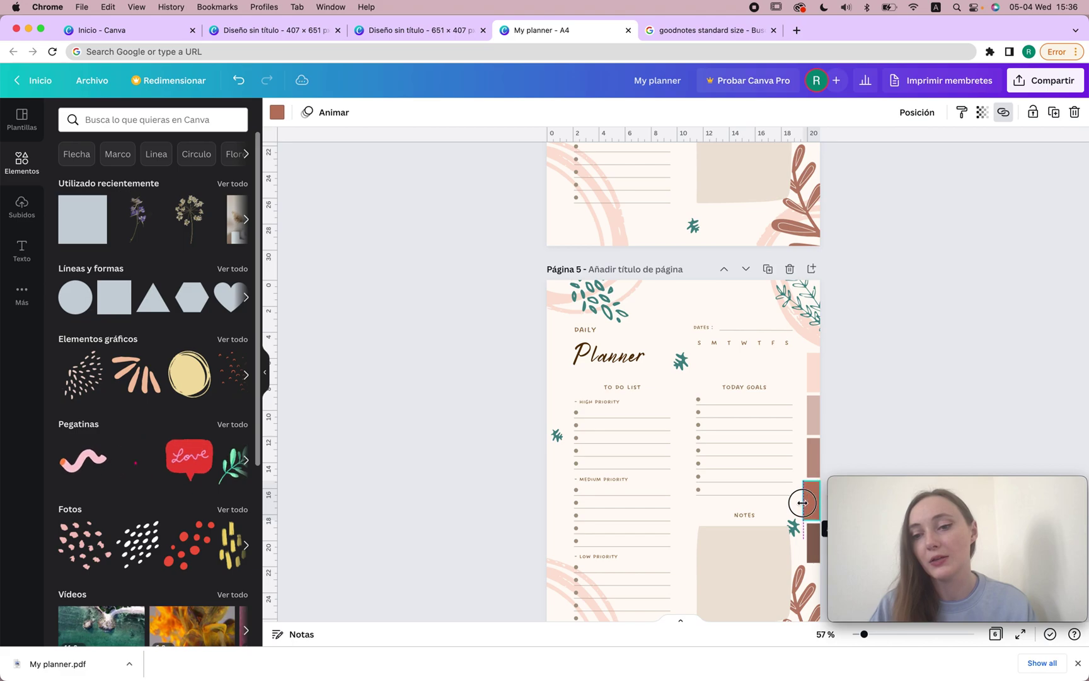
{"action": "left_click", "coordinate": [896, 388]}
{"action": "scroll", "coordinate": [896, 388], "scroll_direction": "down", "scroll_amount": 6}
{"action": "left_click", "coordinate": [809, 448]}
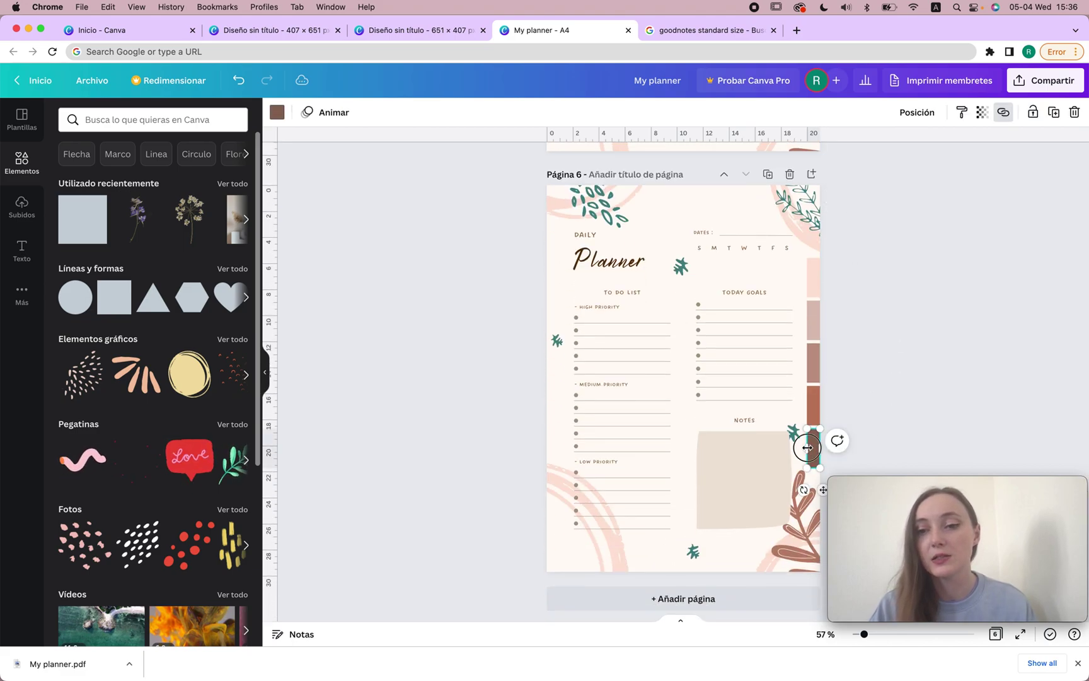
{"action": "left_click", "coordinate": [902, 376]}
Step: Download the updated planner with the PDF estándar file type
{"action": "left_click", "coordinate": [1027, 82]}
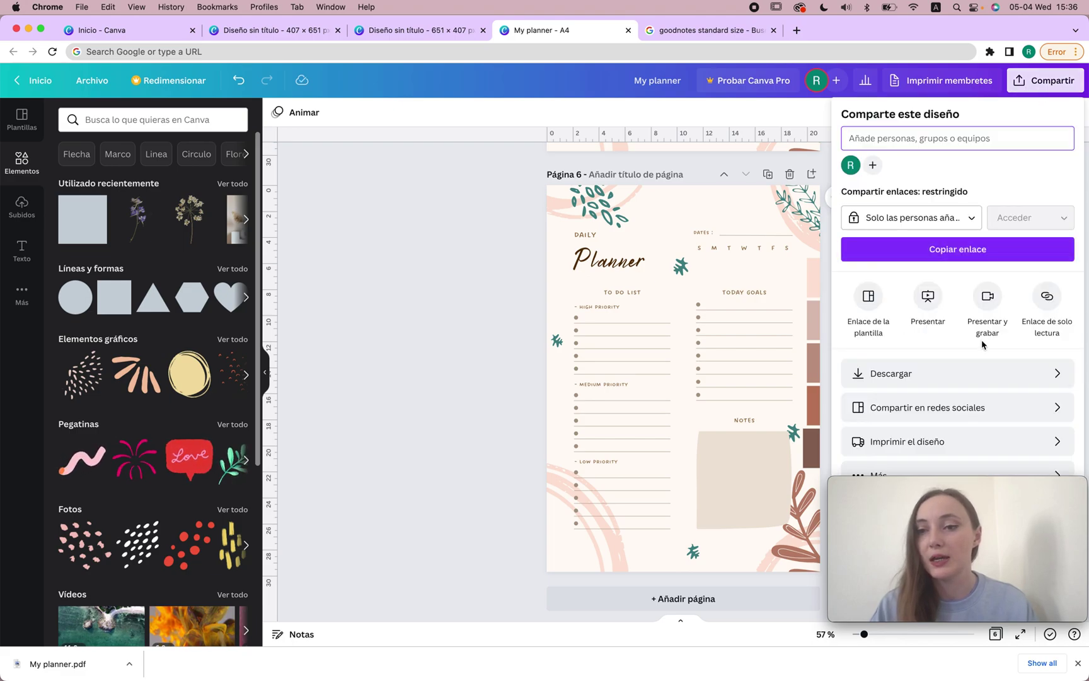
{"action": "left_click", "coordinate": [890, 372]}
{"action": "left_click", "coordinate": [1036, 304]}
{"action": "left_click", "coordinate": [1035, 305]}
{"action": "left_click", "coordinate": [976, 166]}
{"action": "left_click", "coordinate": [907, 249]}
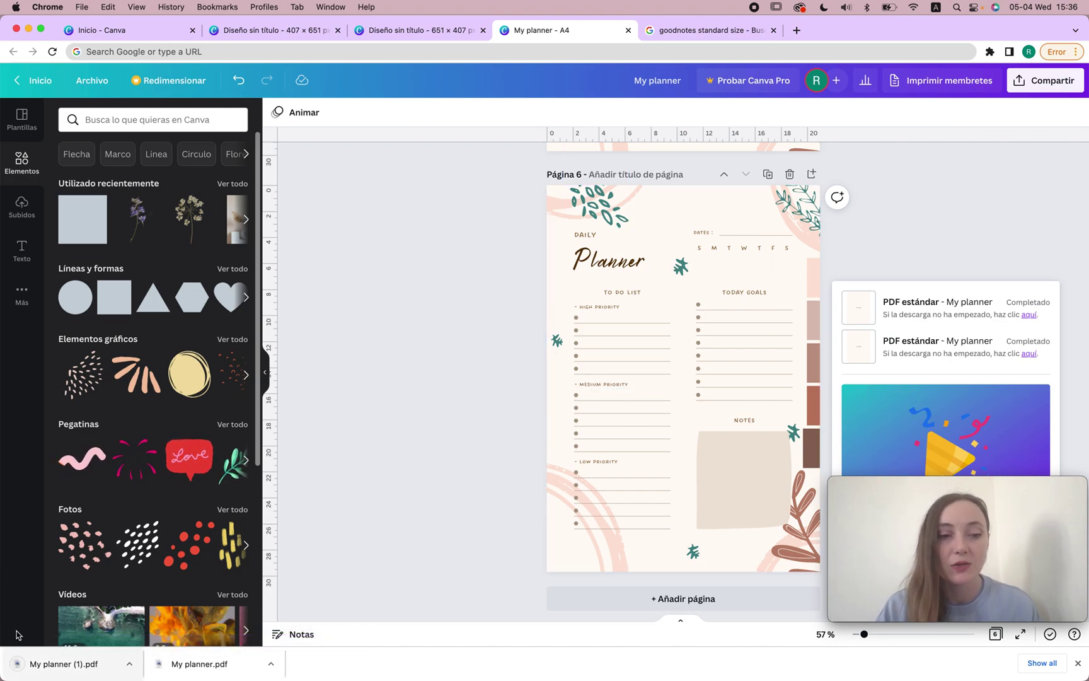
Step: Switch to GoodNotes and skip the survey about what the app is used for
{"action": "mouse_move", "coordinate": [1034, 668]}
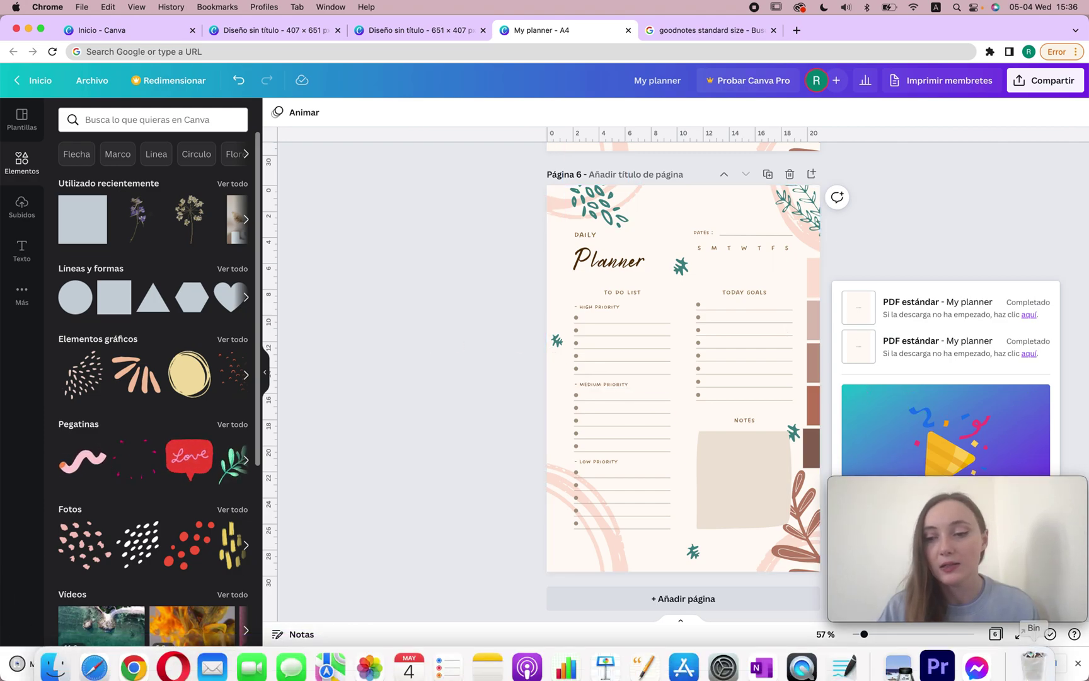
{"action": "left_click", "coordinate": [845, 655]}
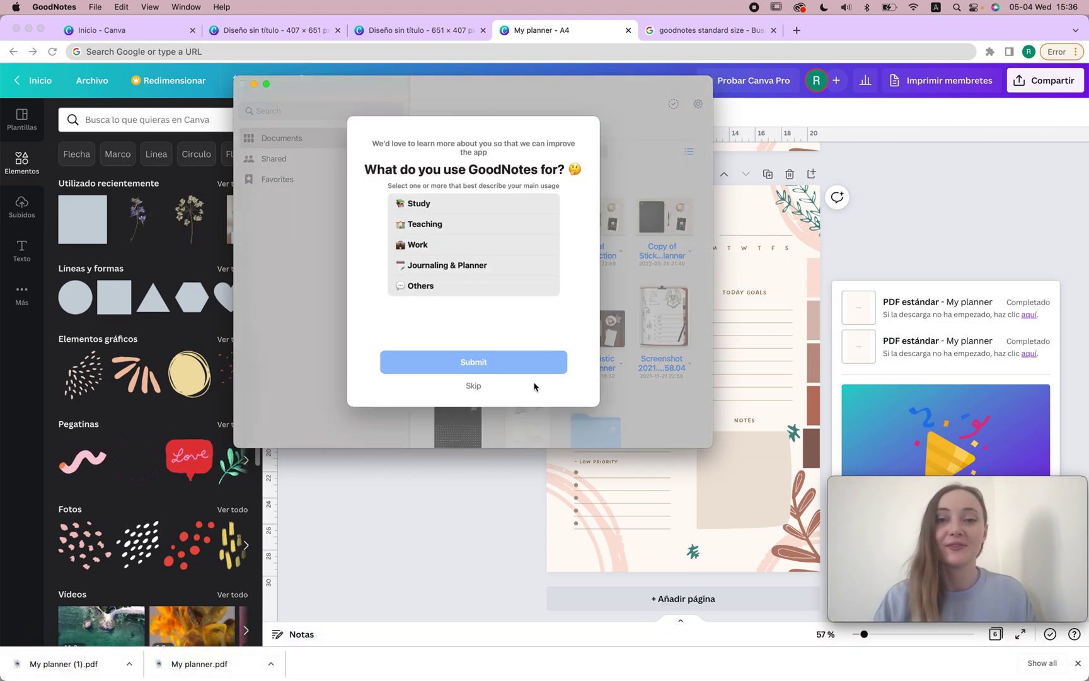
{"action": "left_click", "coordinate": [473, 385]}
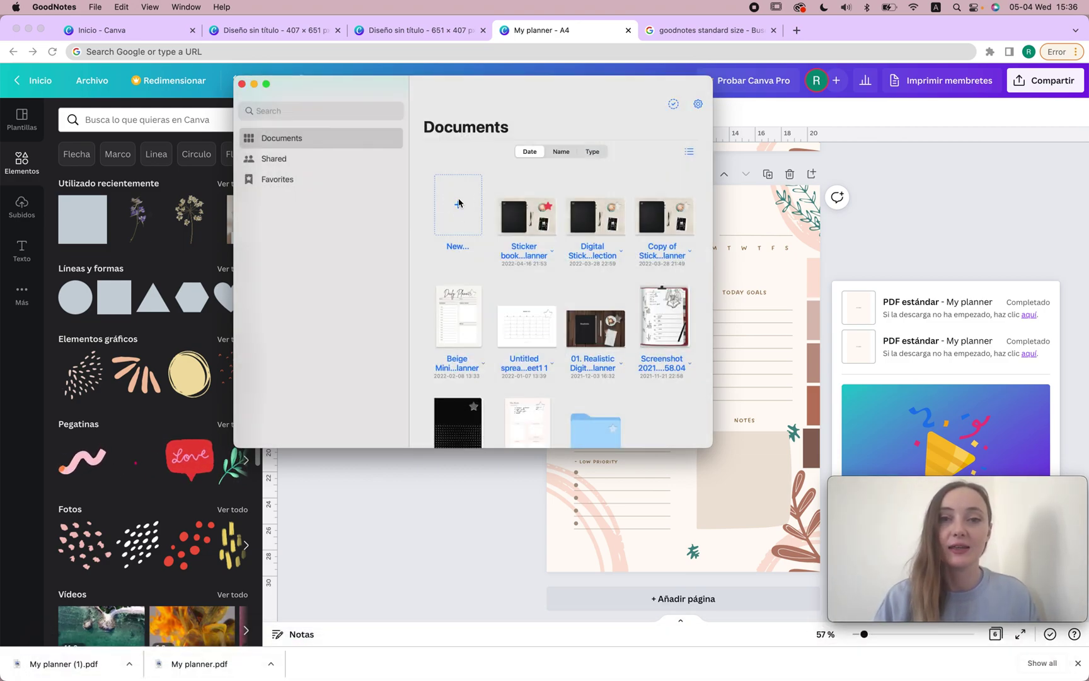
Step: Import the file "My planner (1).pdf" from the Downloads folder into the GoodNotes documents
{"action": "left_click", "coordinate": [459, 210]}
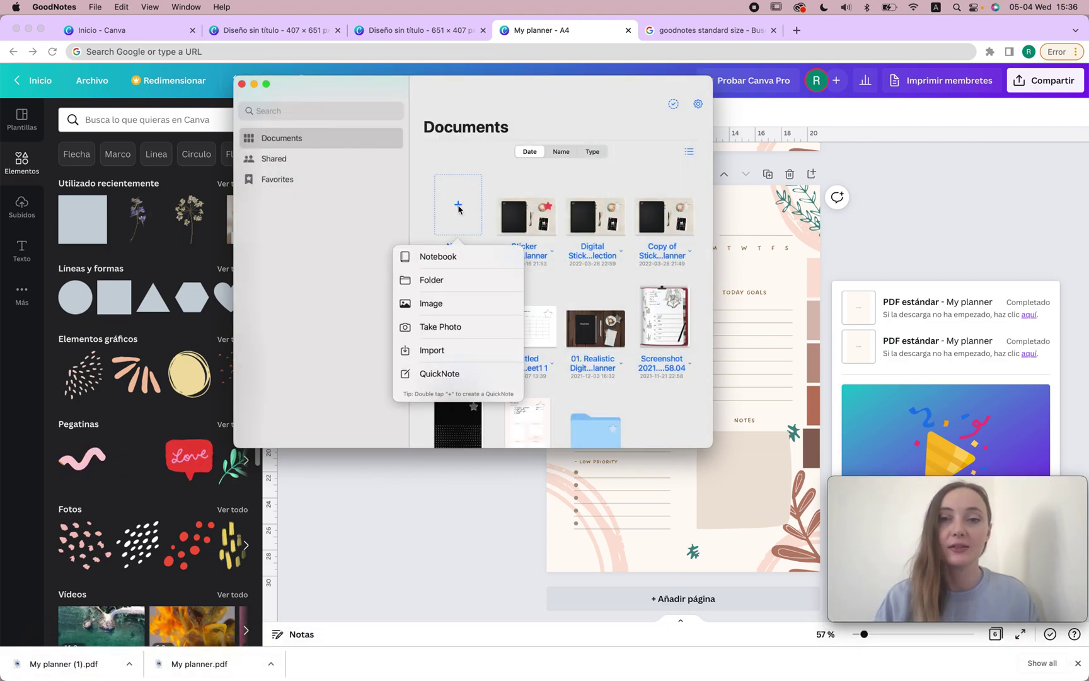
{"action": "left_click", "coordinate": [432, 358]}
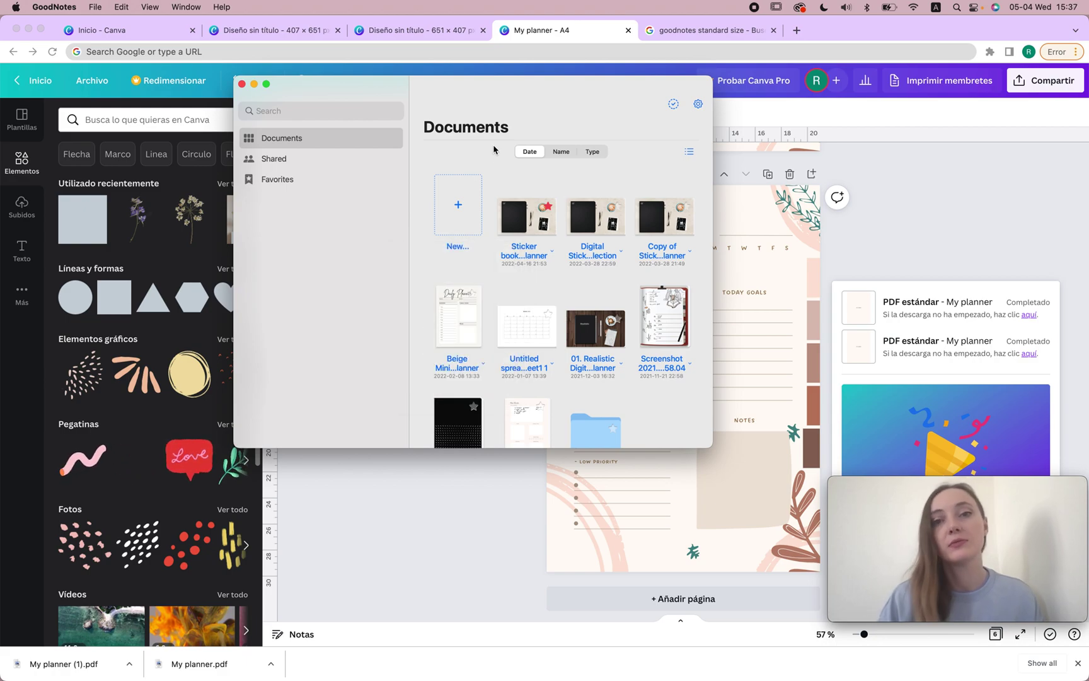
{"action": "left_click", "coordinate": [275, 205]}
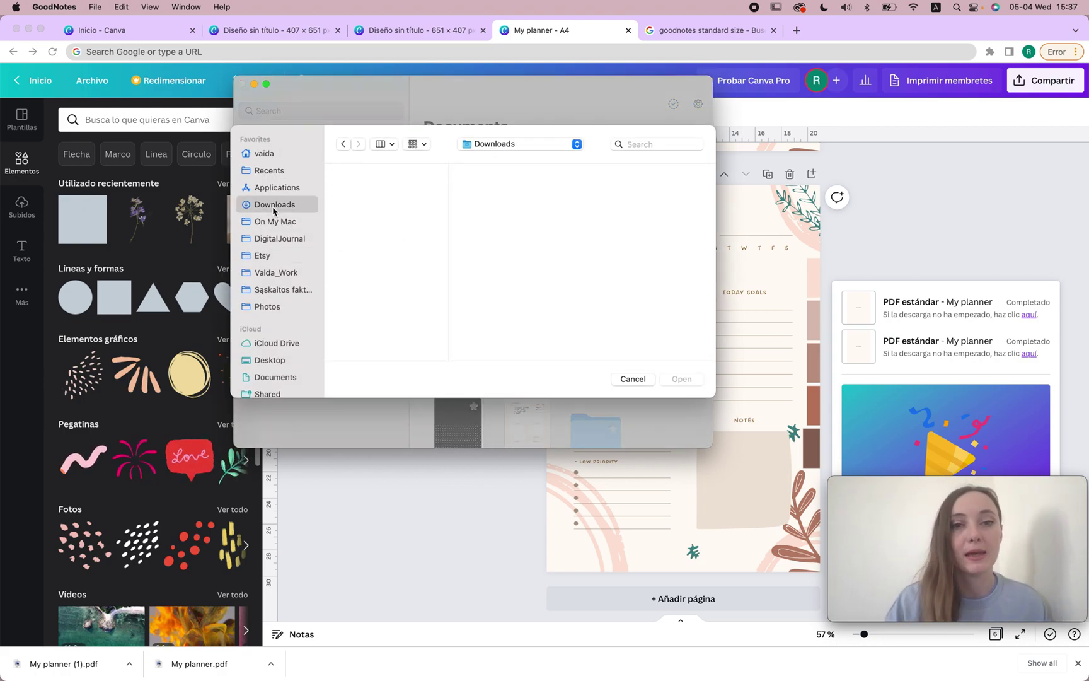
{"action": "left_click", "coordinate": [386, 191]}
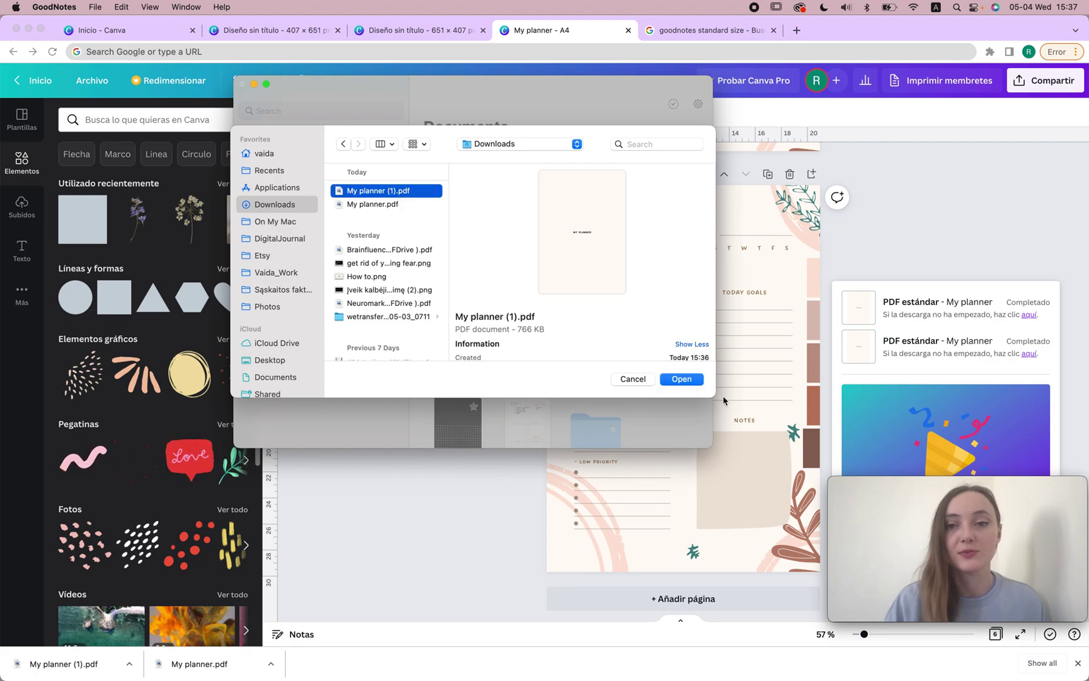
{"action": "left_click", "coordinate": [679, 382]}
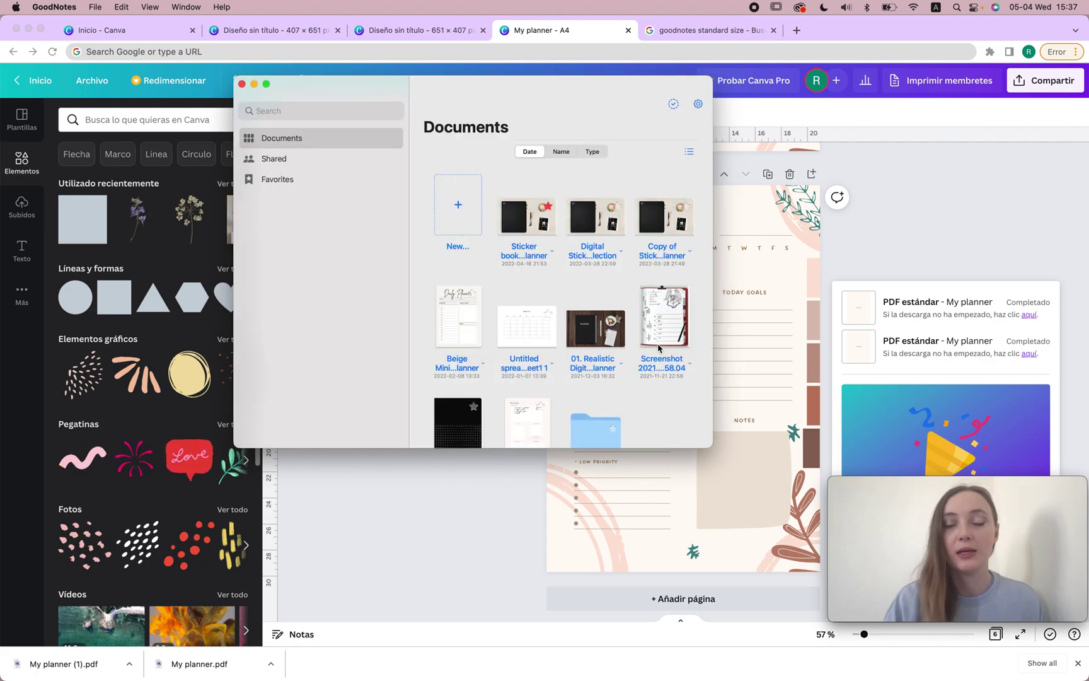
Step: Open the imported planner in full screen and page through its cover and daily pages
{"action": "left_click", "coordinate": [537, 215]}
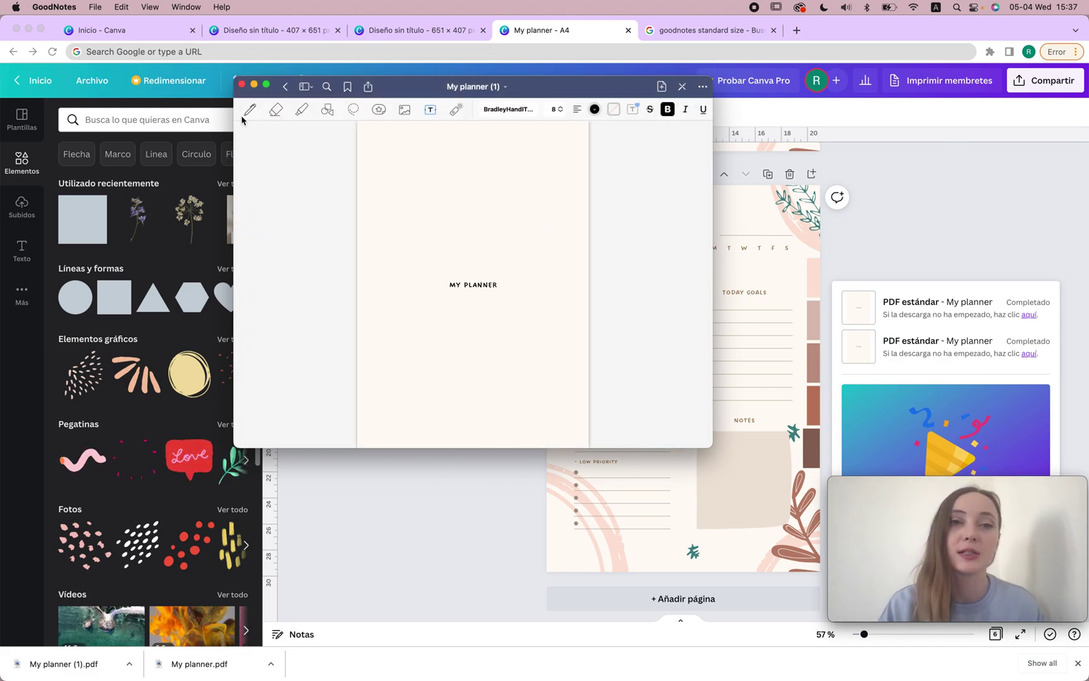
{"action": "left_click", "coordinate": [267, 84]}
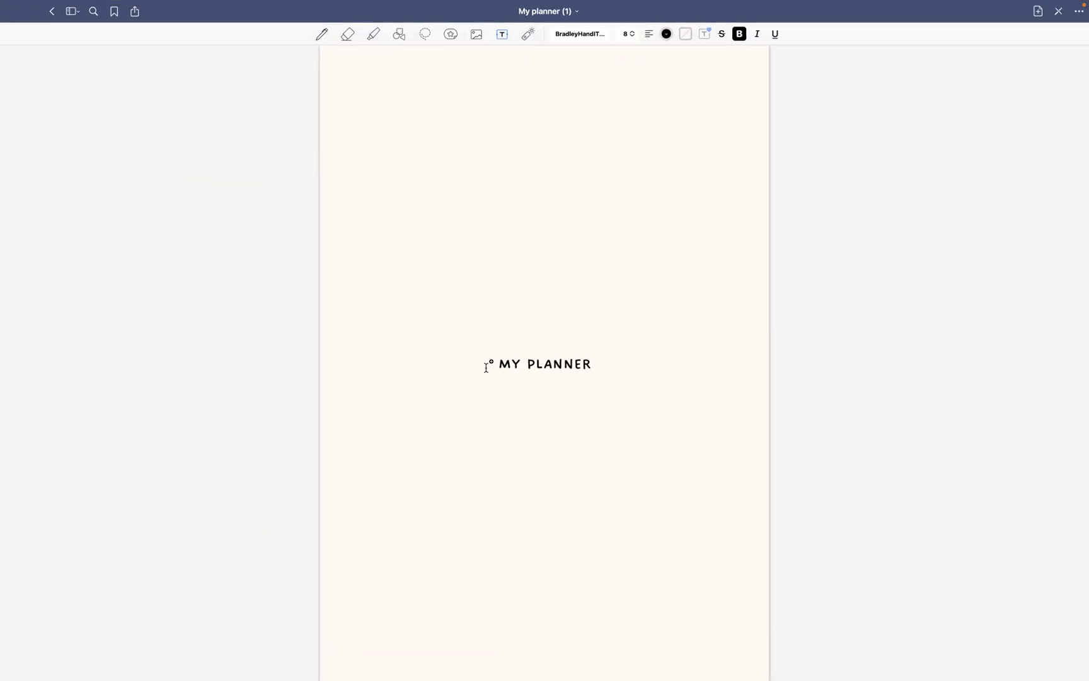
{"action": "scroll", "coordinate": [578, 161], "scroll_direction": "right", "scroll_amount": 15}
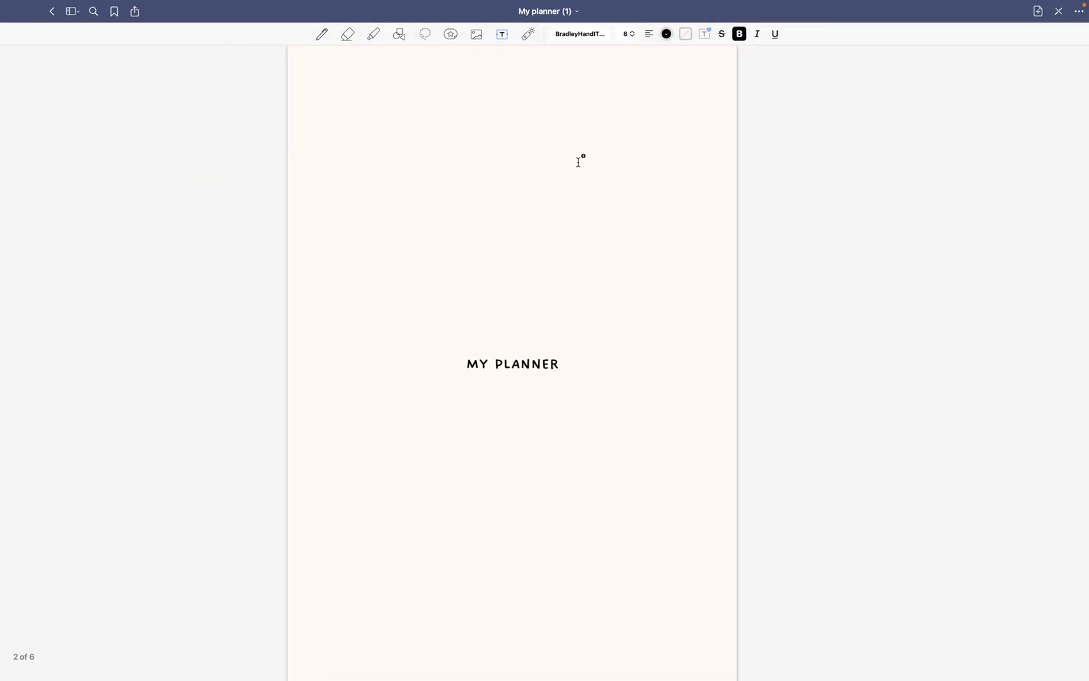
{"action": "scroll", "coordinate": [578, 161], "scroll_direction": "left", "scroll_amount": 10}
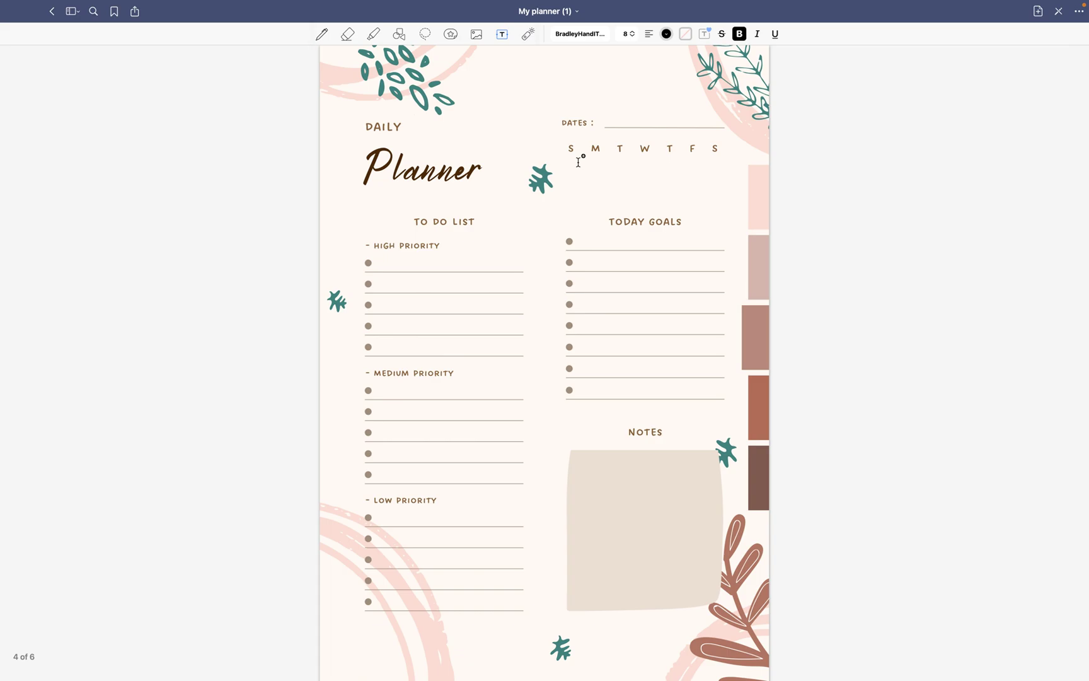
Step: Switch the planner to read-only mode and test the side tab links through to the last page
{"action": "left_click", "coordinate": [1059, 13]}
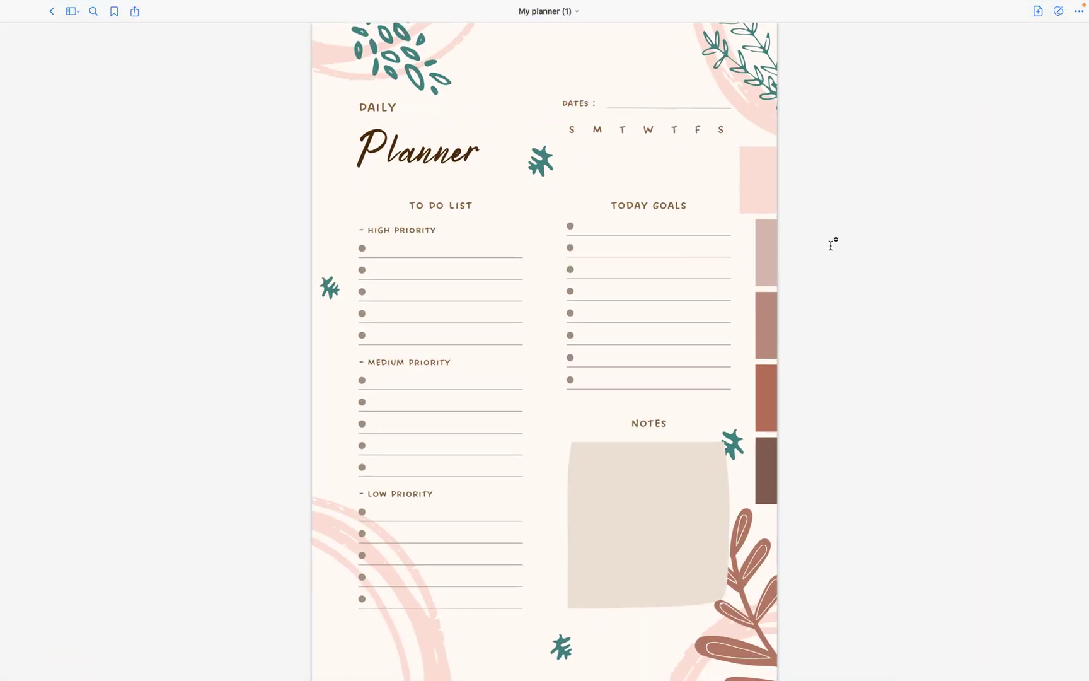
{"action": "left_click", "coordinate": [770, 247]}
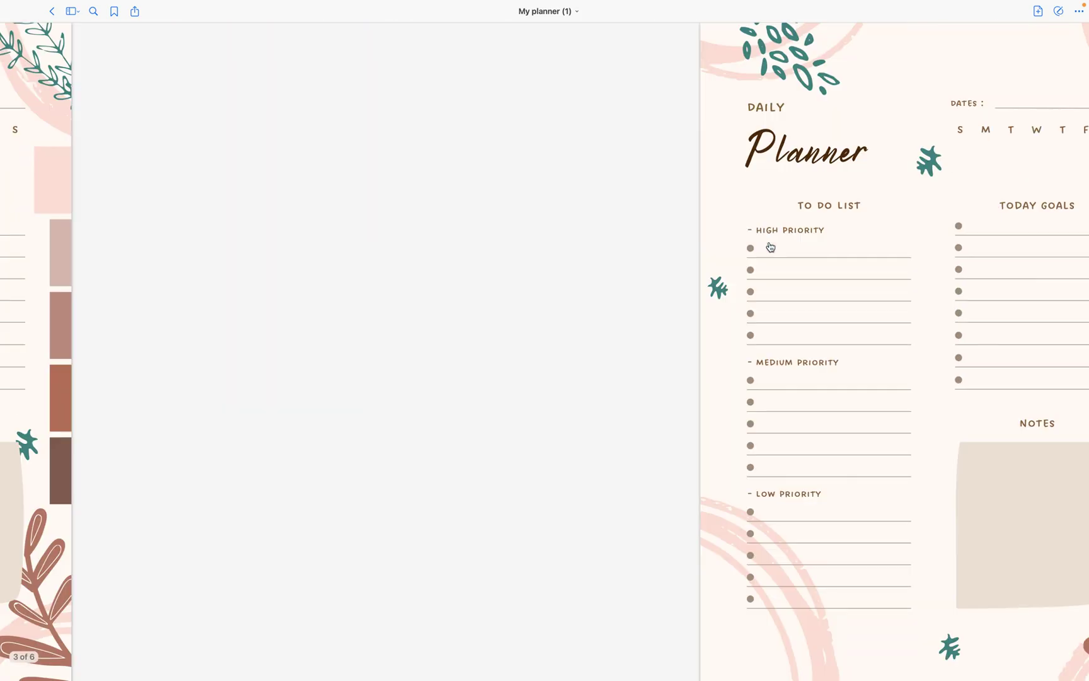
{"action": "scroll", "coordinate": [881, 323], "scroll_direction": "right", "scroll_amount": 5}
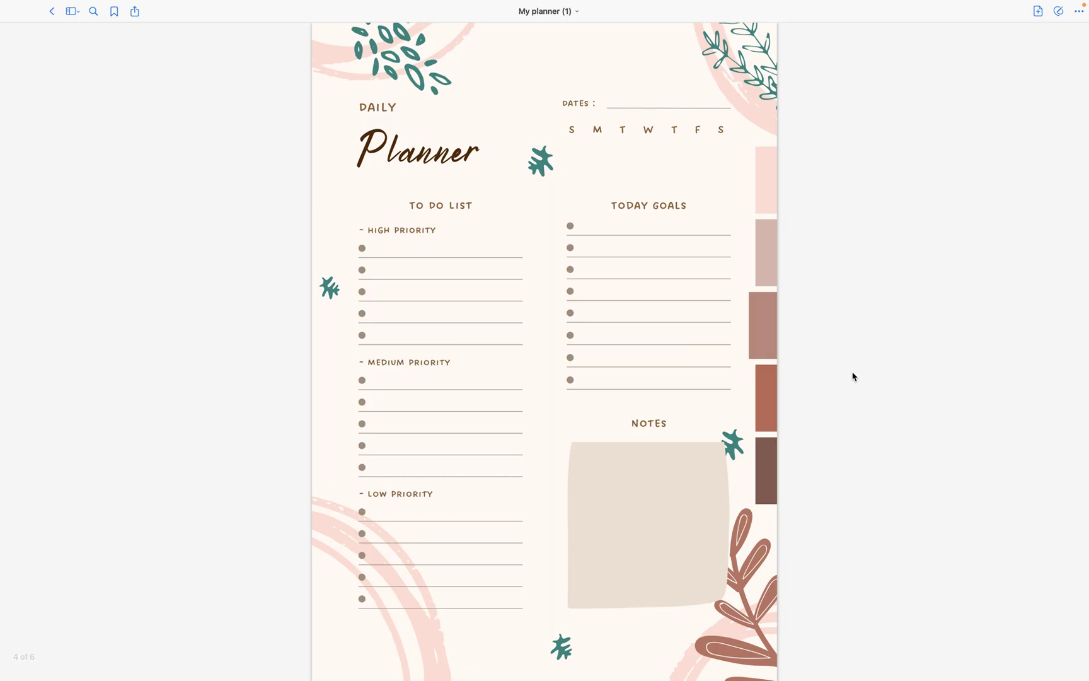
{"action": "scroll", "coordinate": [987, 385], "scroll_direction": "right", "scroll_amount": 5}
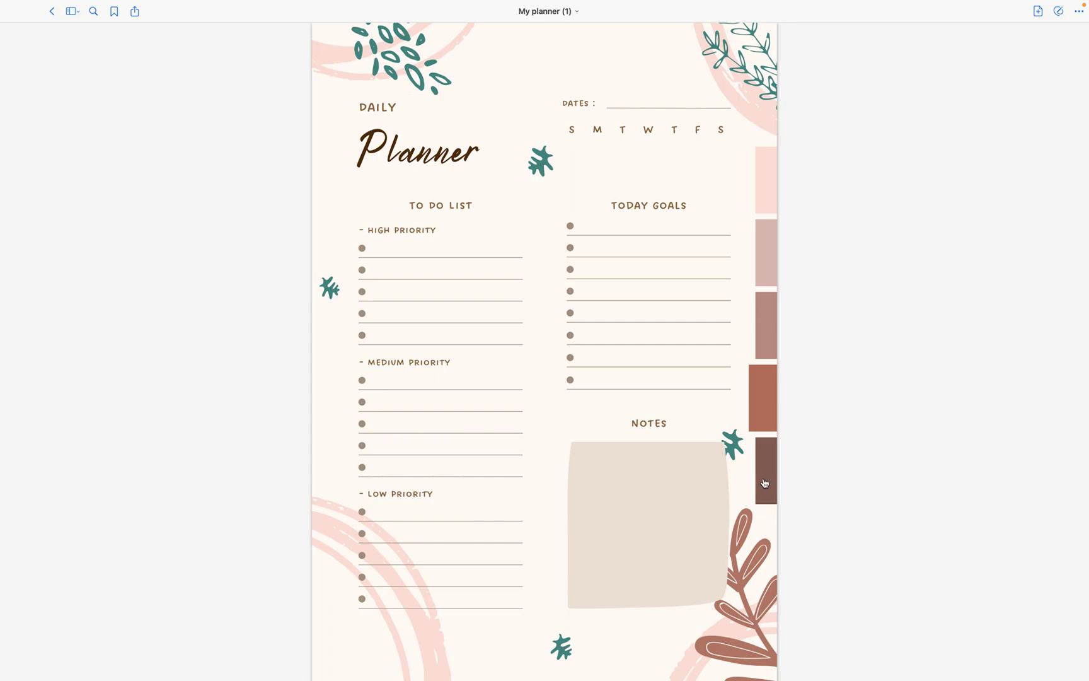
{"action": "scroll", "coordinate": [1050, 335], "scroll_direction": "right", "scroll_amount": 5}
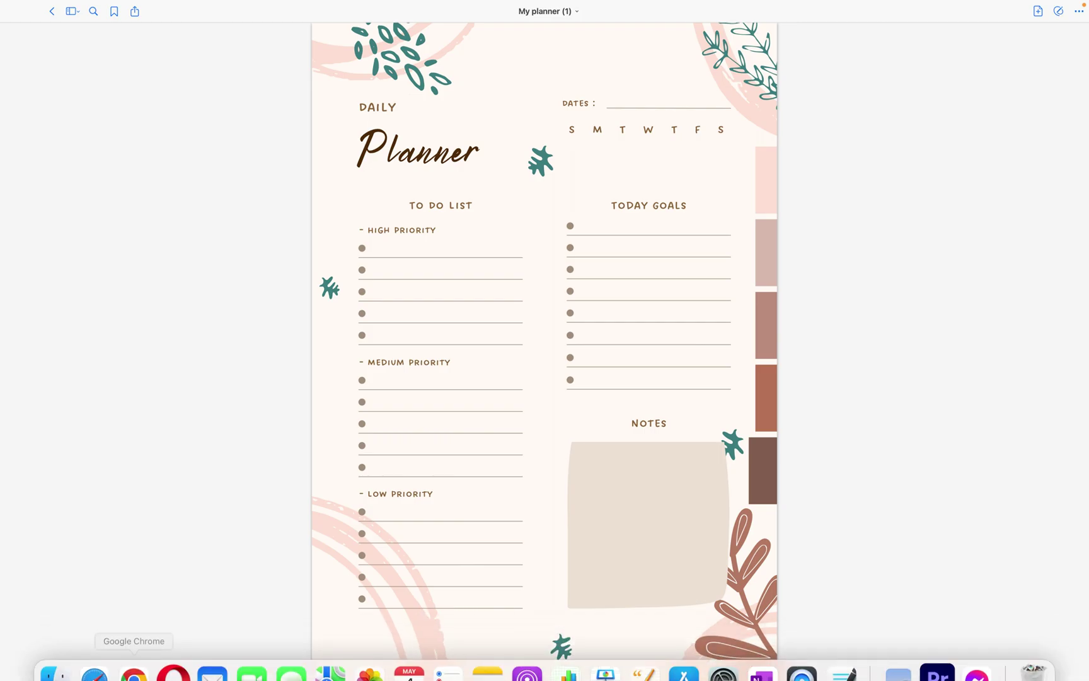
Step: Switch back to Canva in Chrome and add a page 7 with a white background after page 6
{"action": "left_click", "coordinate": [134, 654]}
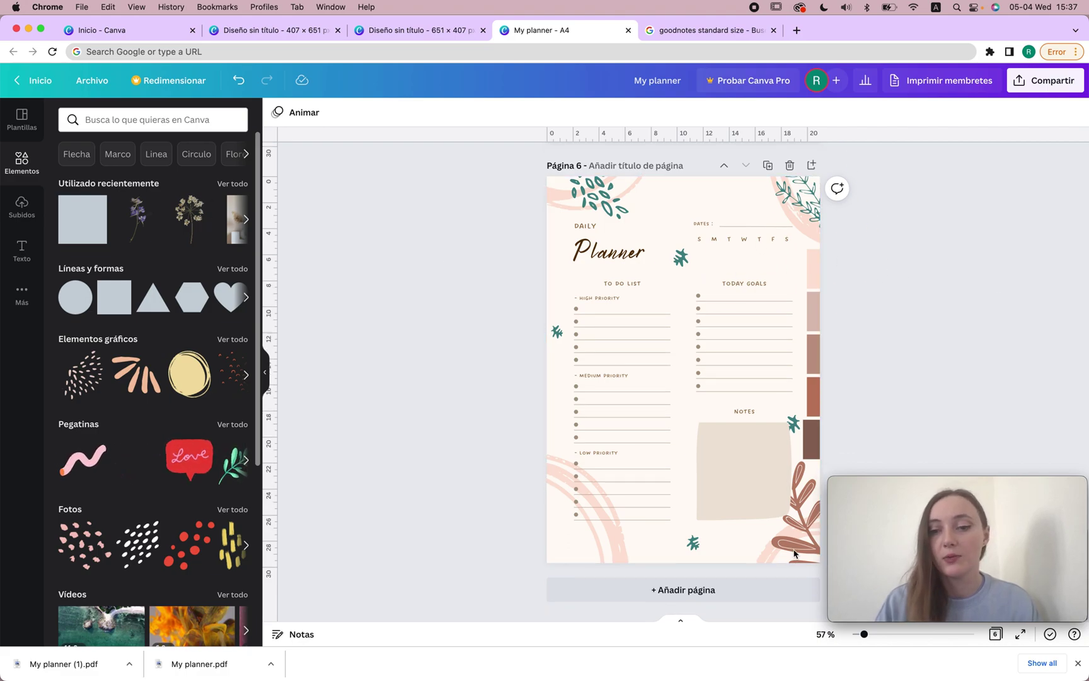
{"action": "left_click", "coordinate": [683, 592]}
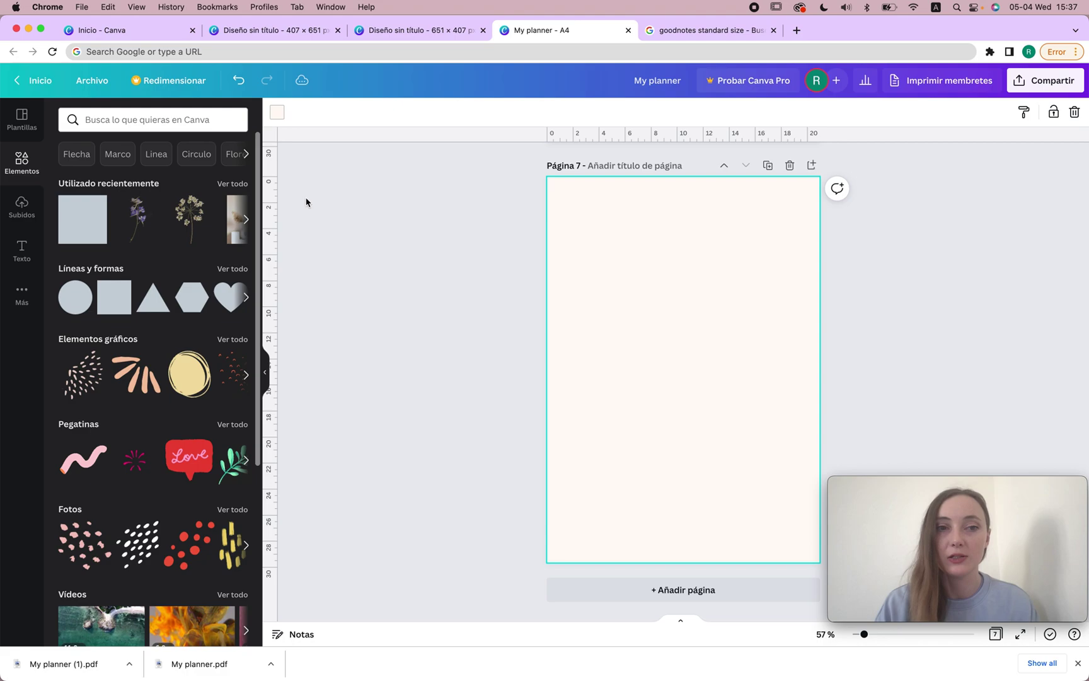
{"action": "left_click", "coordinate": [277, 112]}
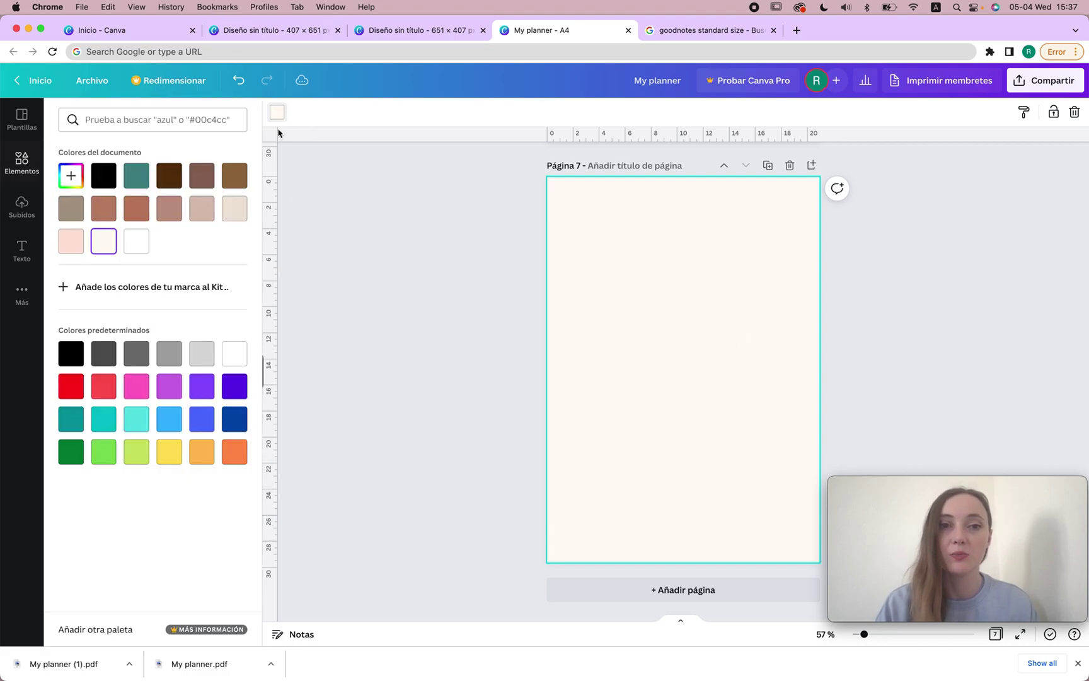
{"action": "left_click", "coordinate": [143, 253]}
{"action": "left_click", "coordinate": [399, 261]}
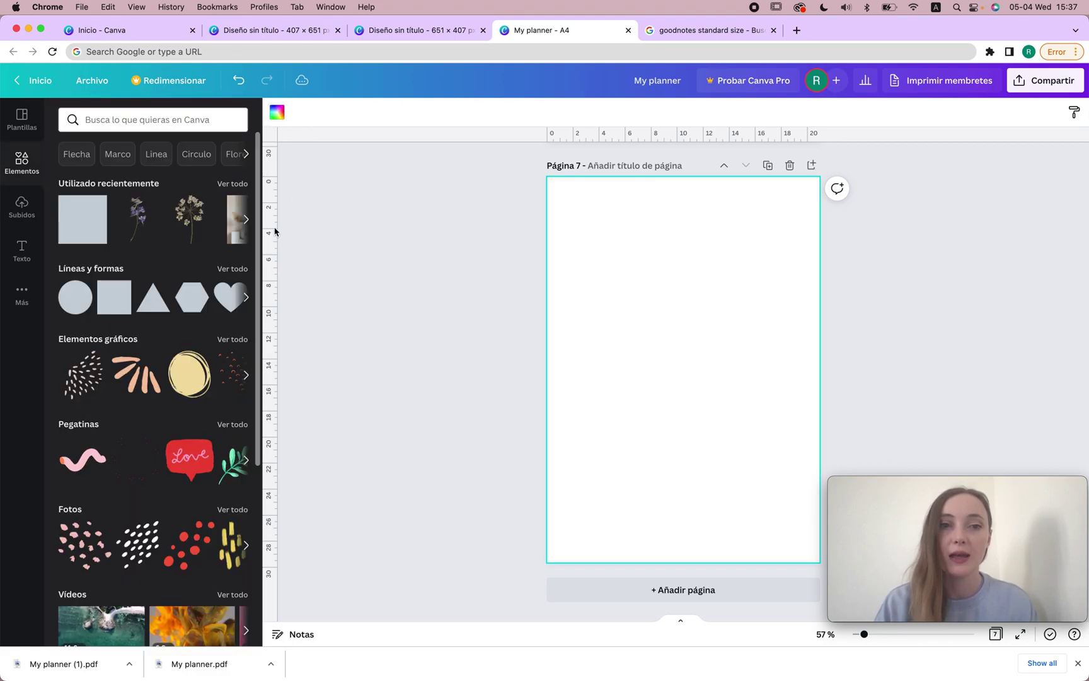
Step: Add the recently used umbel flower at about 4.3 × 7.3 cm near the page's upper right, with the purple dried flower beside it
{"action": "left_click", "coordinate": [177, 224]}
{"action": "left_click_drag", "start_coordinate": [585, 530], "coordinate": [771, 321]}
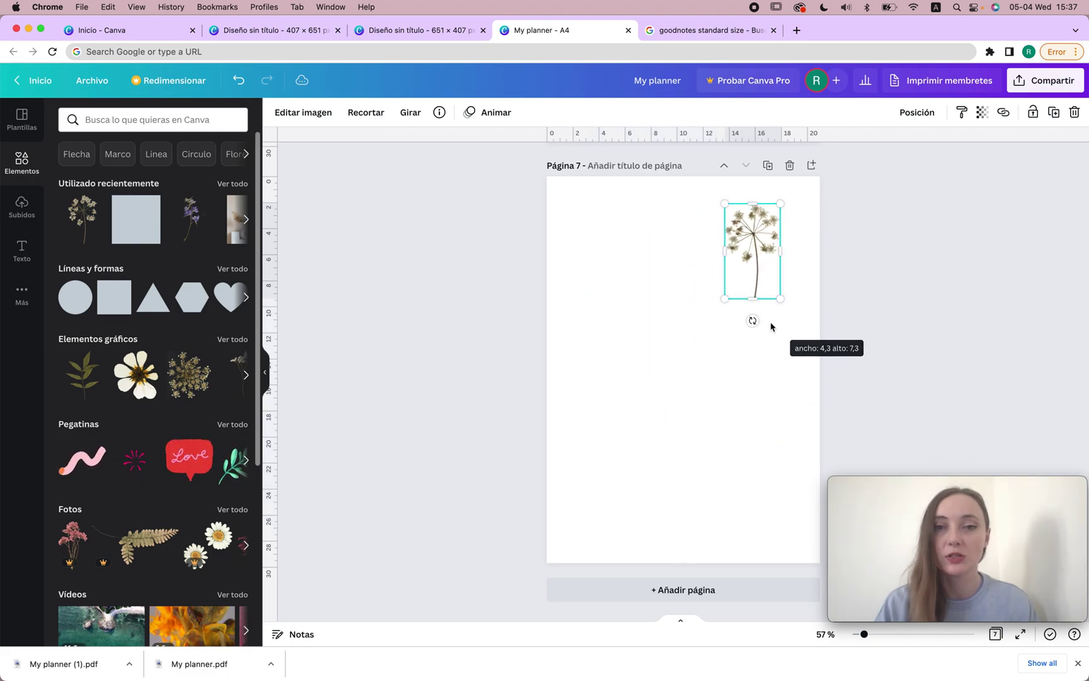
{"action": "left_click", "coordinate": [197, 226]}
{"action": "left_click_drag", "start_coordinate": [787, 537], "coordinate": [656, 326]}
{"action": "left_click_drag", "start_coordinate": [614, 286], "coordinate": [673, 273]}
{"action": "left_click", "coordinate": [239, 184]}
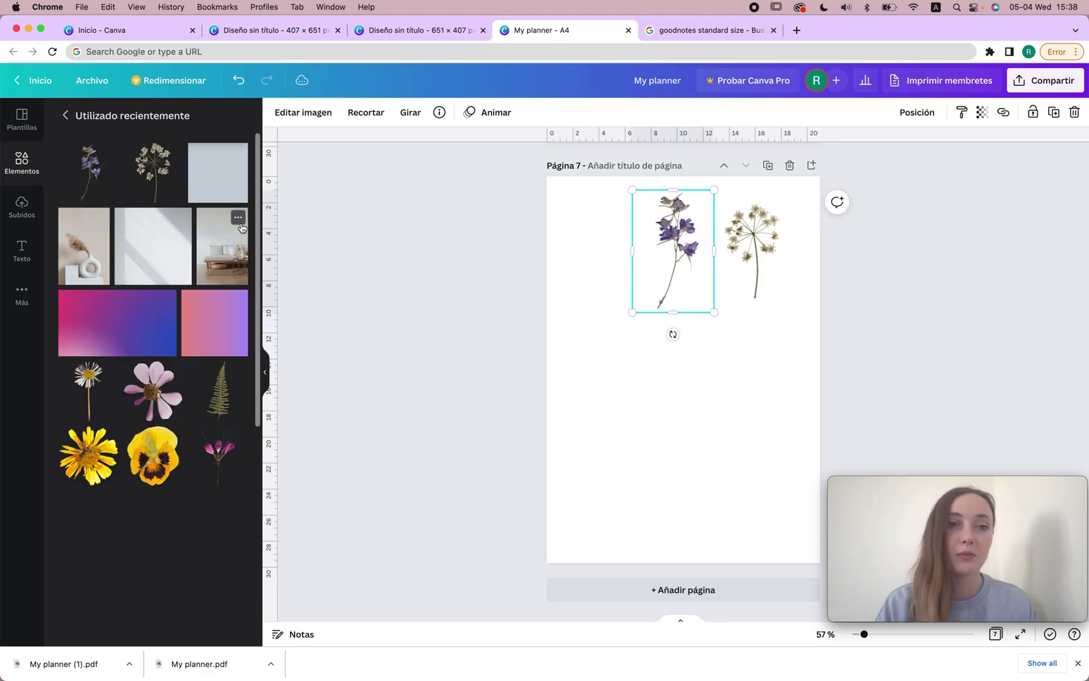
{"action": "left_click", "coordinate": [70, 112]}
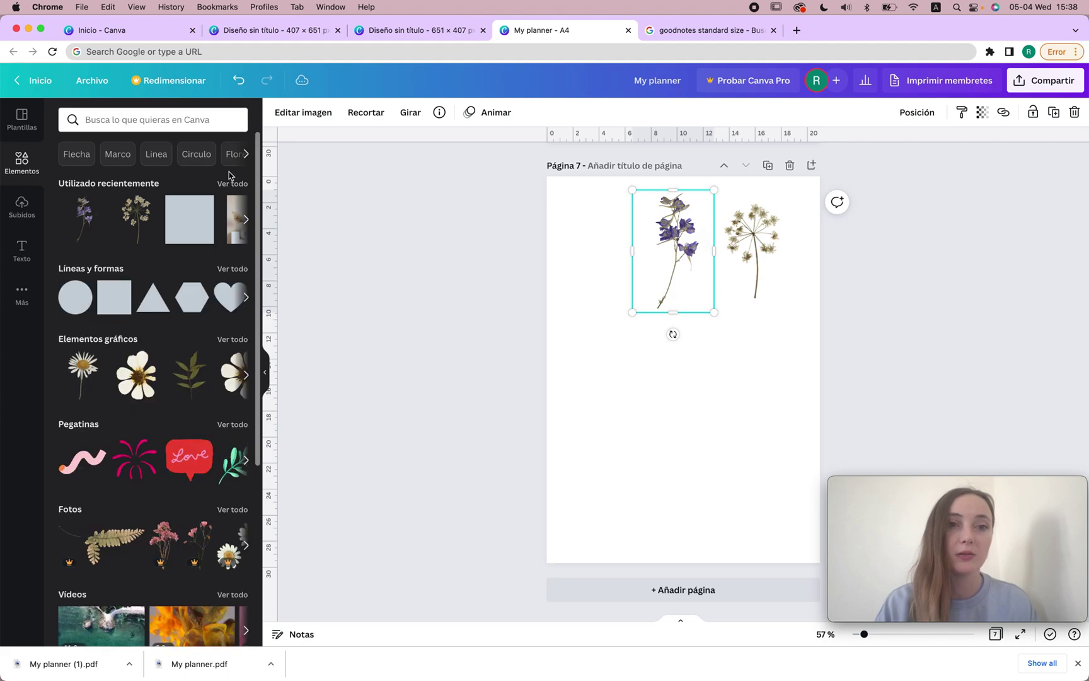
{"action": "left_click", "coordinate": [233, 183]}
{"action": "left_click", "coordinate": [72, 116]}
Step: Search the elements for "dried flower" and place the round umbel blossom, scaled down, at the left middle of page 7
{"action": "left_click", "coordinate": [135, 119]}
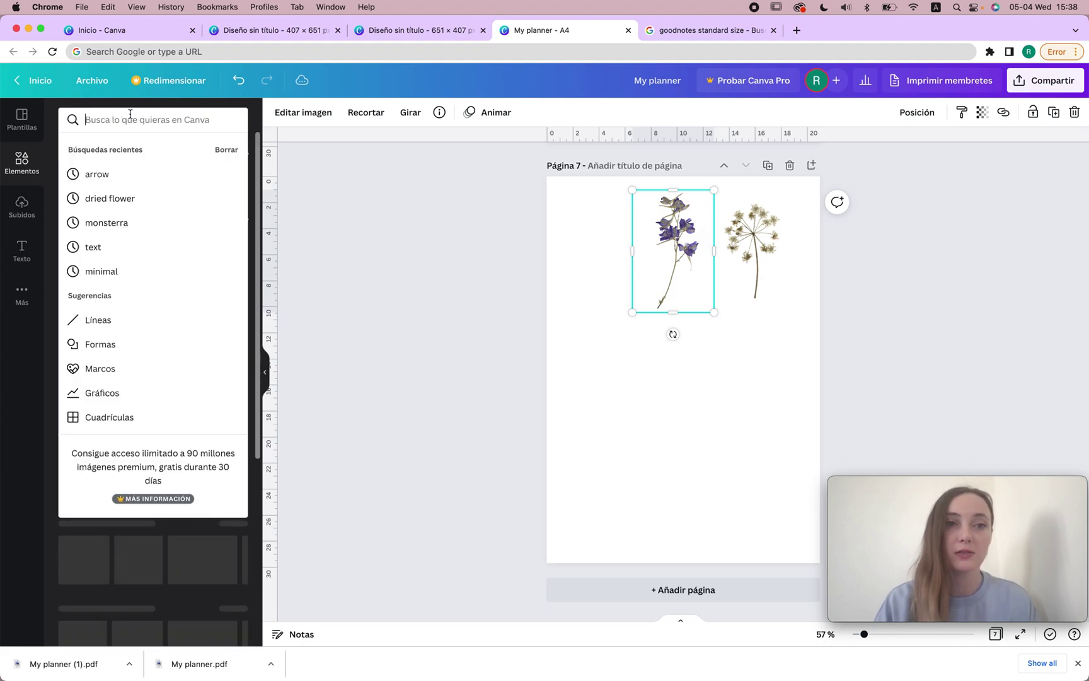
{"action": "type", "text": "dried flo"}
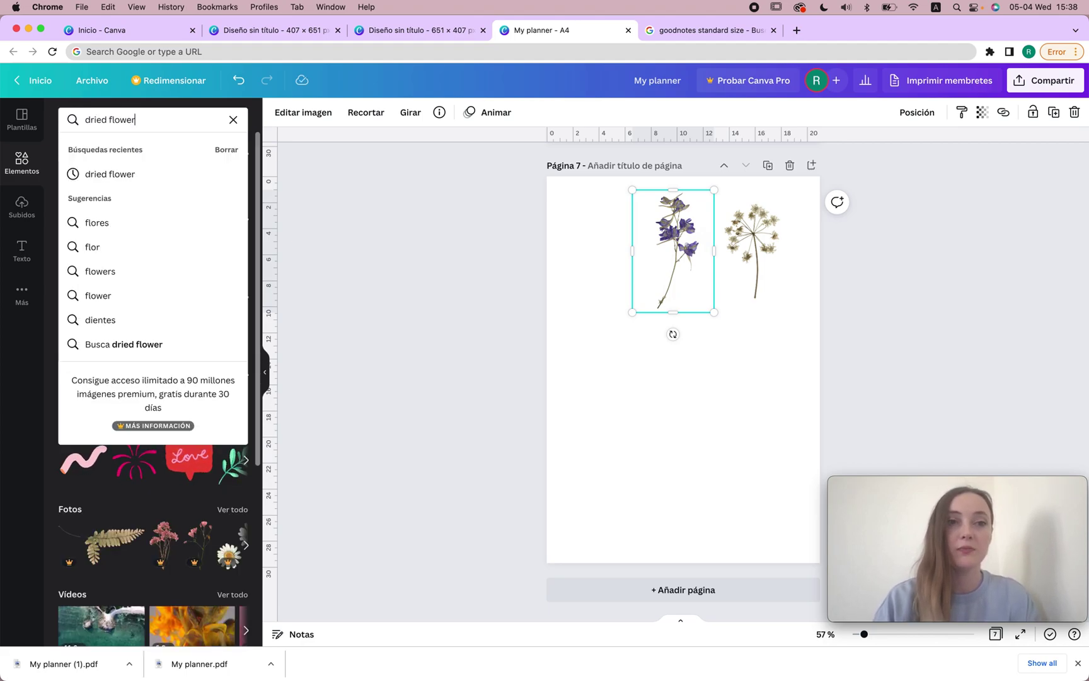
{"action": "type", "text": "wer"}
{"action": "key", "text": "Return"}
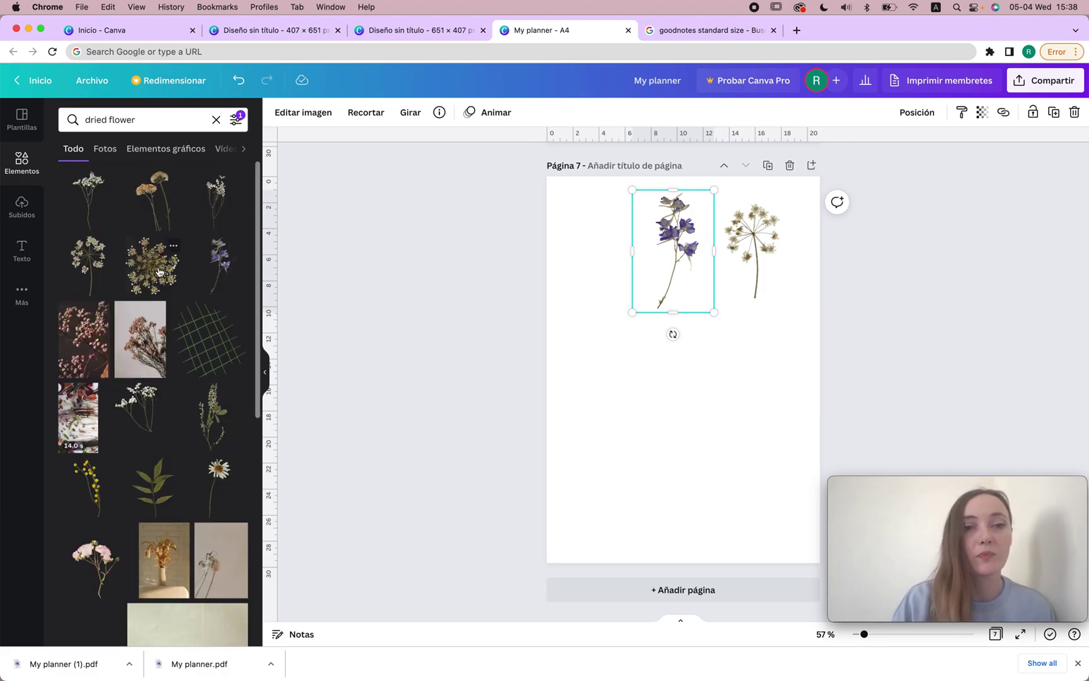
{"action": "left_click", "coordinate": [159, 272]}
{"action": "left_click_drag", "start_coordinate": [777, 474], "coordinate": [605, 385]}
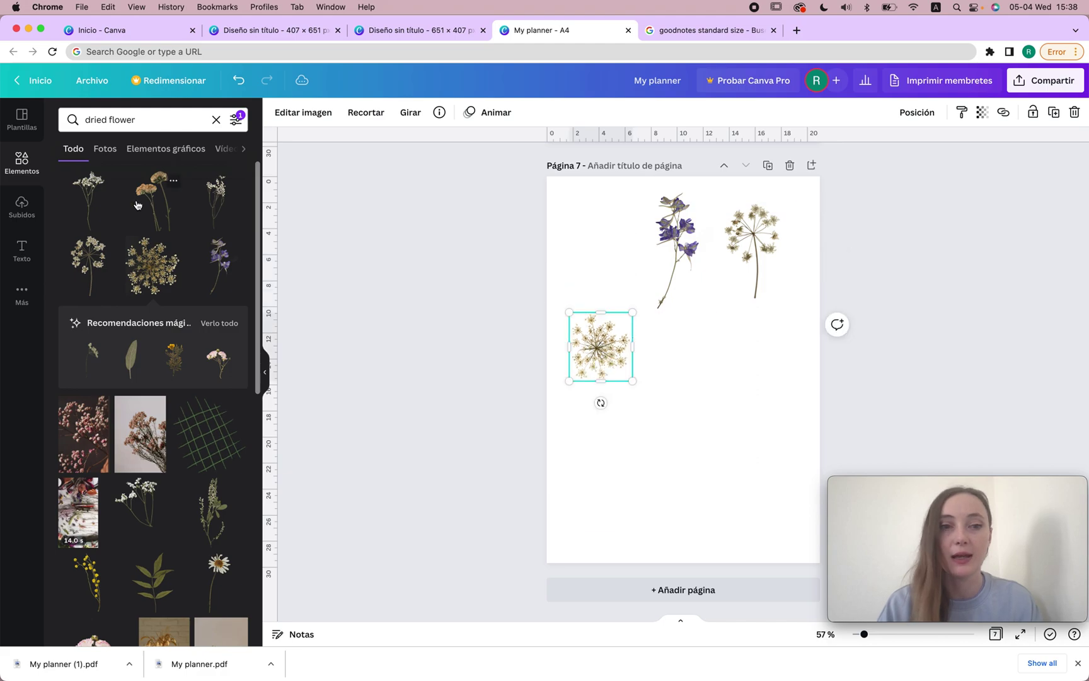
Step: Add the yellow-flowered dried plant from the magic recommendations, scaled down, at the lower left of page 7
{"action": "left_click", "coordinate": [185, 348]}
{"action": "left_click", "coordinate": [168, 370]}
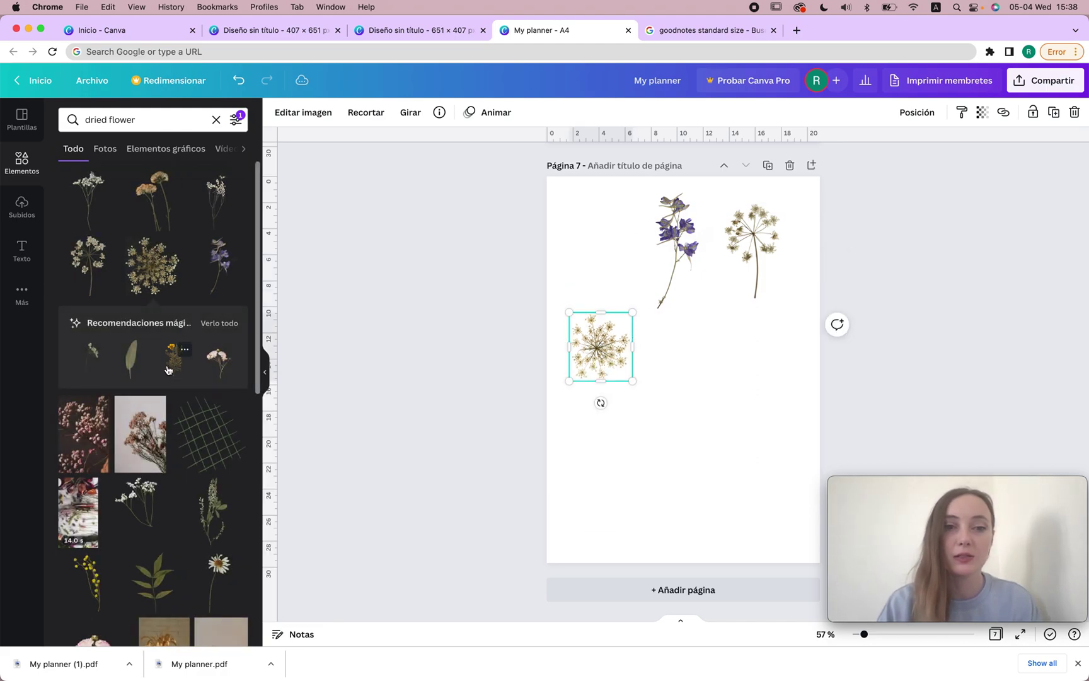
{"action": "left_click", "coordinate": [170, 370]}
{"action": "left_click_drag", "start_coordinate": [795, 209], "coordinate": [685, 449]}
Step: Search the elements for "minimal art"
{"action": "double_click", "coordinate": [94, 119]}
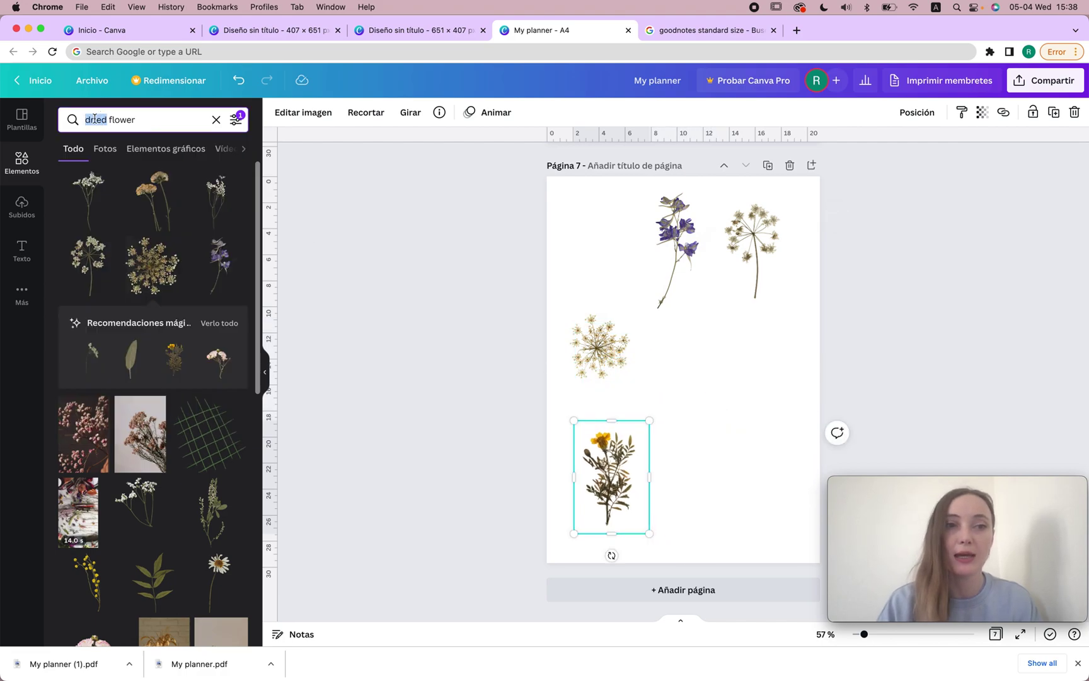
{"action": "triple_click", "coordinate": [94, 119]}
{"action": "type", "text": "minimal art"}
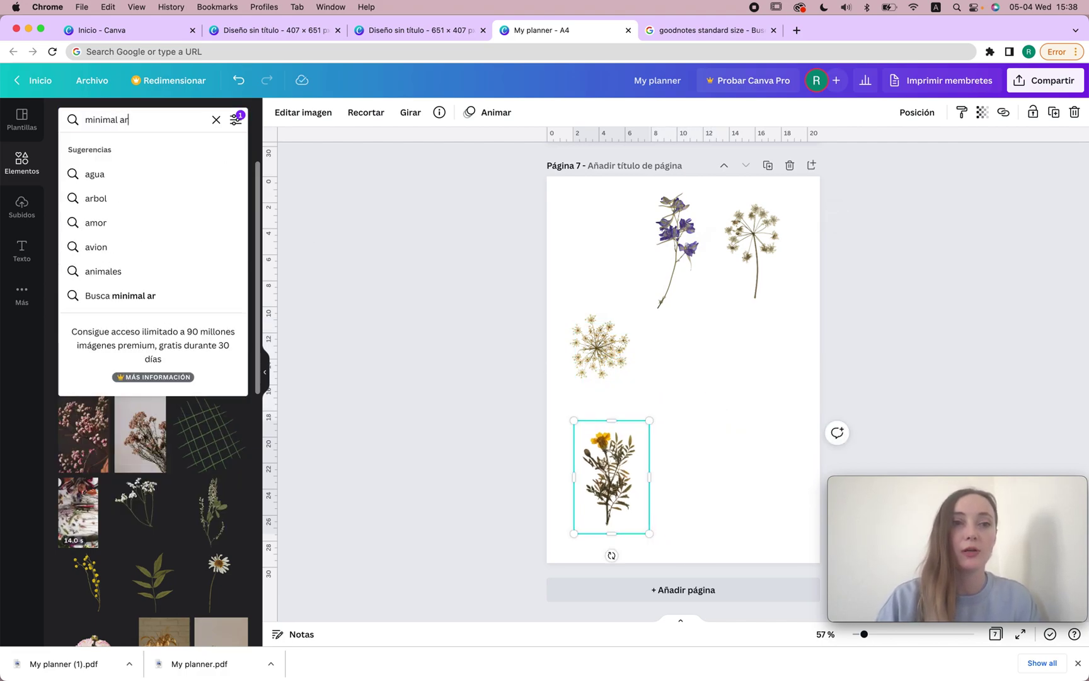
{"action": "key", "text": "Return"}
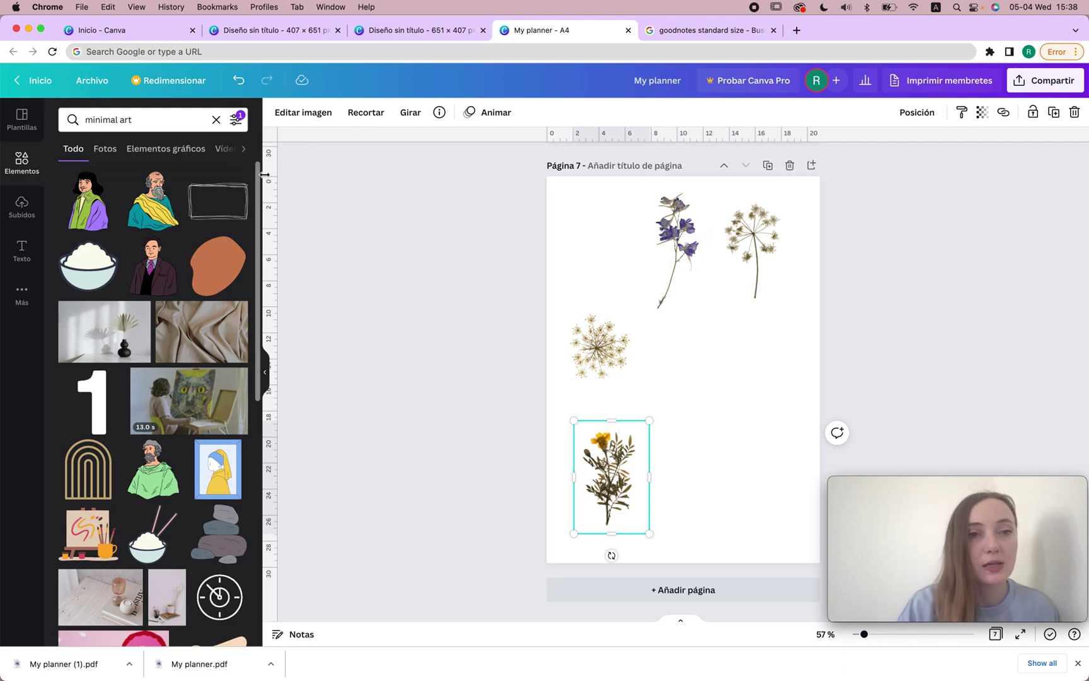
Step: Search the elements for "line art" and place the reaching hands at page 7's right middle and the flower-crowned woman at its lower right
{"action": "left_click", "coordinate": [107, 119]}
{"action": "triple_click", "coordinate": [107, 119]}
{"action": "type", "text": "line art"}
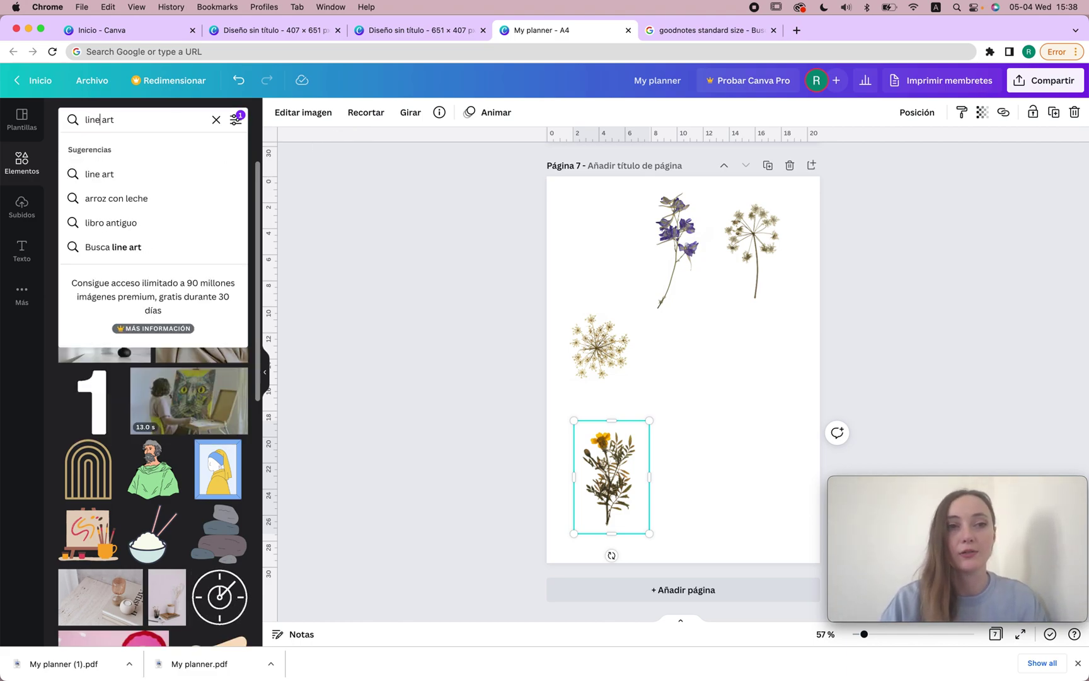
{"action": "key", "text": "Return"}
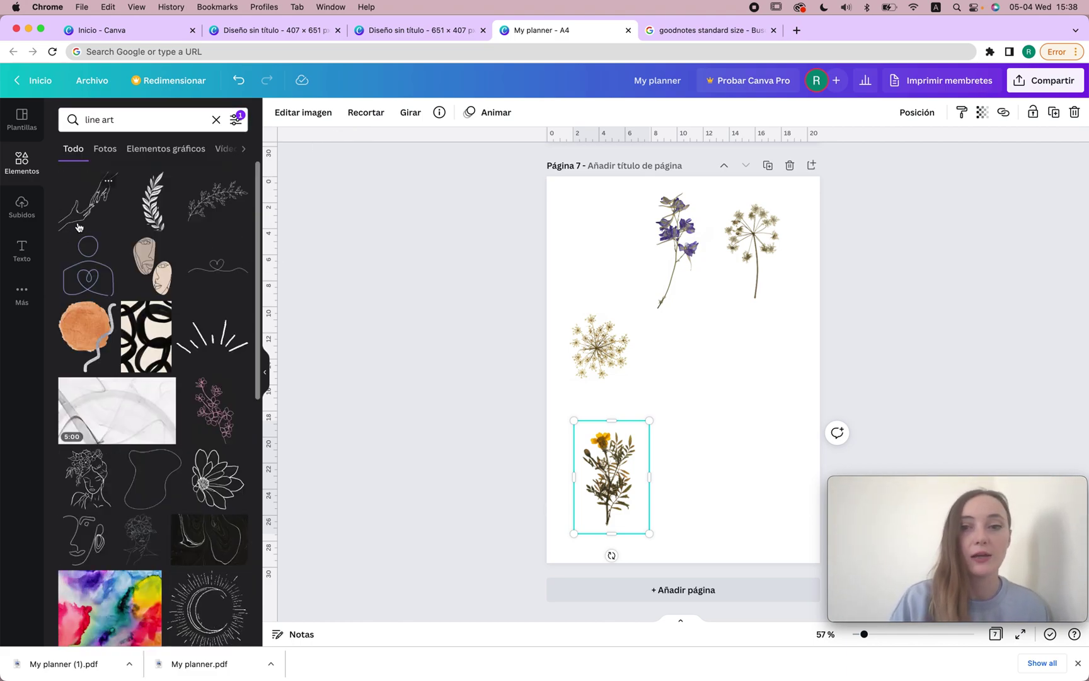
{"action": "left_click", "coordinate": [78, 227]}
{"action": "left_click_drag", "start_coordinate": [679, 370], "coordinate": [715, 367]}
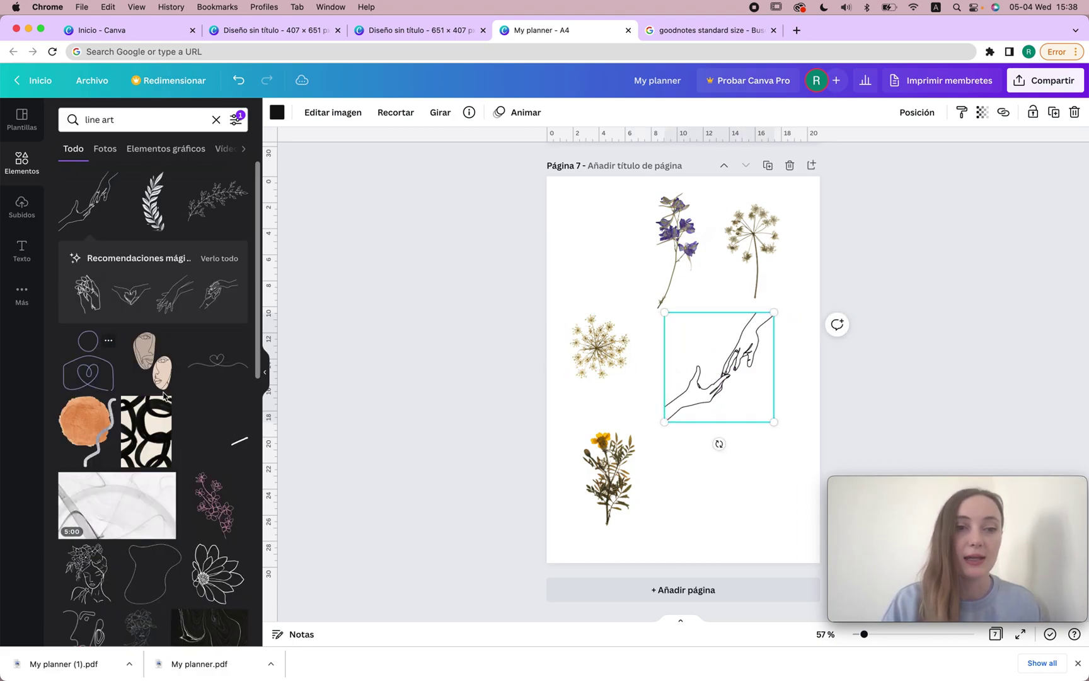
{"action": "left_click", "coordinate": [81, 594]}
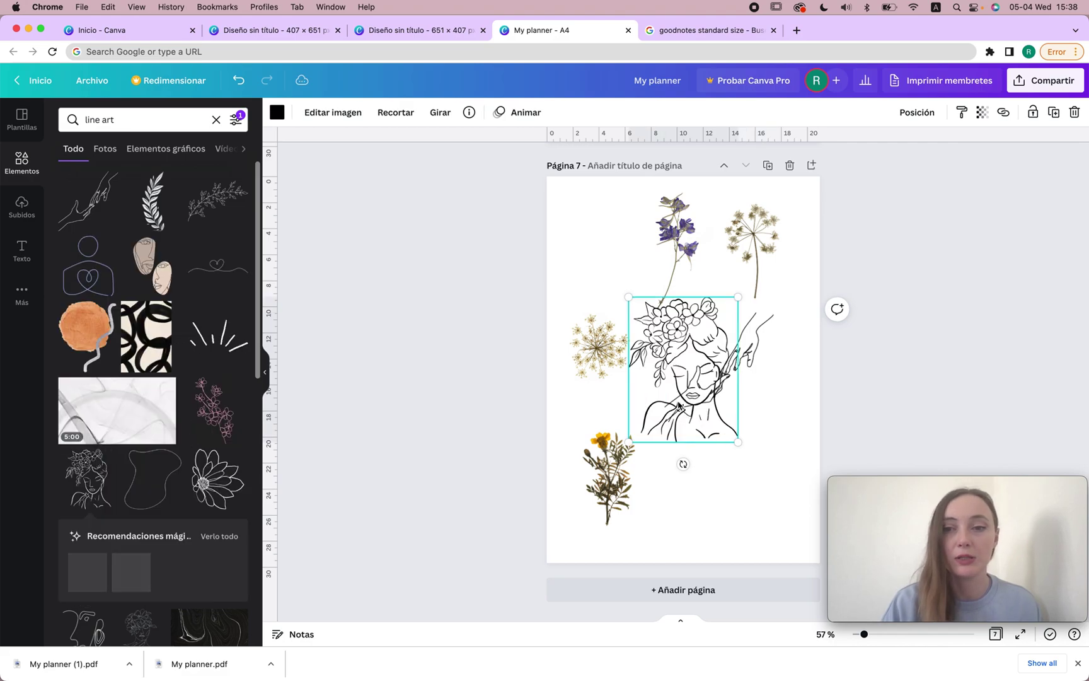
{"action": "left_click_drag", "start_coordinate": [673, 346], "coordinate": [758, 457]}
Step: Search the elements for "washi tape" and place the torn grey tape, scaled down, at the upper left of page 7
{"action": "left_click", "coordinate": [144, 120]}
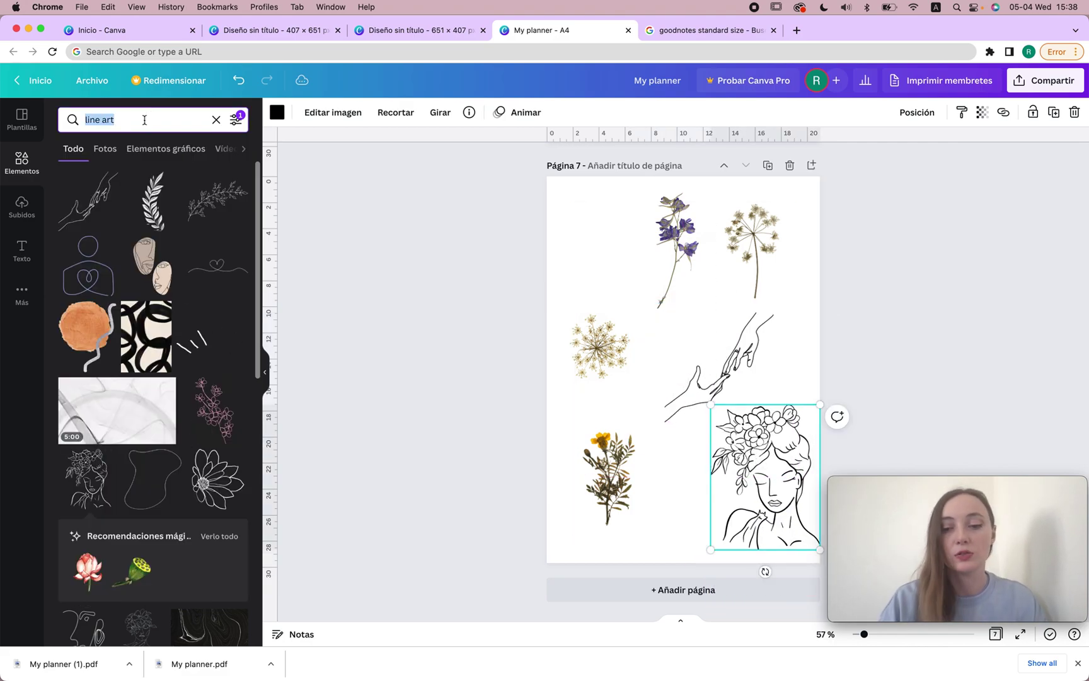
{"action": "type", "text": "washi tape"}
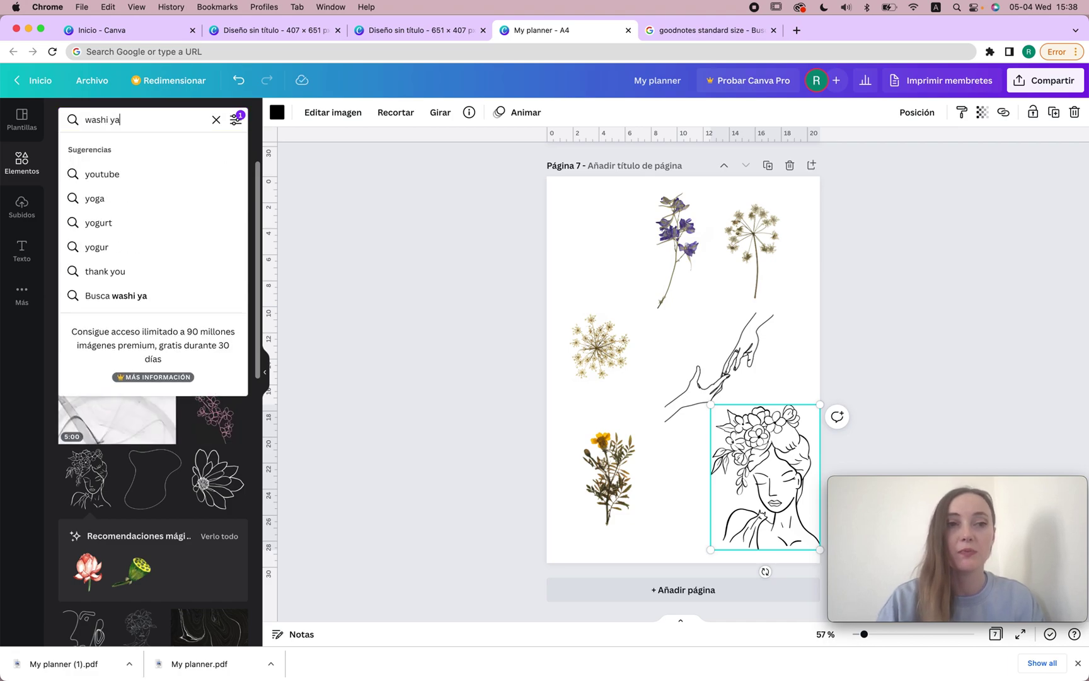
{"action": "key", "text": "Return"}
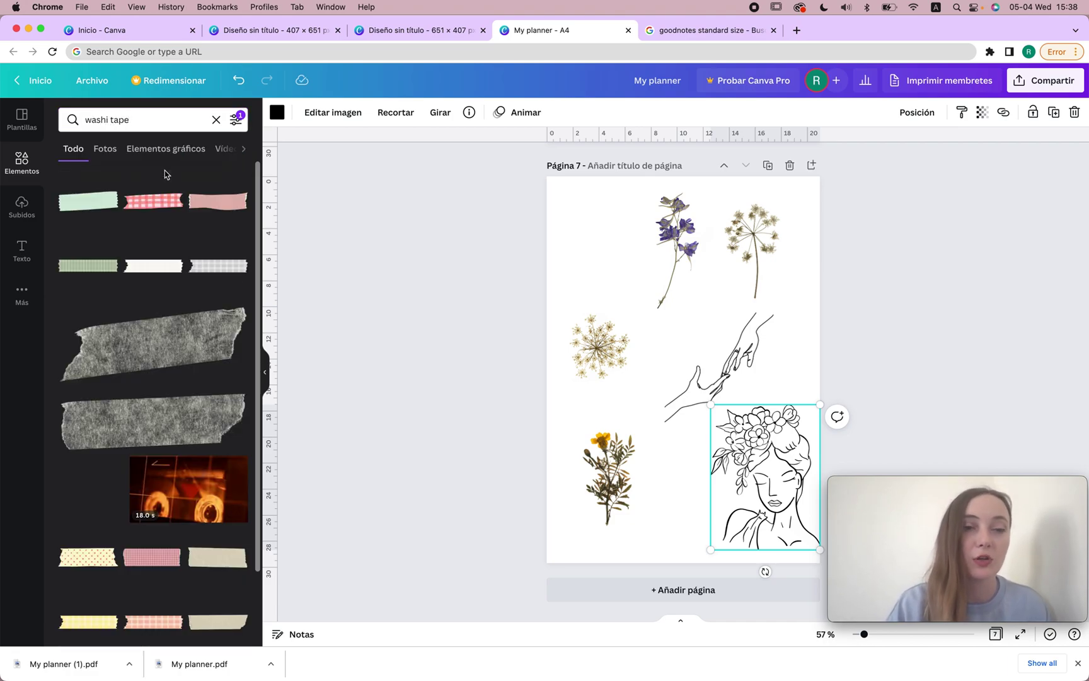
{"action": "left_click", "coordinate": [213, 322]}
{"action": "left_click_drag", "start_coordinate": [779, 413], "coordinate": [590, 214]}
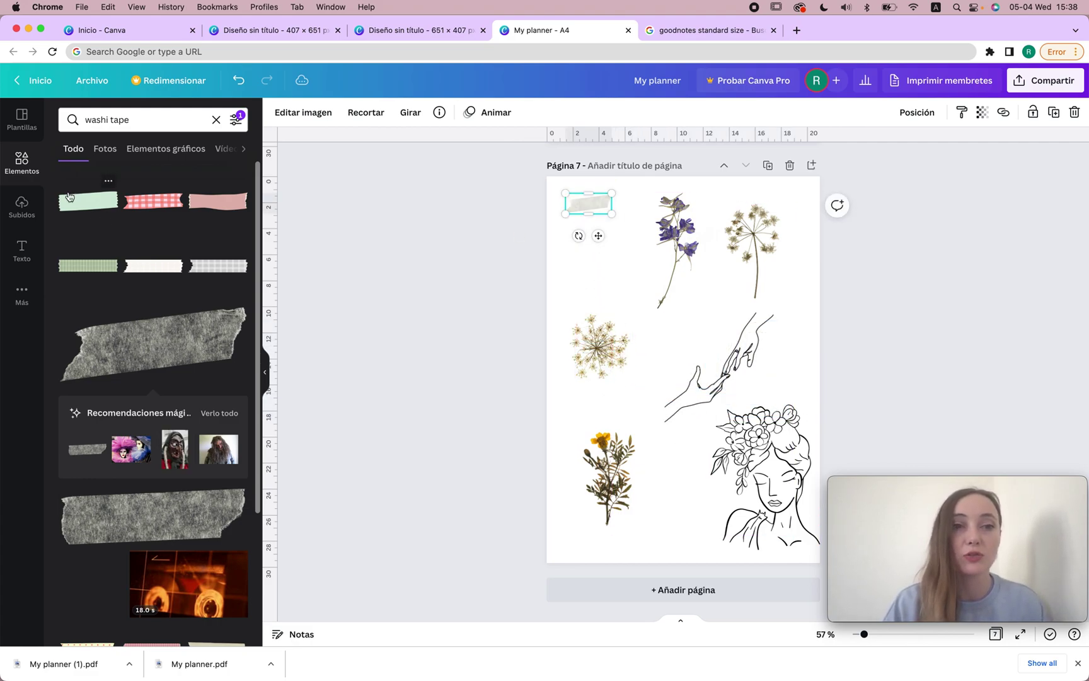
Step: Add the plain pink tape and the cream tape with orange motifs, scaled down, below the grey tape, and rename the design as stickers
{"action": "left_click", "coordinate": [218, 208]}
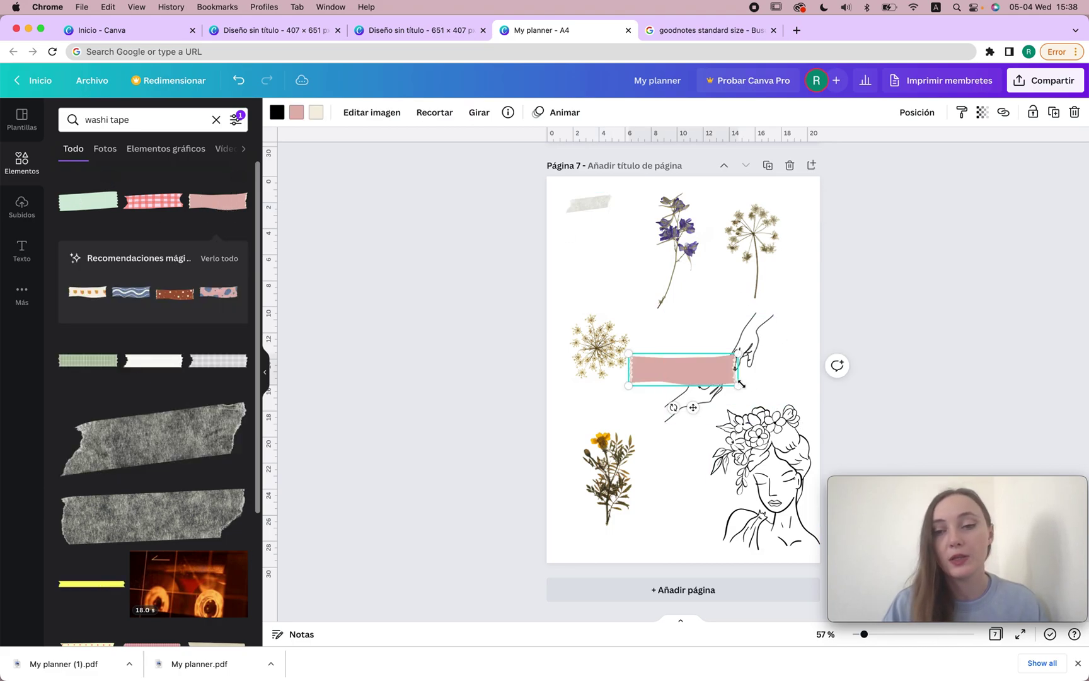
{"action": "left_click_drag", "start_coordinate": [729, 381], "coordinate": [698, 374]}
{"action": "left_click_drag", "start_coordinate": [646, 270], "coordinate": [598, 242]}
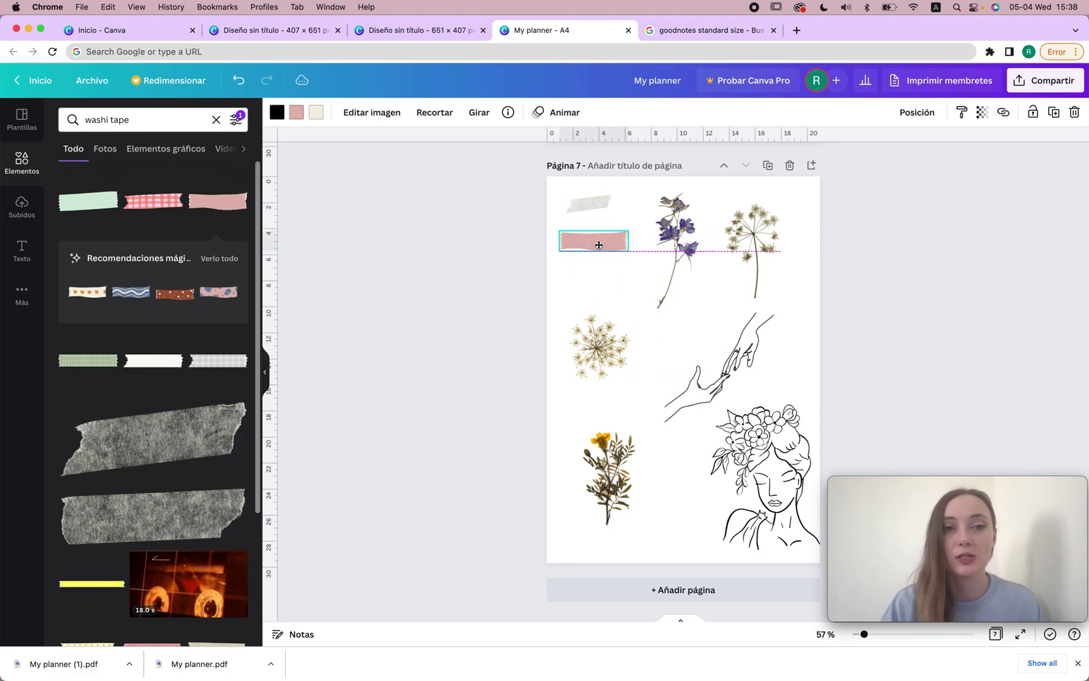
{"action": "left_click", "coordinate": [89, 294]}
{"action": "left_click_drag", "start_coordinate": [726, 391], "coordinate": [603, 285]}
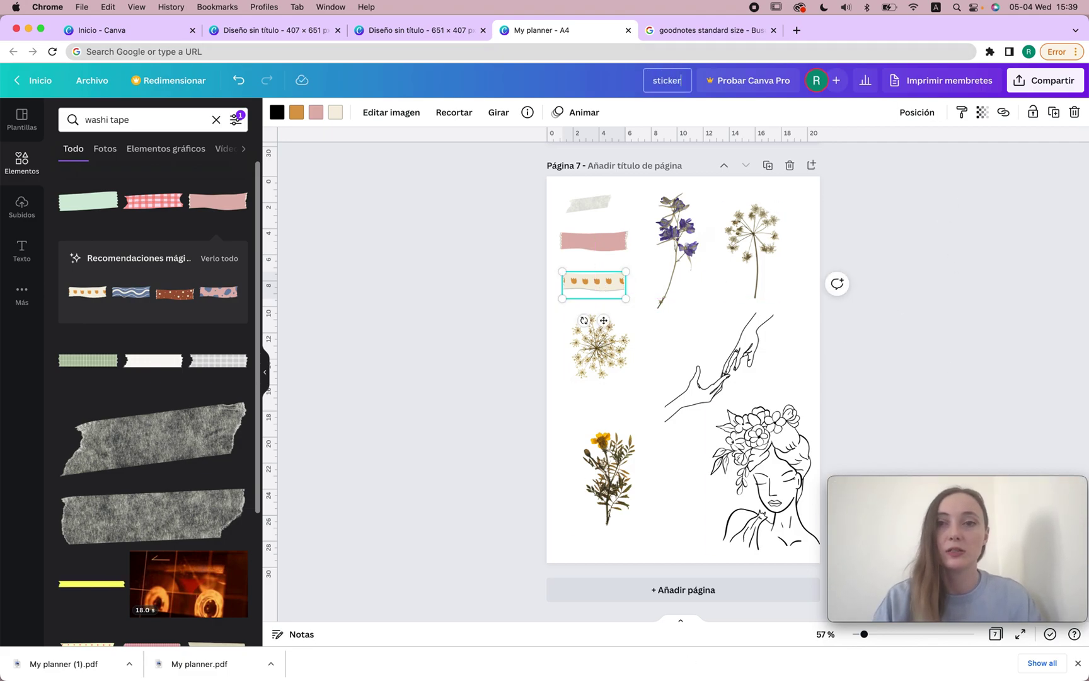
{"action": "left_click", "coordinate": [1030, 80]}
{"action": "left_click", "coordinate": [899, 375]}
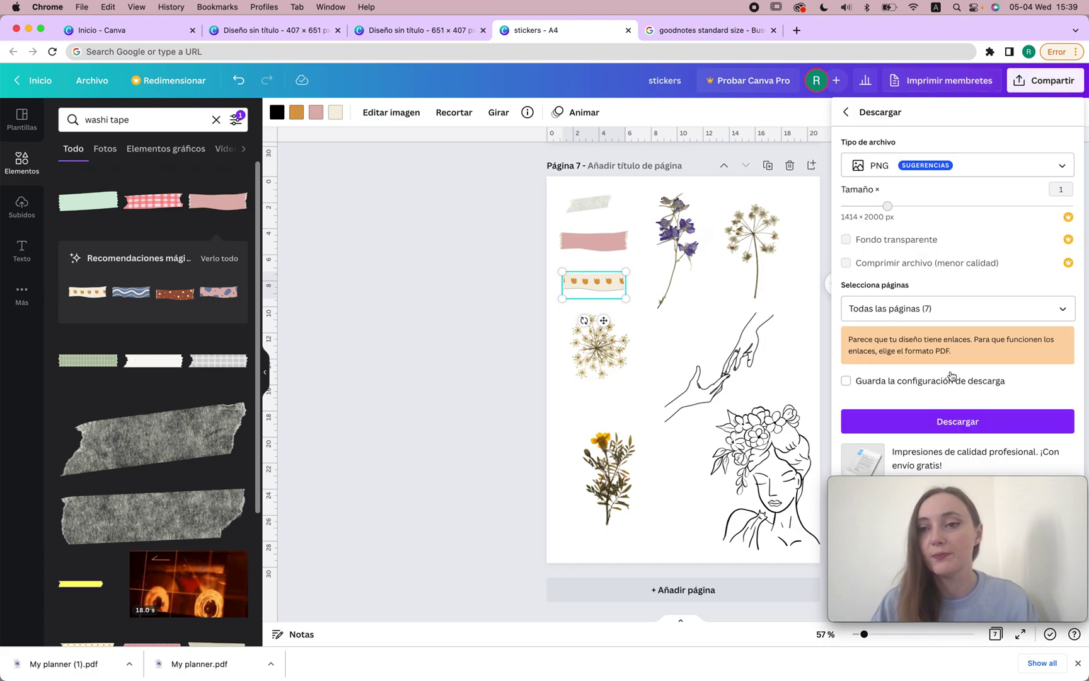
{"action": "left_click", "coordinate": [1028, 309]}
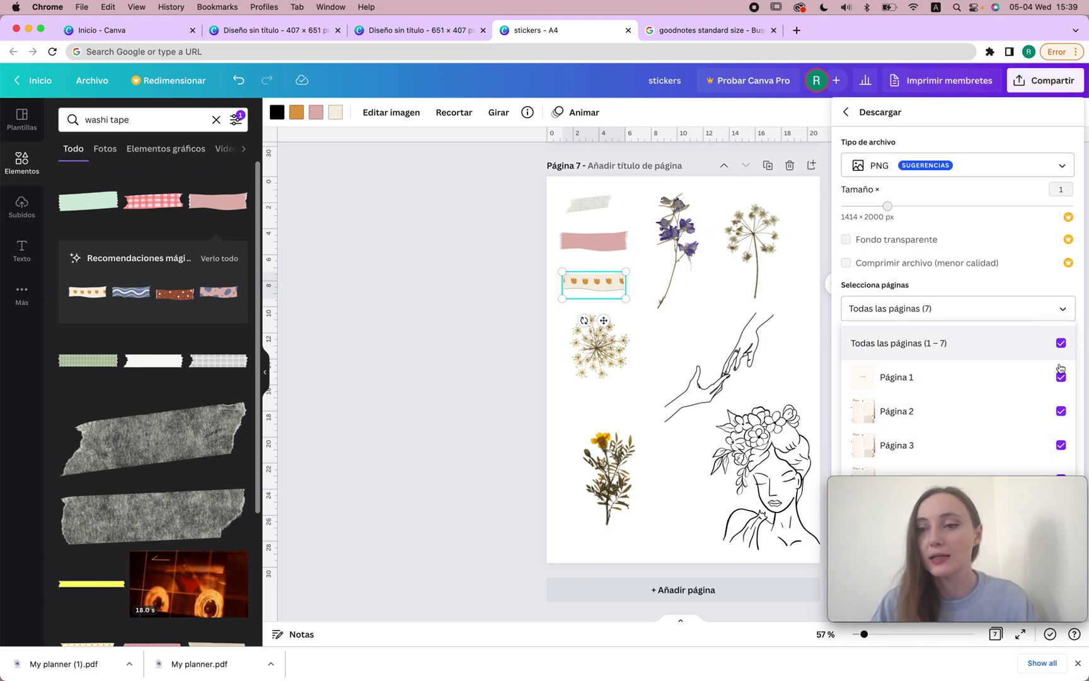
{"action": "left_click", "coordinate": [1061, 344]}
{"action": "scroll", "coordinate": [962, 422], "scroll_direction": "down", "scroll_amount": 3}
{"action": "left_click", "coordinate": [911, 451]}
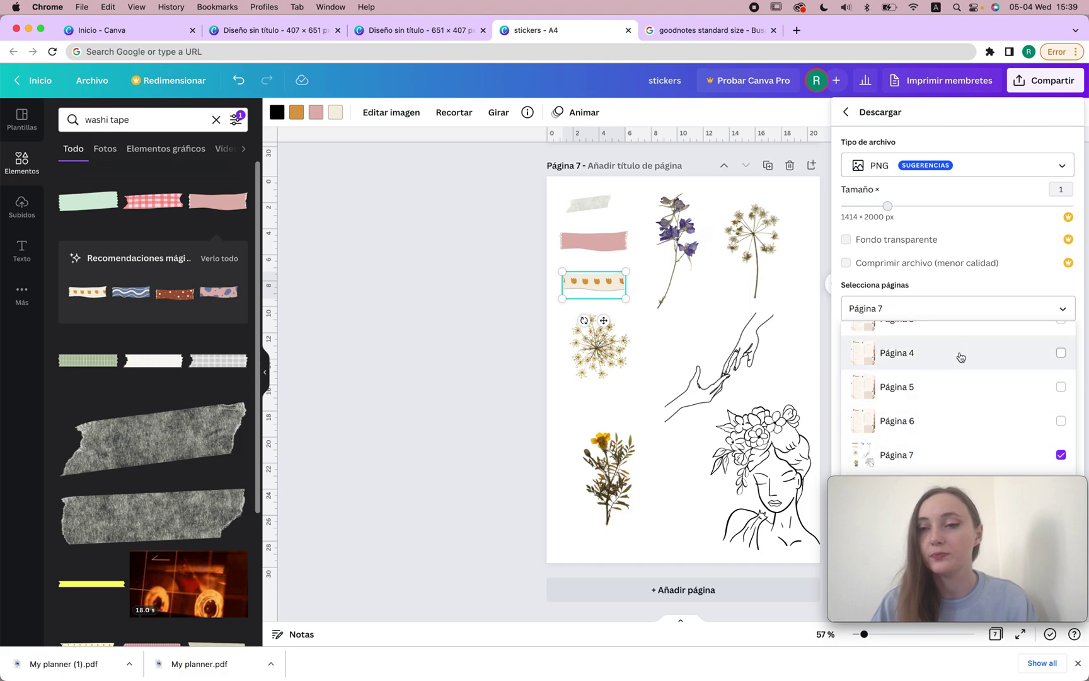
{"action": "key", "text": "Escape"}
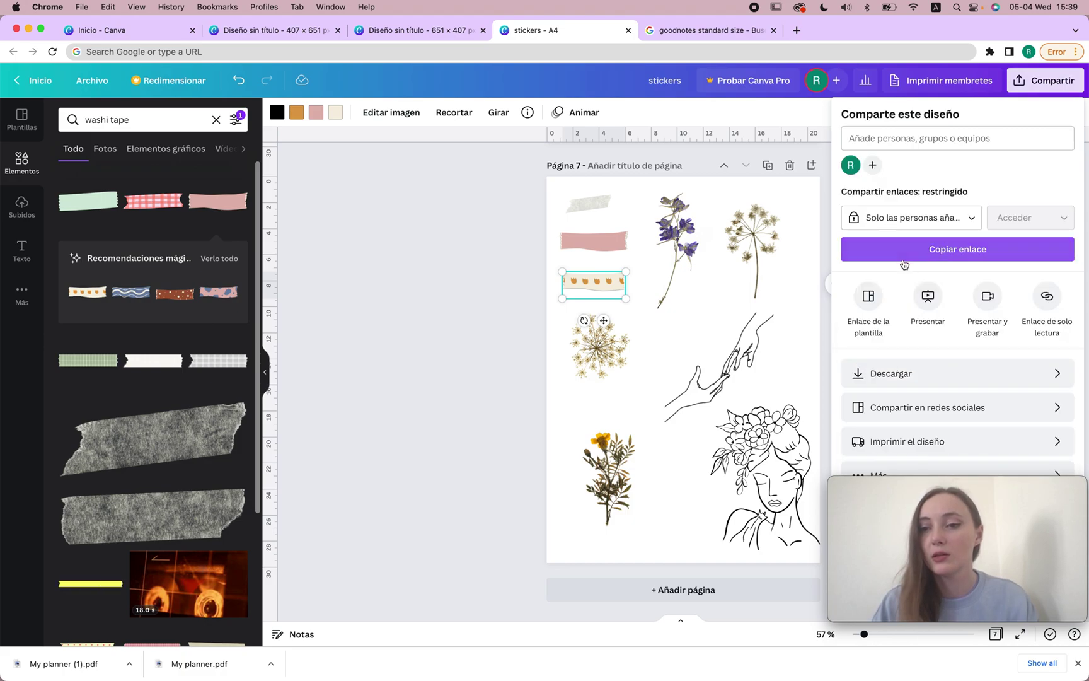
Step: Download only page 7 of the design as a PNG file
{"action": "left_click", "coordinate": [963, 377]}
{"action": "left_click", "coordinate": [1062, 309]}
{"action": "left_click", "coordinate": [1060, 309]}
{"action": "left_click", "coordinate": [1060, 309]}
{"action": "left_click", "coordinate": [1061, 342]}
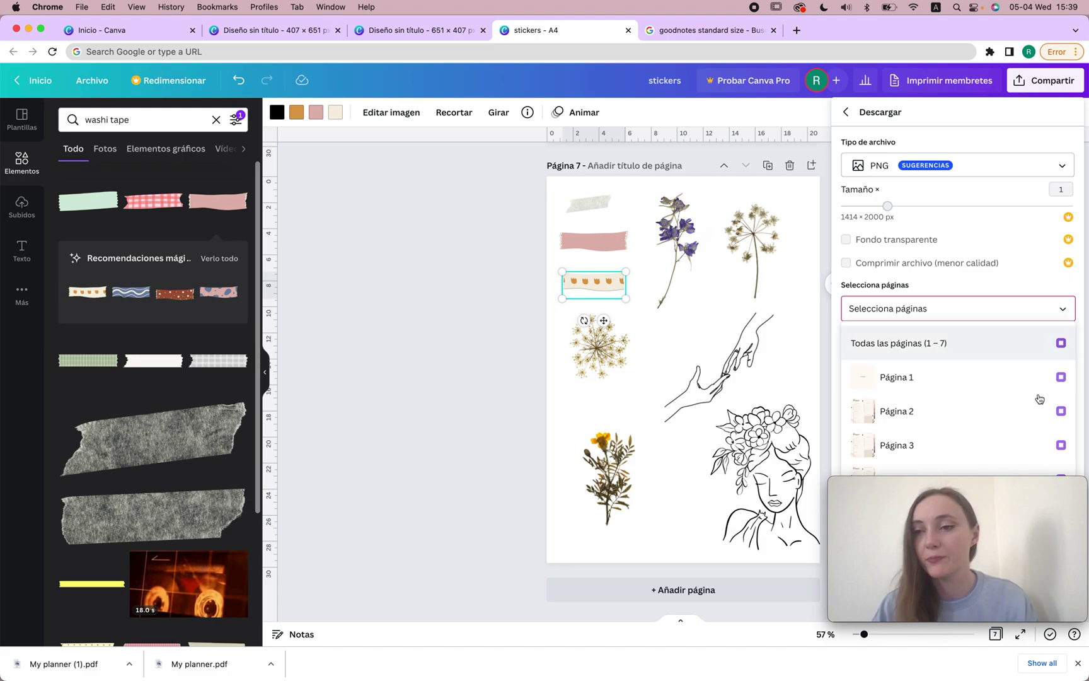
{"action": "scroll", "coordinate": [1039, 398], "scroll_direction": "down", "scroll_amount": 3}
{"action": "left_click", "coordinate": [974, 455]}
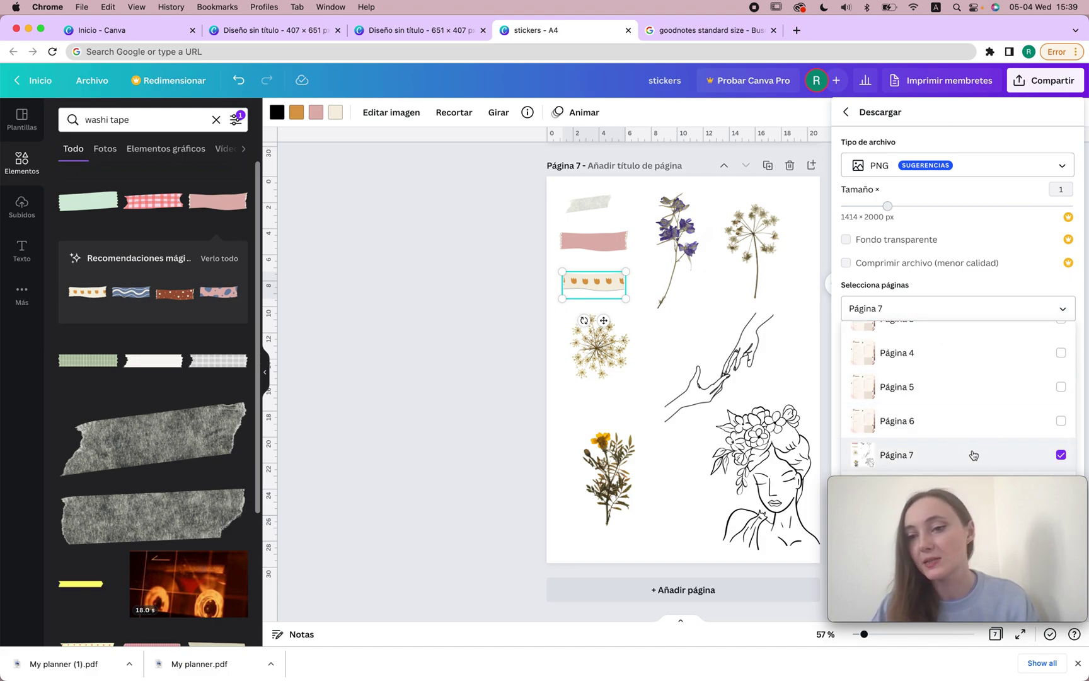
{"action": "left_click", "coordinate": [1059, 311]}
{"action": "left_click", "coordinate": [966, 421]}
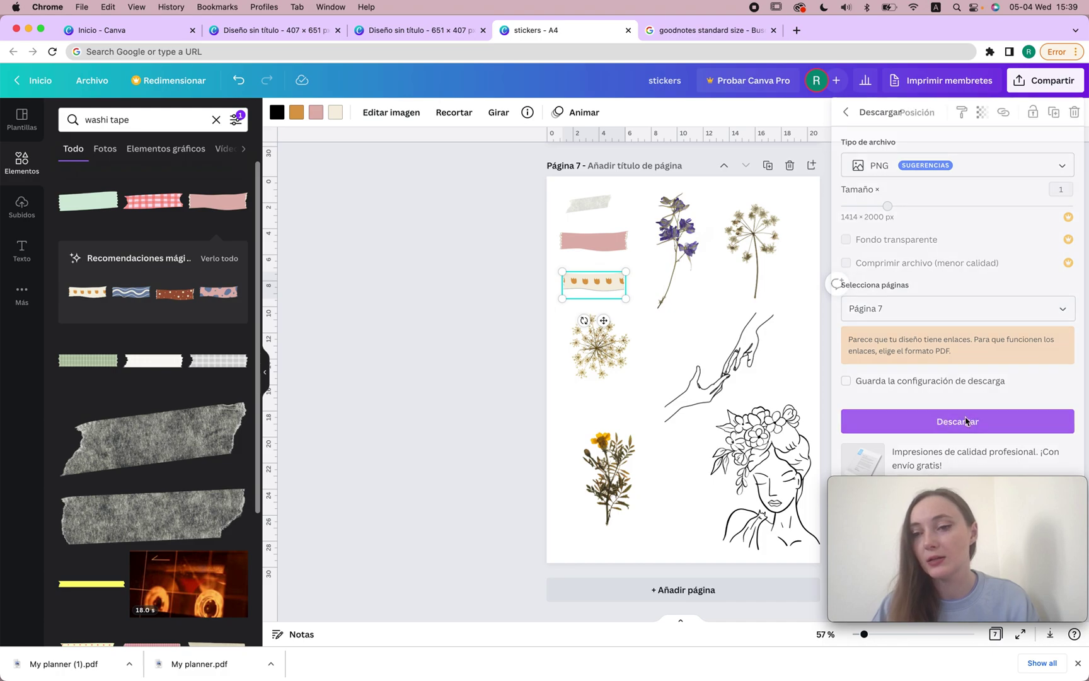
Step: Search the web for "background remover" in a new browser tab and open the remove.bg site
{"action": "left_click", "coordinate": [797, 30]}
{"action": "type", "text": "background rev"}
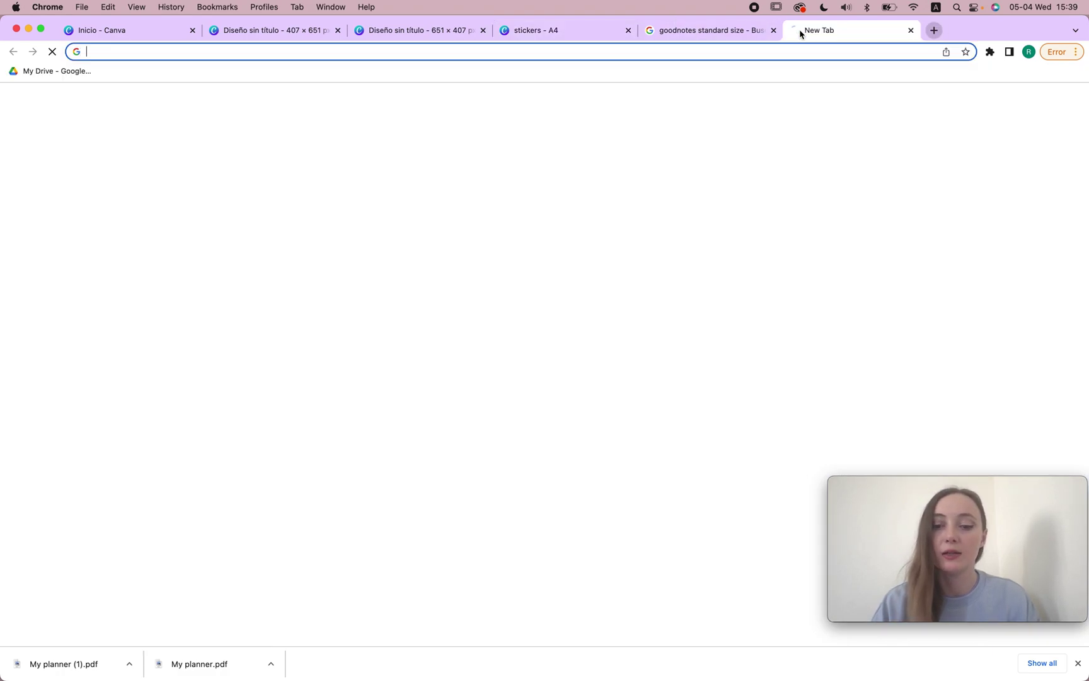
{"action": "type", "text": "over"}
{"action": "key", "text": "Return"}
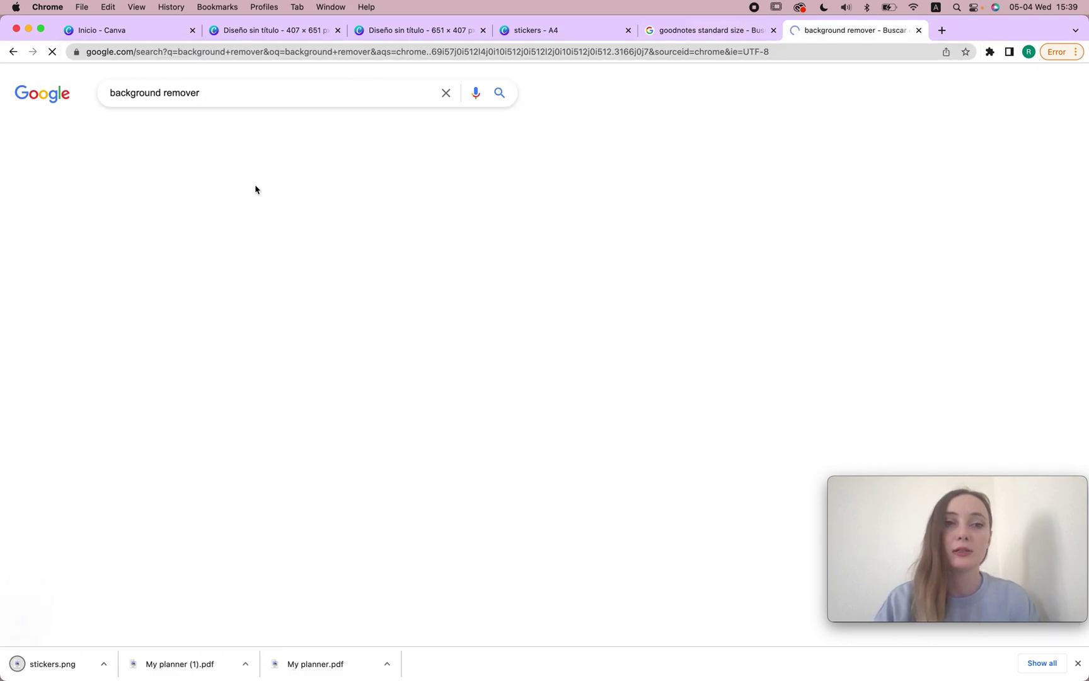
{"action": "left_click", "coordinate": [255, 243]}
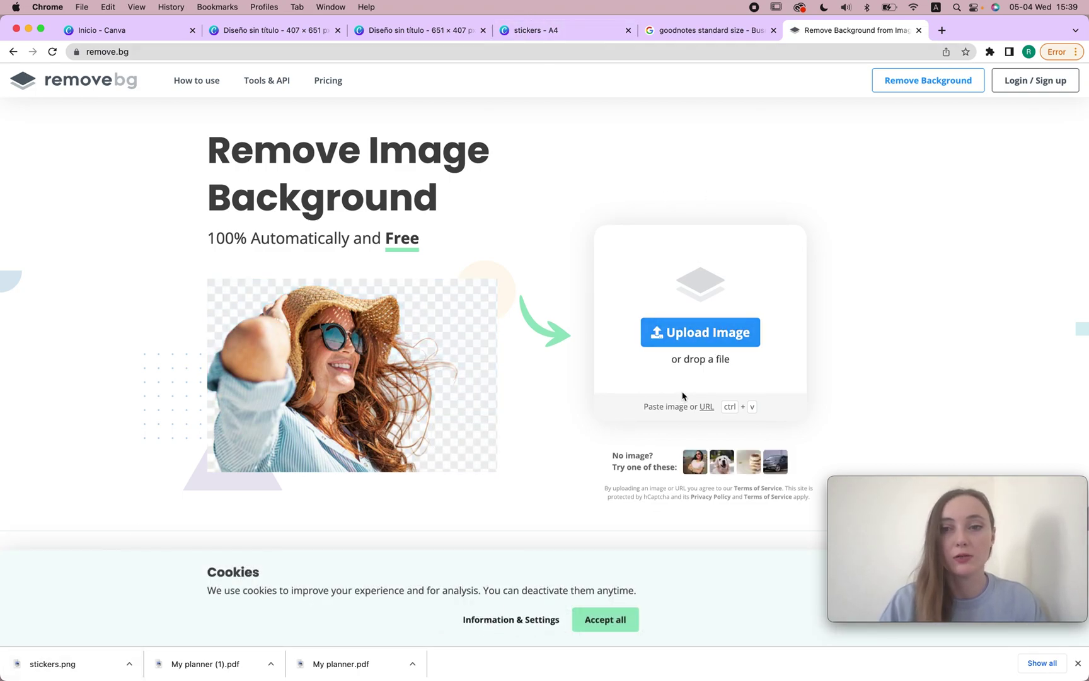
Step: Upload the downloaded stickers.png to remove.bg and download the background-free image at preview size
{"action": "left_click_drag", "start_coordinate": [106, 654], "coordinate": [641, 338]}
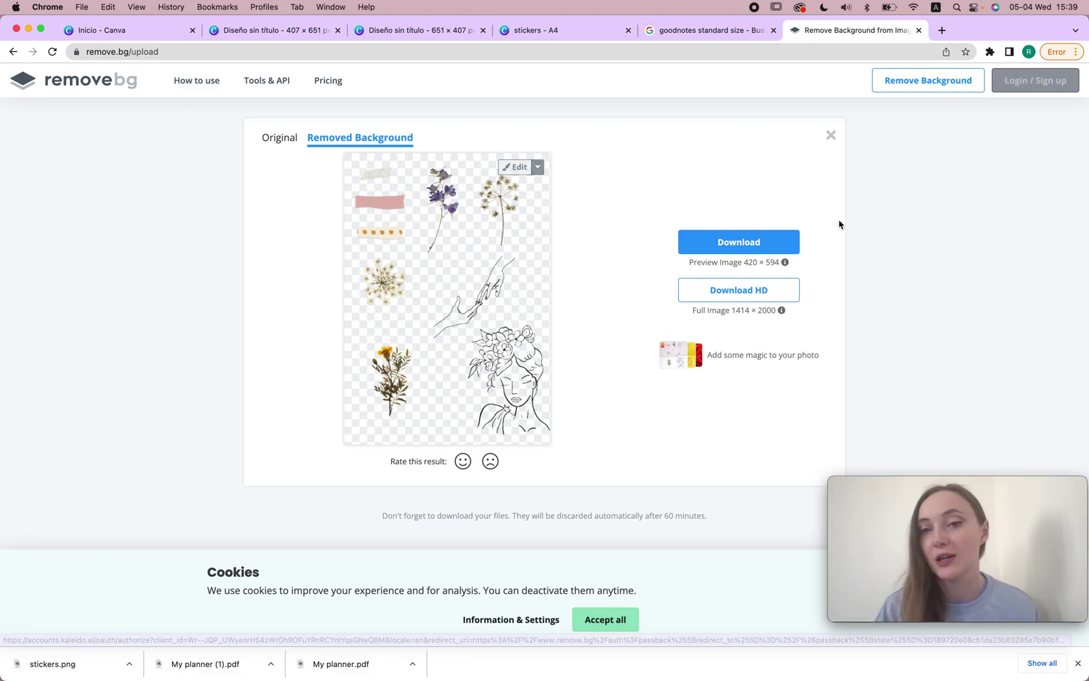
{"action": "left_click", "coordinate": [725, 245]}
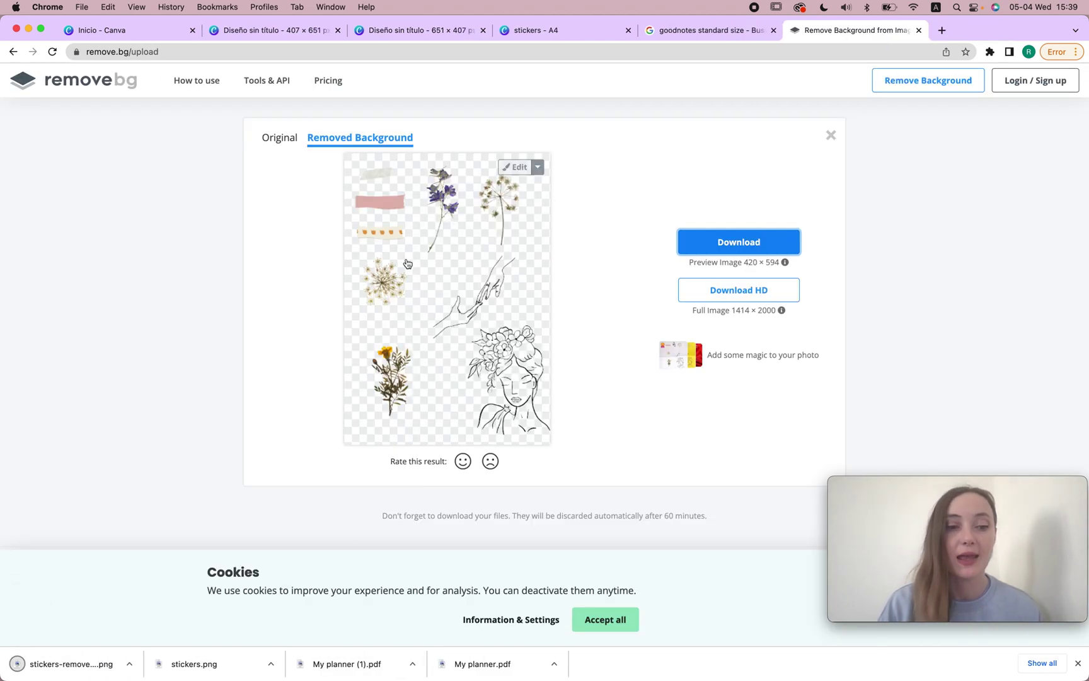
Step: Switch to GoodNotes, turn on editing for the planner, and give the image tool access to all photos
{"action": "mouse_move", "coordinate": [801, 658]}
{"action": "left_click", "coordinate": [842, 656]}
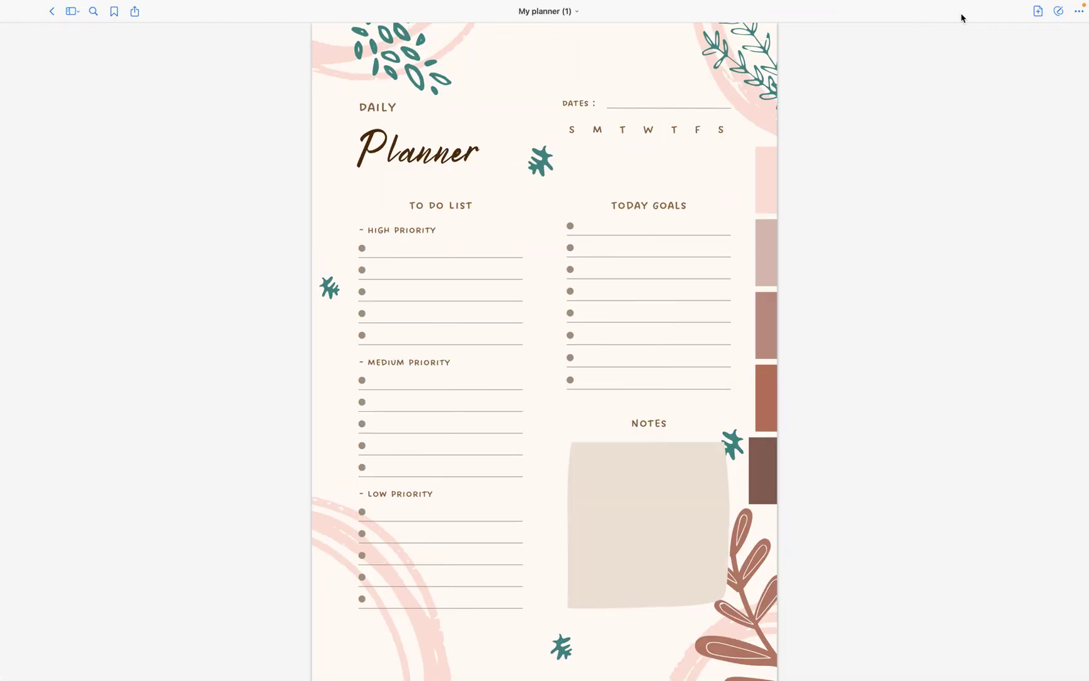
{"action": "left_click", "coordinate": [1059, 12]}
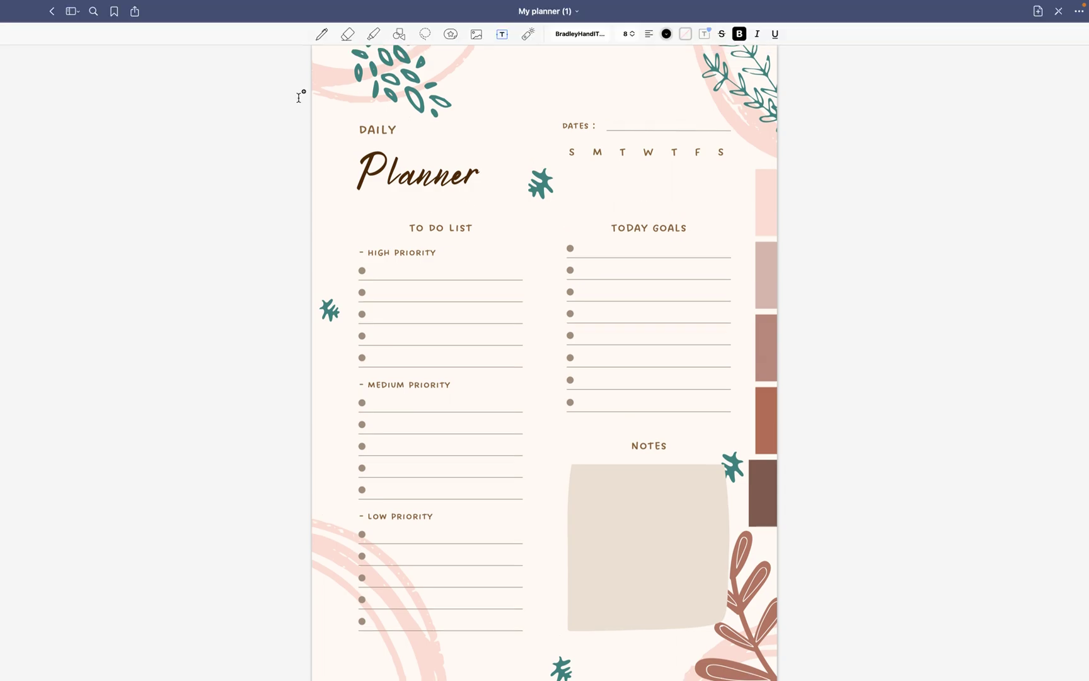
{"action": "left_click", "coordinate": [477, 36]}
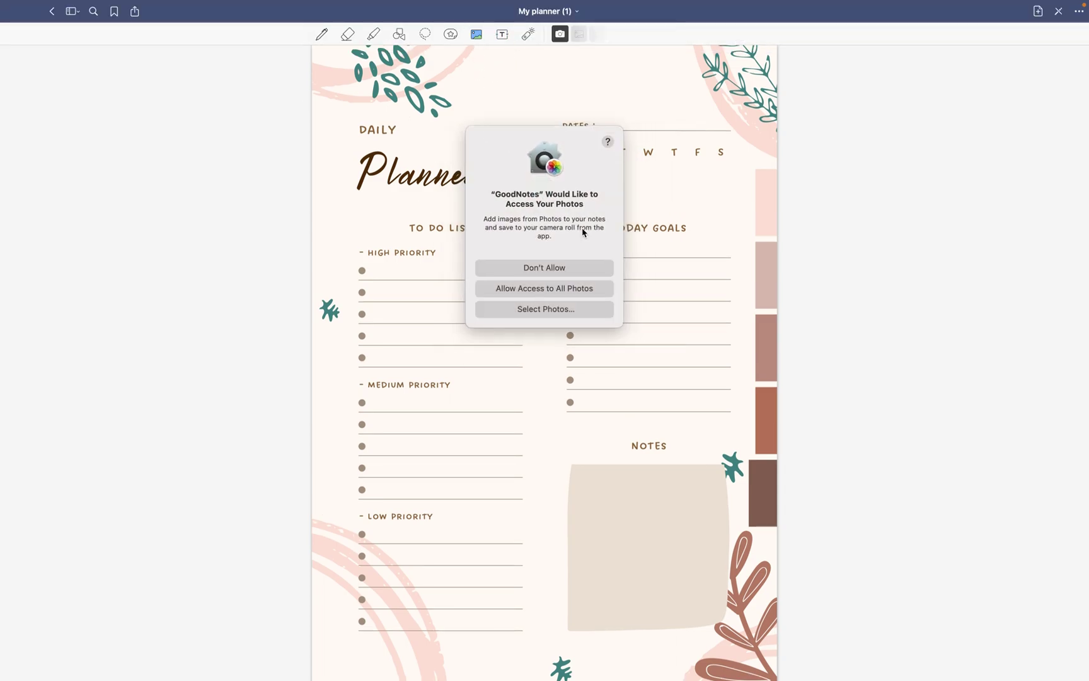
{"action": "left_click", "coordinate": [561, 291]}
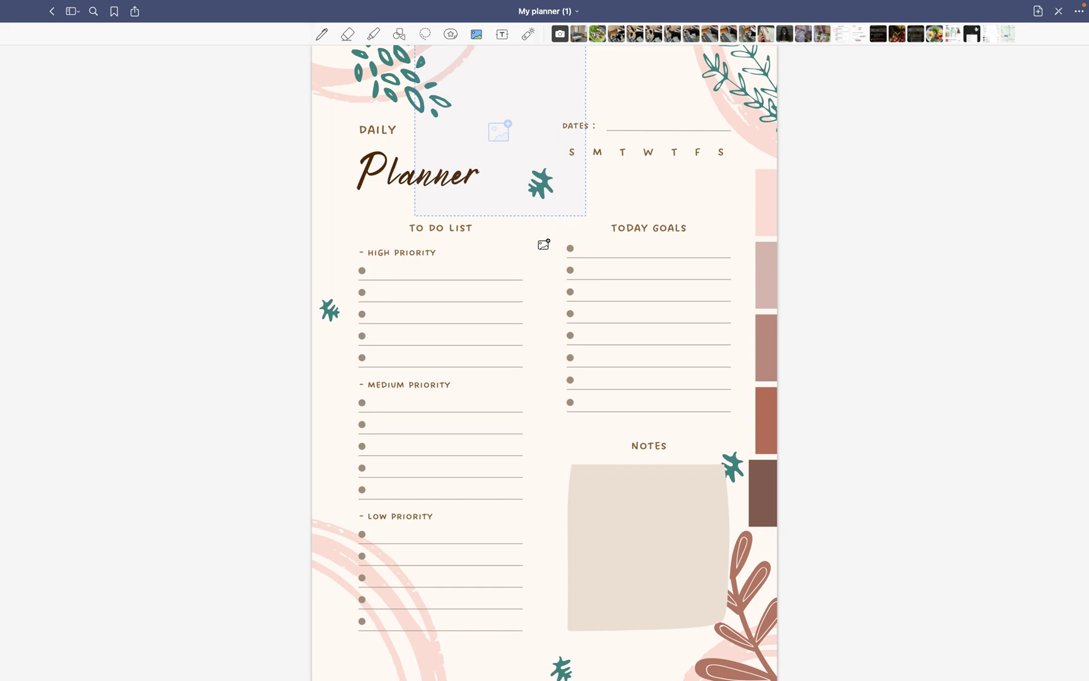
Step: Insert stickers-removebg-preview.png from Downloads onto the daily planner page, move it down and enlarge it to more than half the page width
{"action": "left_click", "coordinate": [617, 204]}
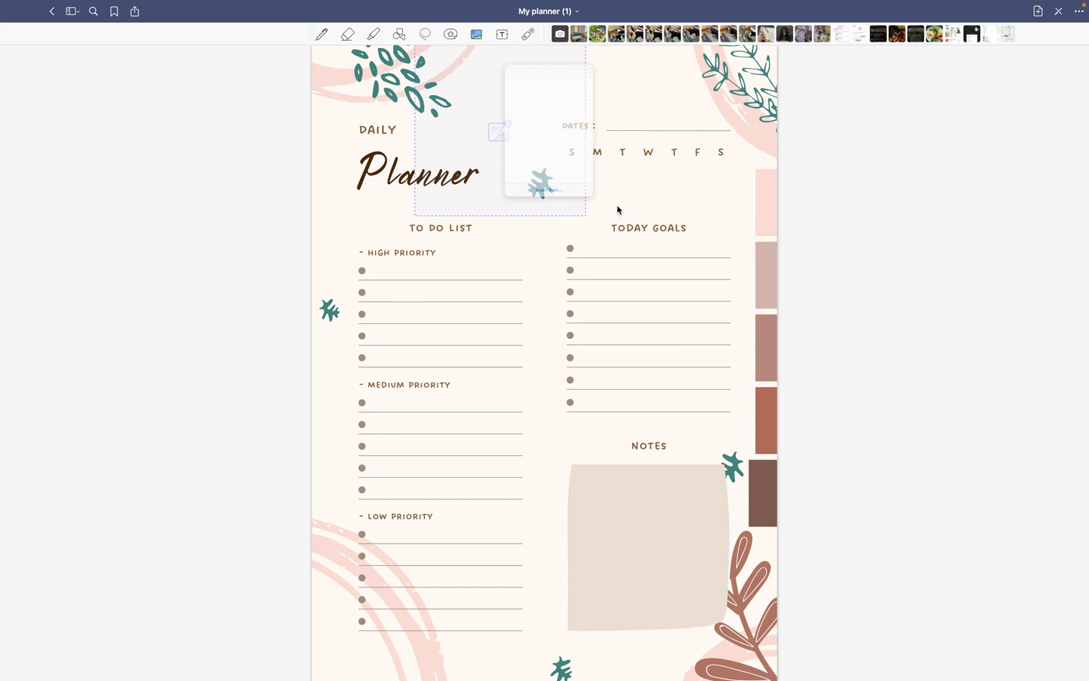
{"action": "left_click", "coordinate": [590, 233]}
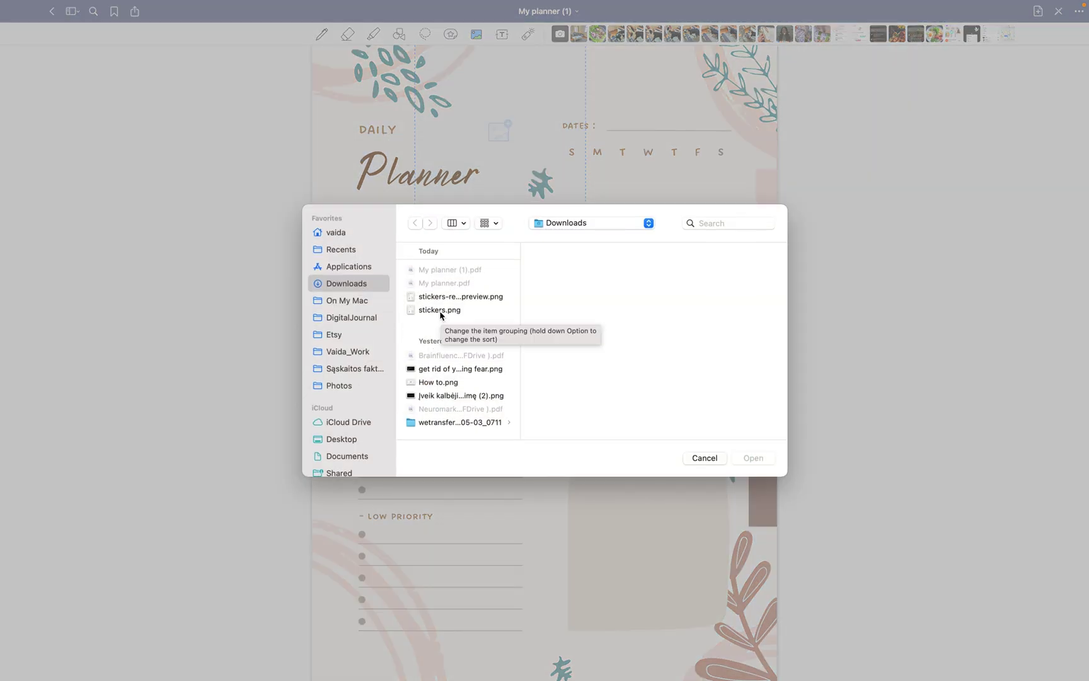
{"action": "left_click", "coordinate": [439, 310]}
{"action": "left_click", "coordinate": [460, 296]}
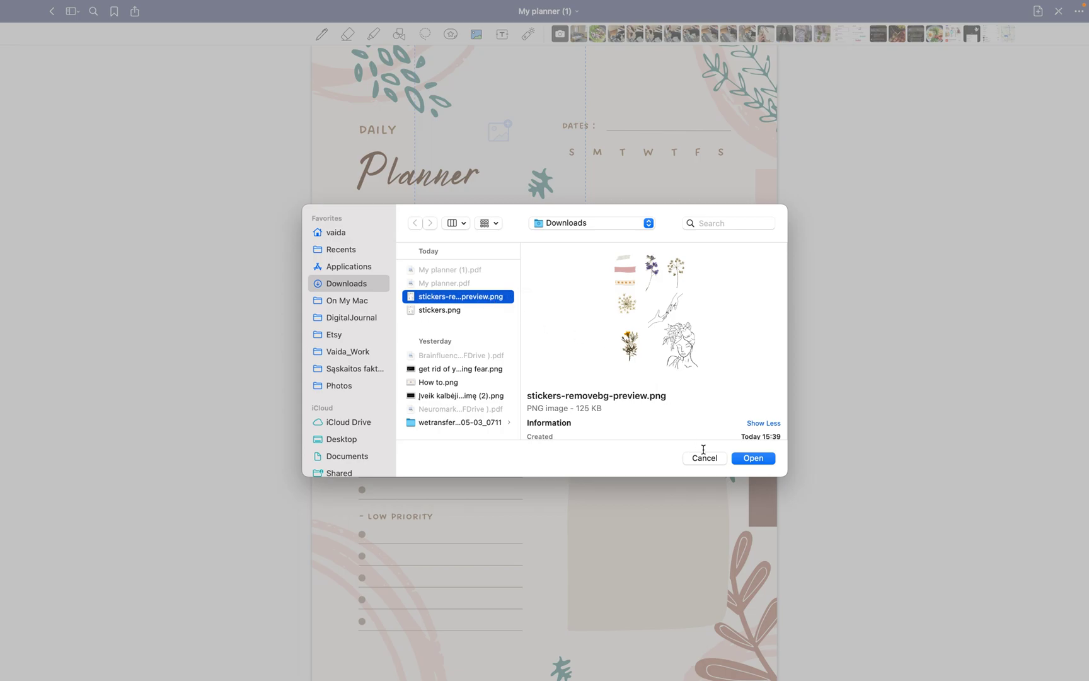
{"action": "left_click", "coordinate": [753, 458]}
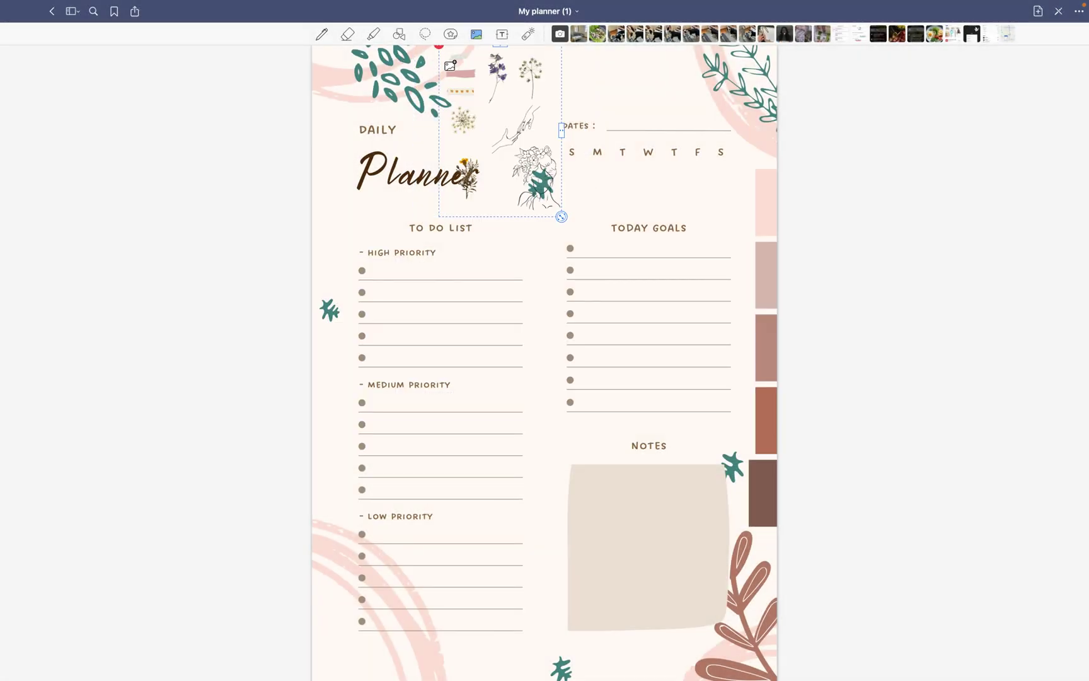
{"action": "left_click_drag", "start_coordinate": [532, 98], "coordinate": [524, 214]}
{"action": "left_click_drag", "start_coordinate": [559, 341], "coordinate": [722, 506]}
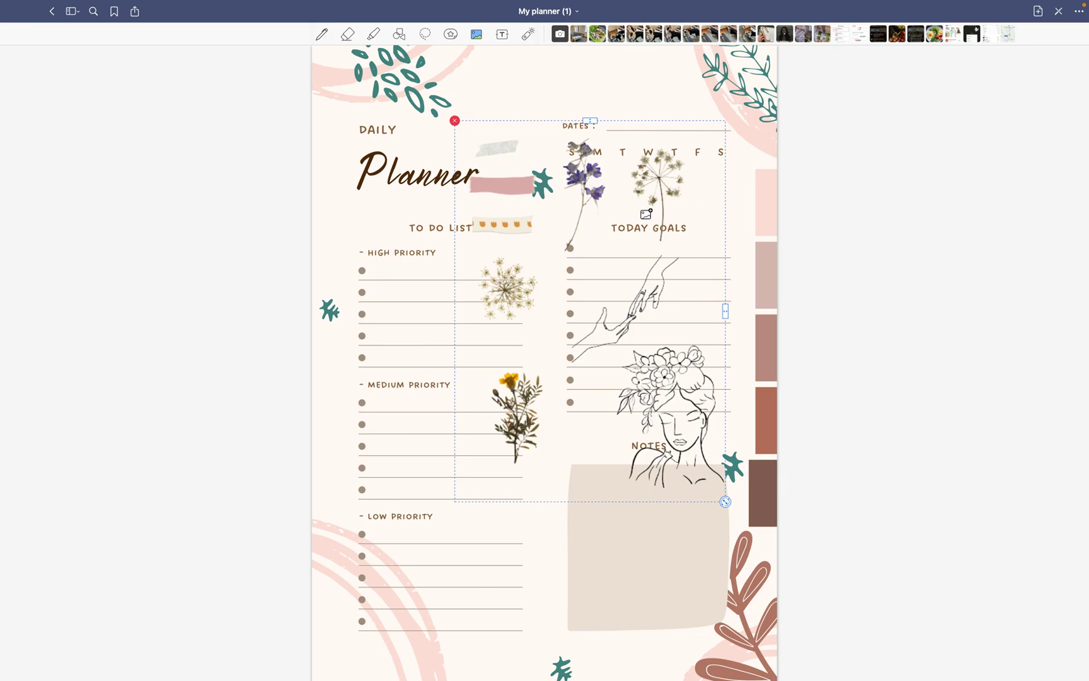
Step: Crop the inserted sticker sheet with the rectangle crop tool so that only the yellow flower remains
{"action": "left_click", "coordinate": [646, 217]}
{"action": "left_click", "coordinate": [662, 222]}
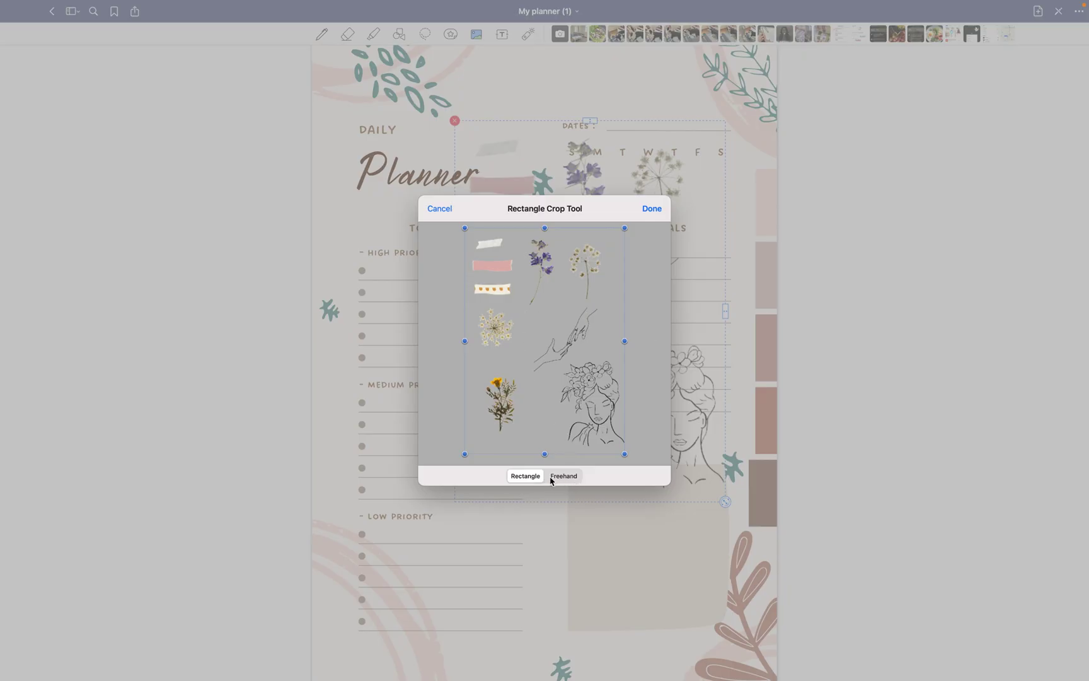
{"action": "left_click", "coordinate": [563, 476]}
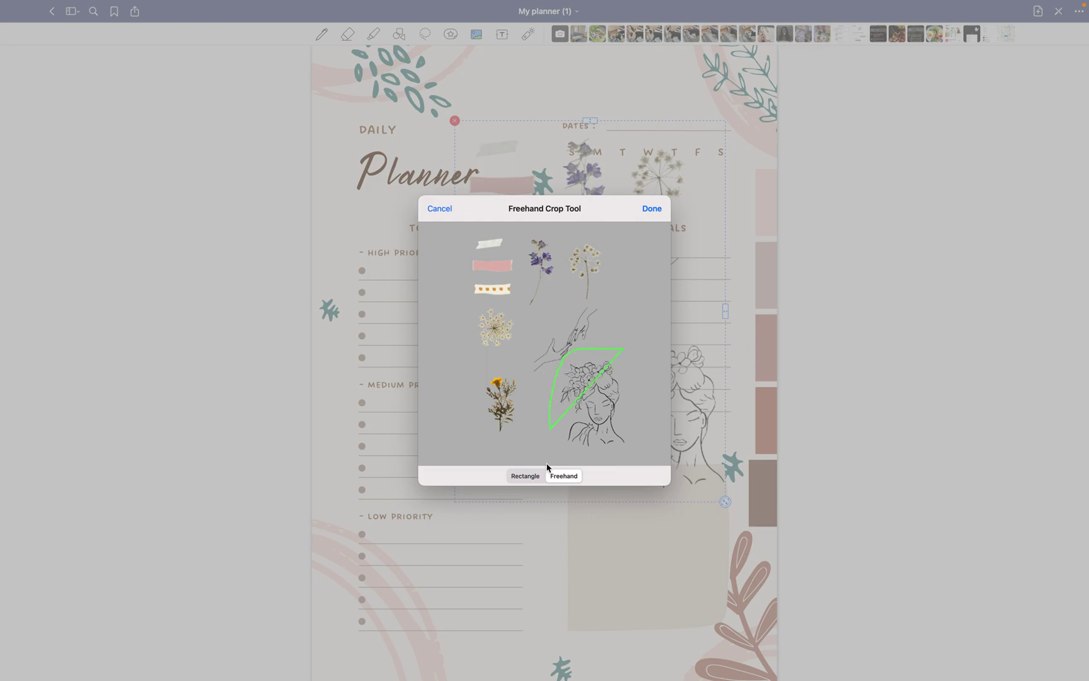
{"action": "left_click", "coordinate": [527, 478]}
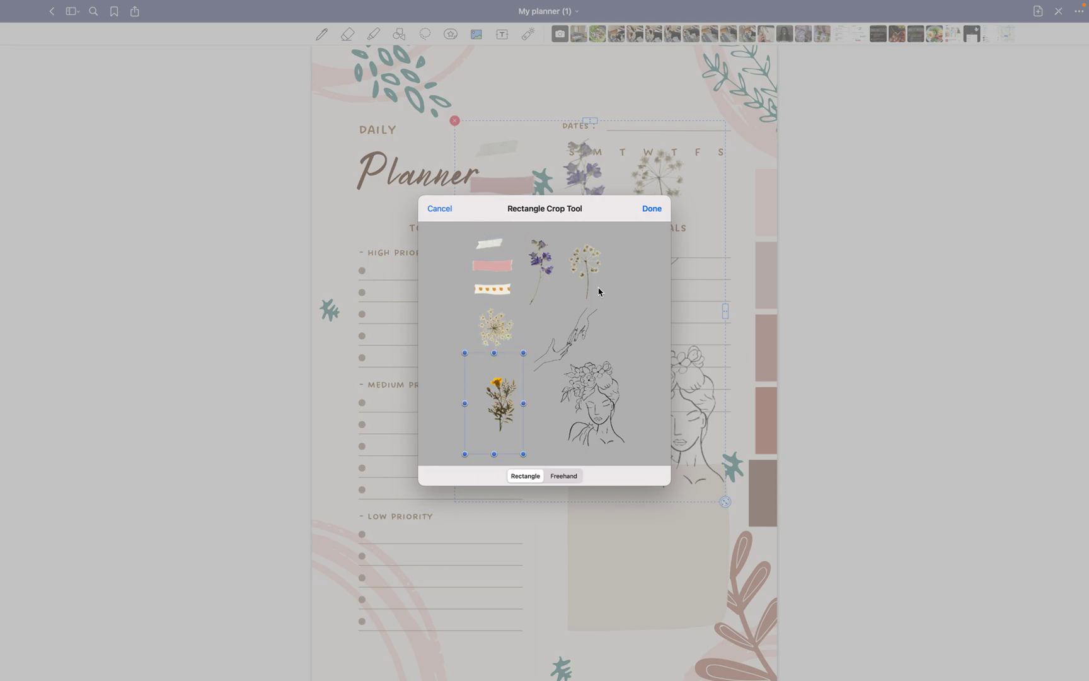
{"action": "left_click", "coordinate": [652, 209]}
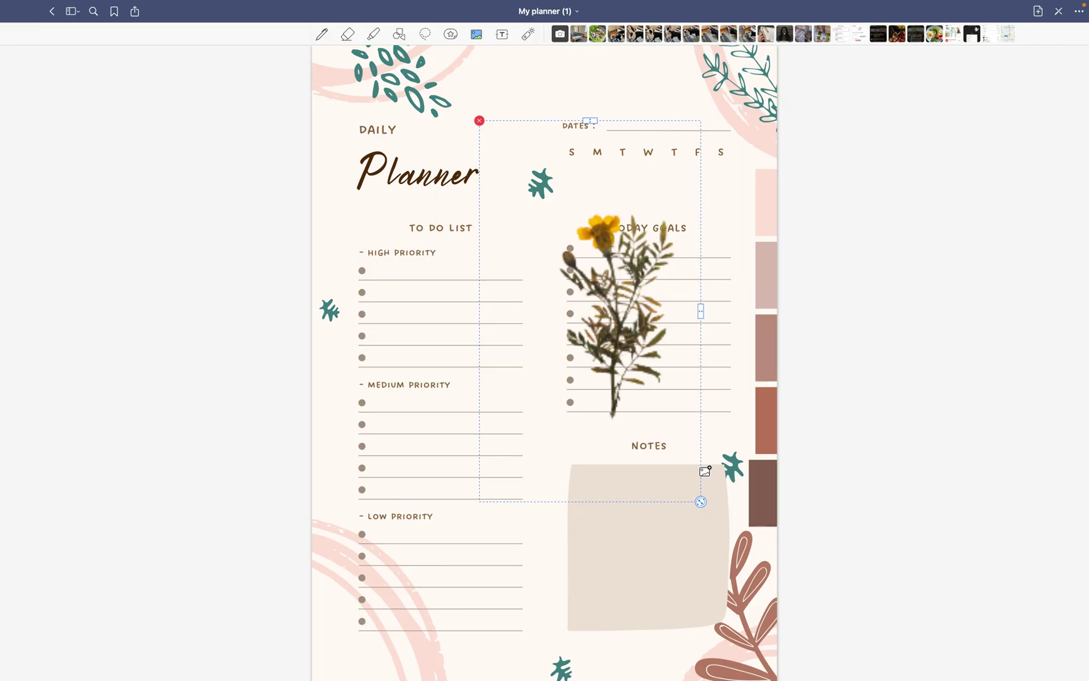
Step: Shrink the cropped yellow flower, tilt it slightly clockwise and place it beside the Today Goals heading
{"action": "left_click_drag", "start_coordinate": [700, 501], "coordinate": [602, 389]}
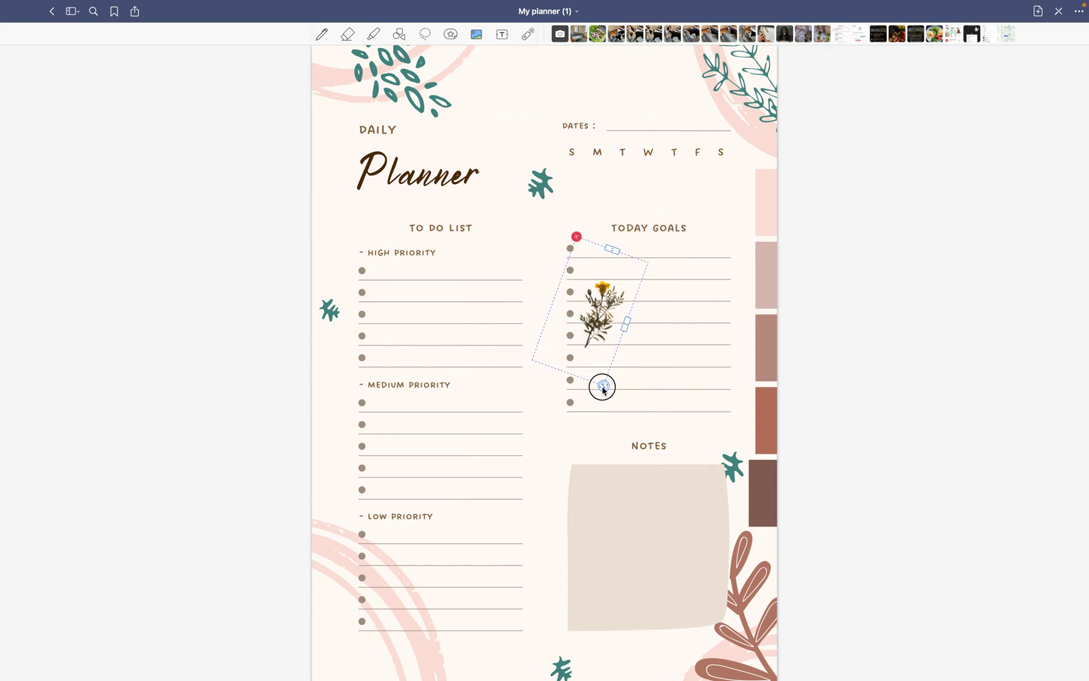
{"action": "left_click_drag", "start_coordinate": [598, 336], "coordinate": [703, 267]}
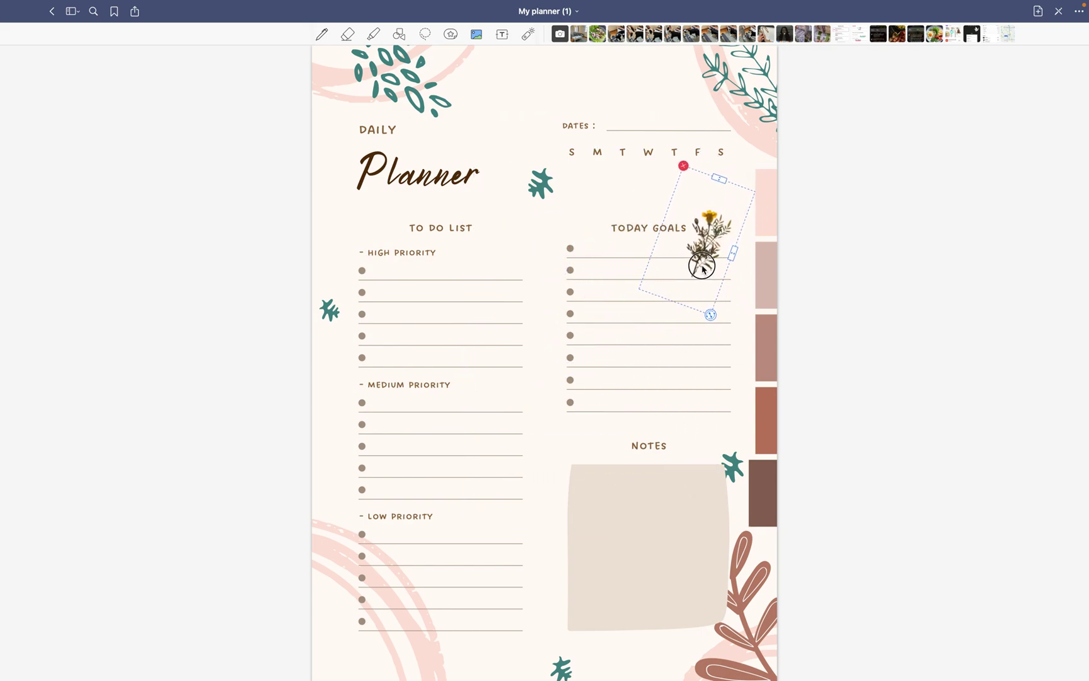
{"action": "left_click", "coordinate": [714, 144]}
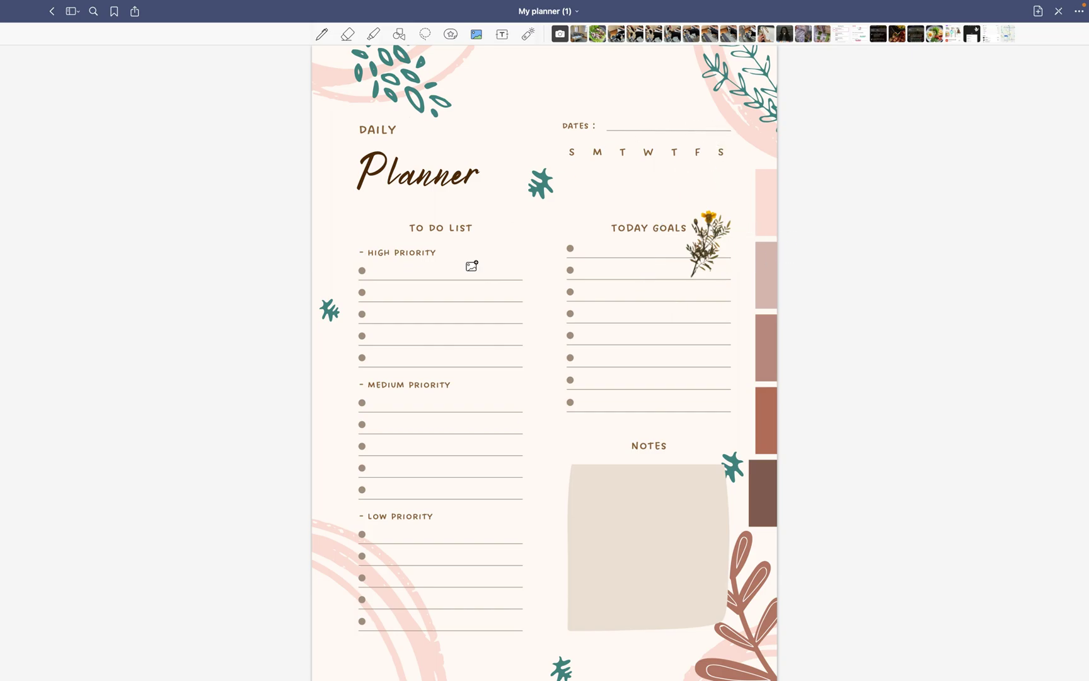
Step: Switch to the stickers design in Chrome and add a blank page after page 7
{"action": "mouse_move", "coordinate": [70, 660]}
{"action": "left_click", "coordinate": [146, 659]}
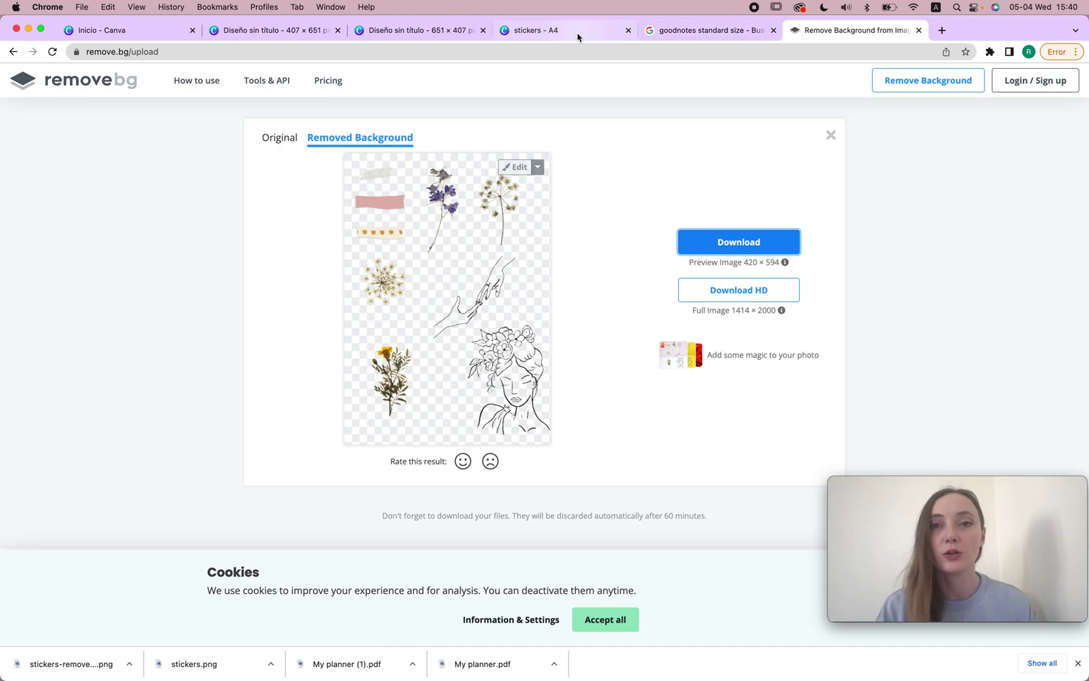
{"action": "left_click", "coordinate": [579, 35]}
{"action": "left_click", "coordinate": [811, 165]}
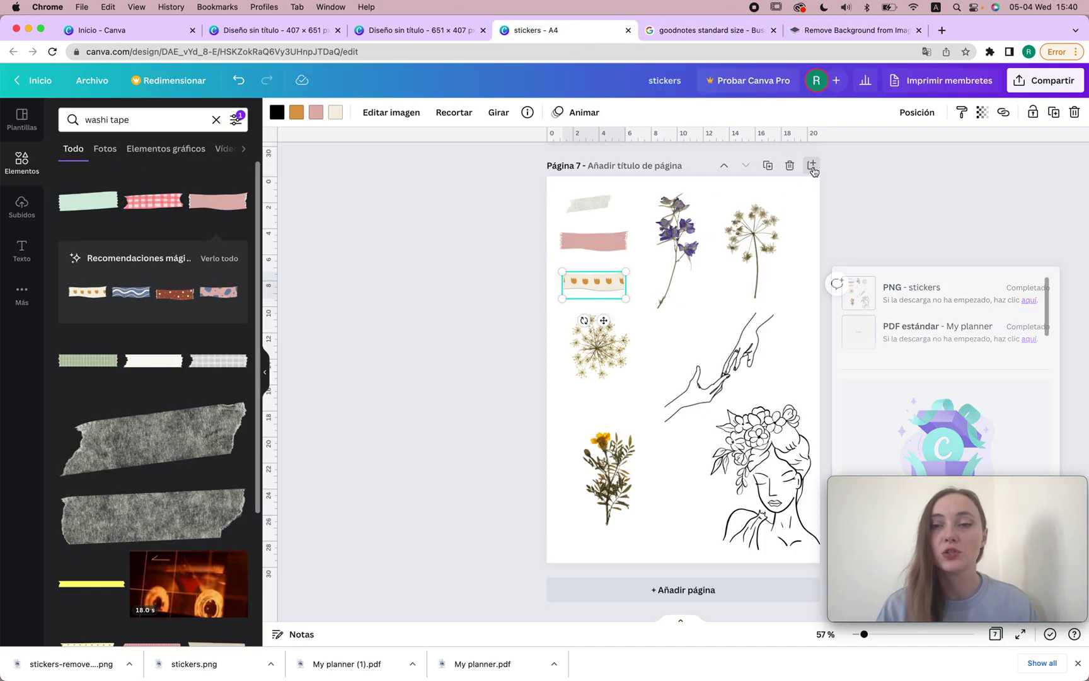
{"action": "scroll", "coordinate": [690, 287], "scroll_direction": "up", "scroll_amount": 3}
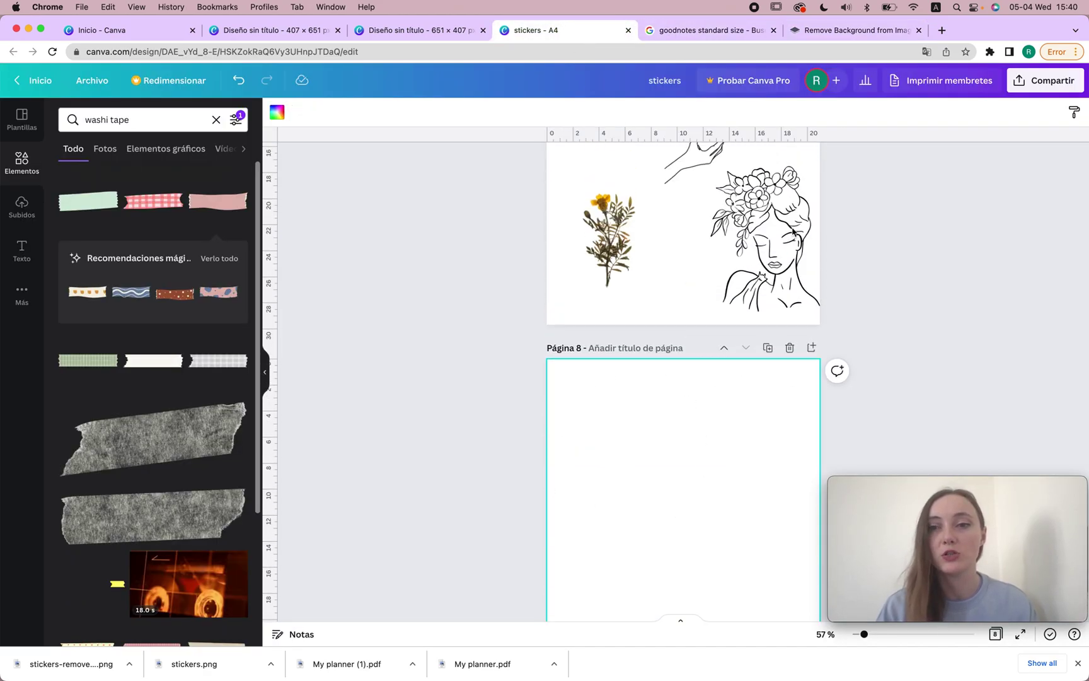
Step: Put the yellow flower from page 7 onto page 8 and enlarge it to nearly fill the page
{"action": "left_click", "coordinate": [797, 218]}
{"action": "left_click", "coordinate": [607, 237]}
{"action": "key", "text": "Delete"}
{"action": "left_click", "coordinate": [692, 401]}
{"action": "key", "text": "ctrl+v"}
{"action": "scroll", "coordinate": [680, 404], "scroll_direction": "down", "scroll_amount": 3}
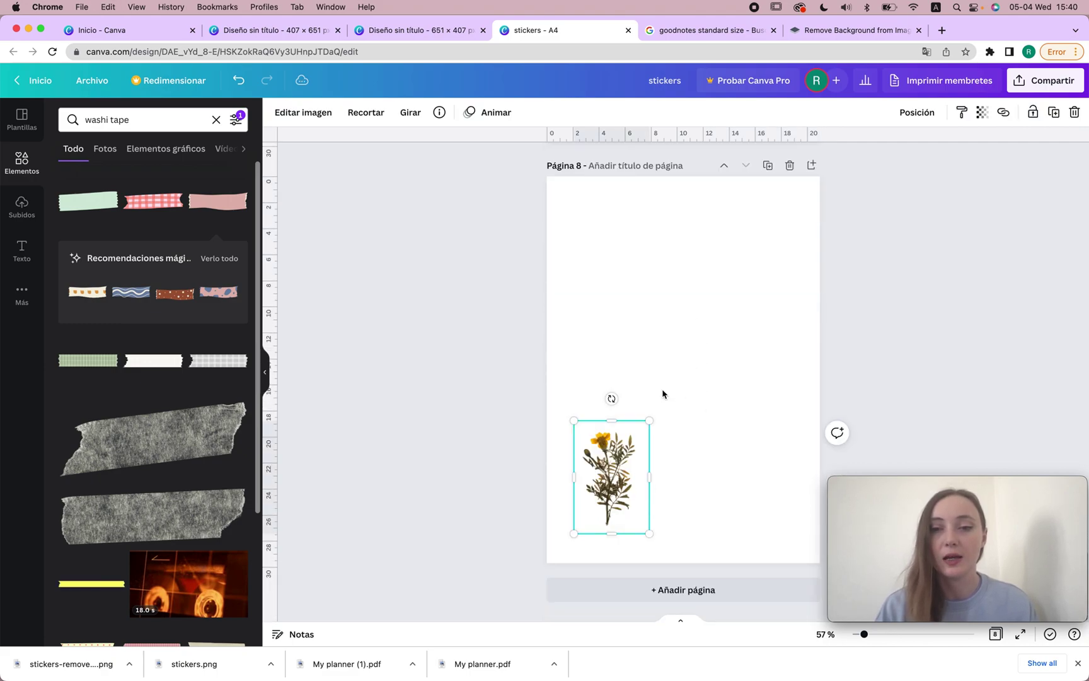
{"action": "left_click_drag", "start_coordinate": [650, 414], "coordinate": [819, 172]}
{"action": "left_click_drag", "start_coordinate": [575, 532], "coordinate": [568, 555]}
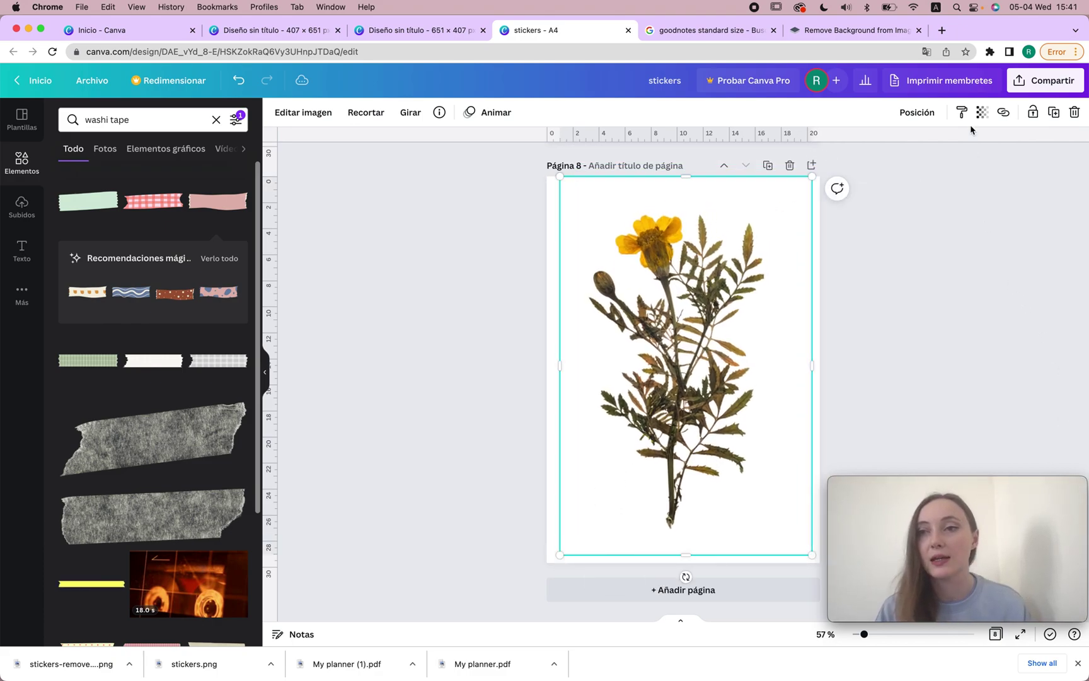
Step: Download only page 8 of the stickers design as a PNG
{"action": "left_click", "coordinate": [1026, 80]}
{"action": "left_click", "coordinate": [925, 379]}
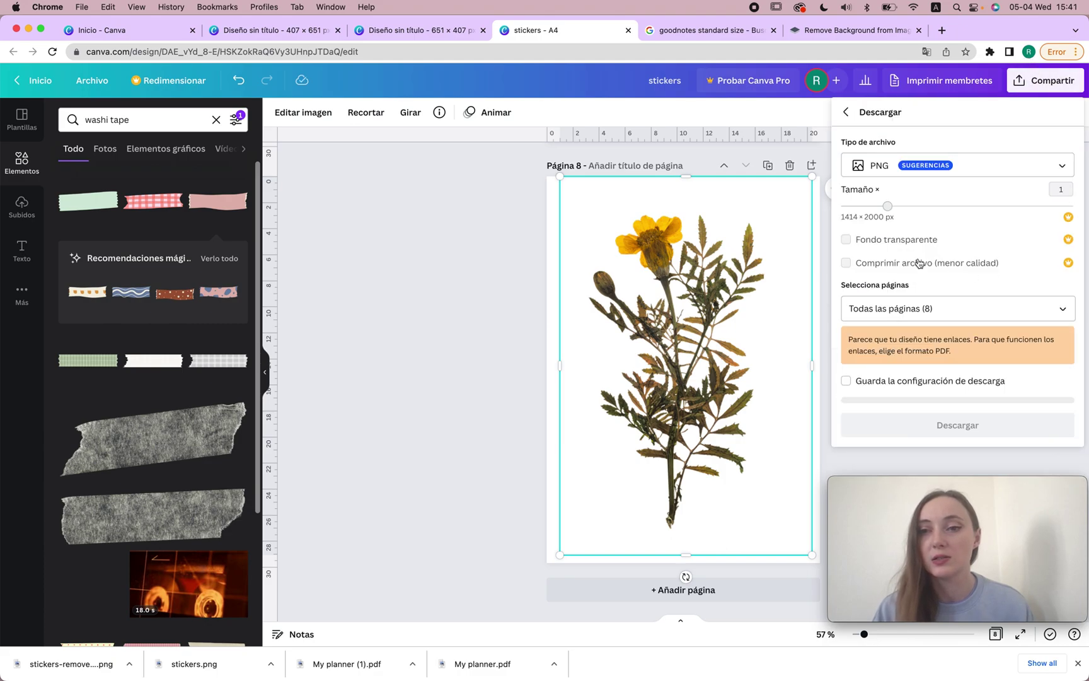
{"action": "left_click", "coordinate": [1062, 310]}
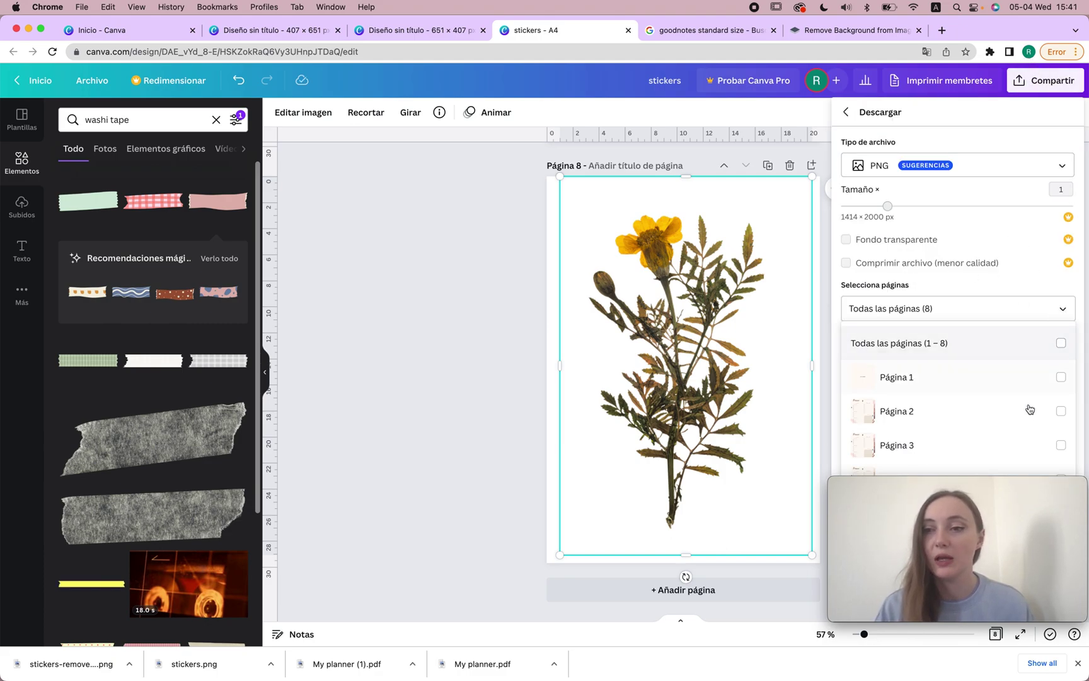
{"action": "scroll", "coordinate": [1029, 409], "scroll_direction": "down", "scroll_amount": 5}
{"action": "left_click", "coordinate": [1061, 454]}
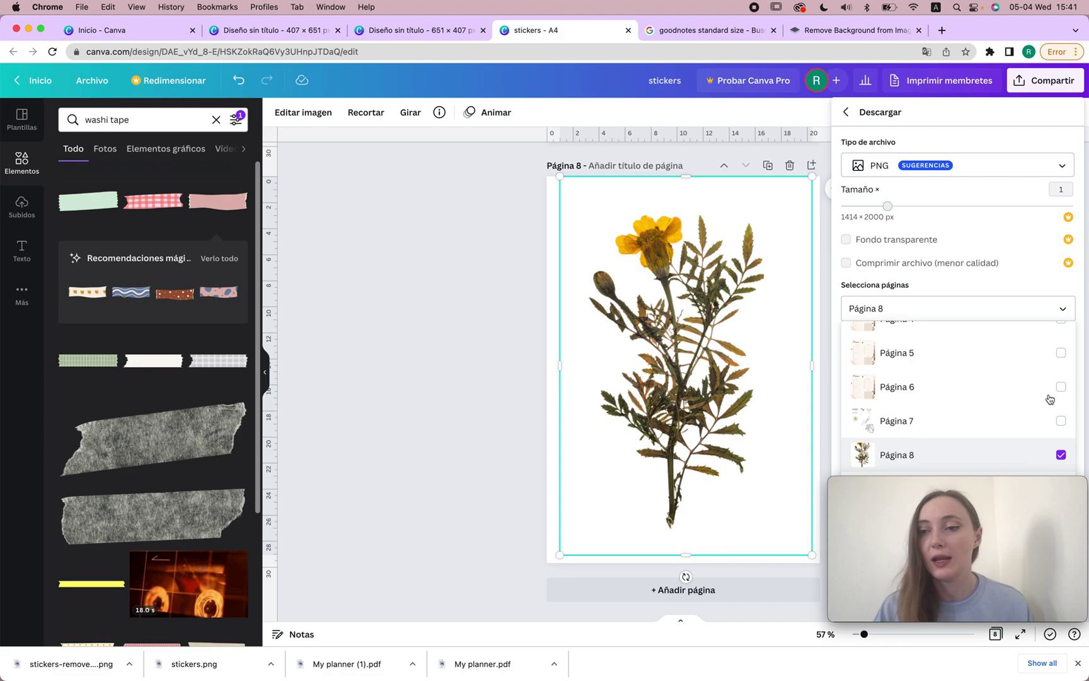
{"action": "left_click", "coordinate": [1026, 274]}
{"action": "left_click", "coordinate": [1020, 419]}
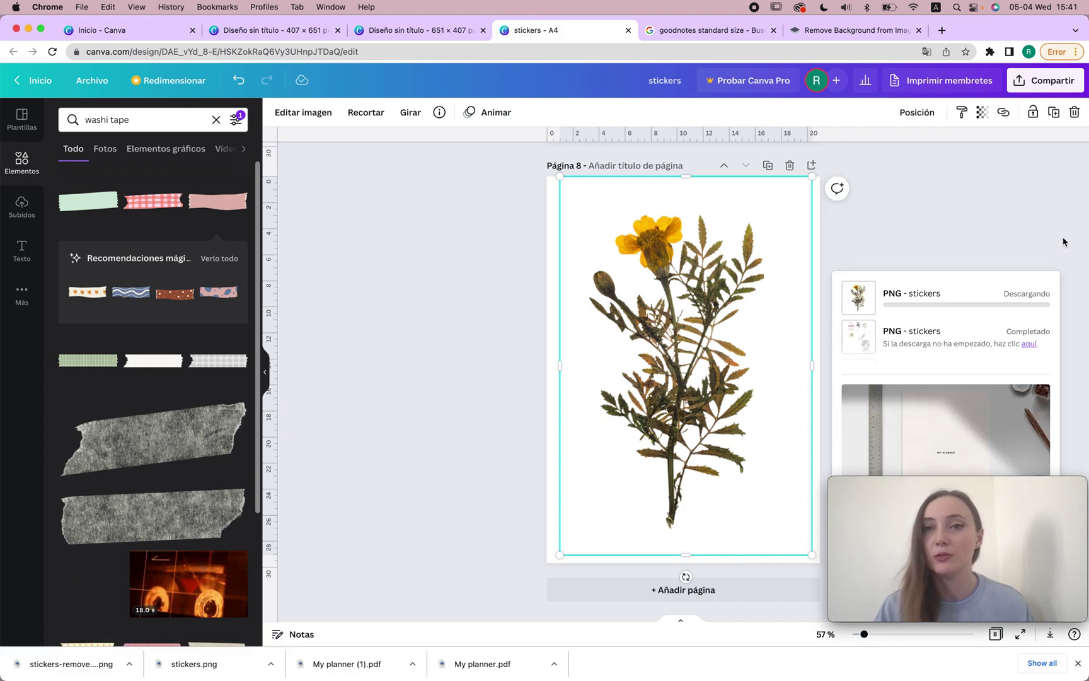
Step: Upload stickers (1).png to remove.bg, look at the HD download option, and download the background-free image at preview size
{"action": "left_click", "coordinate": [892, 35]}
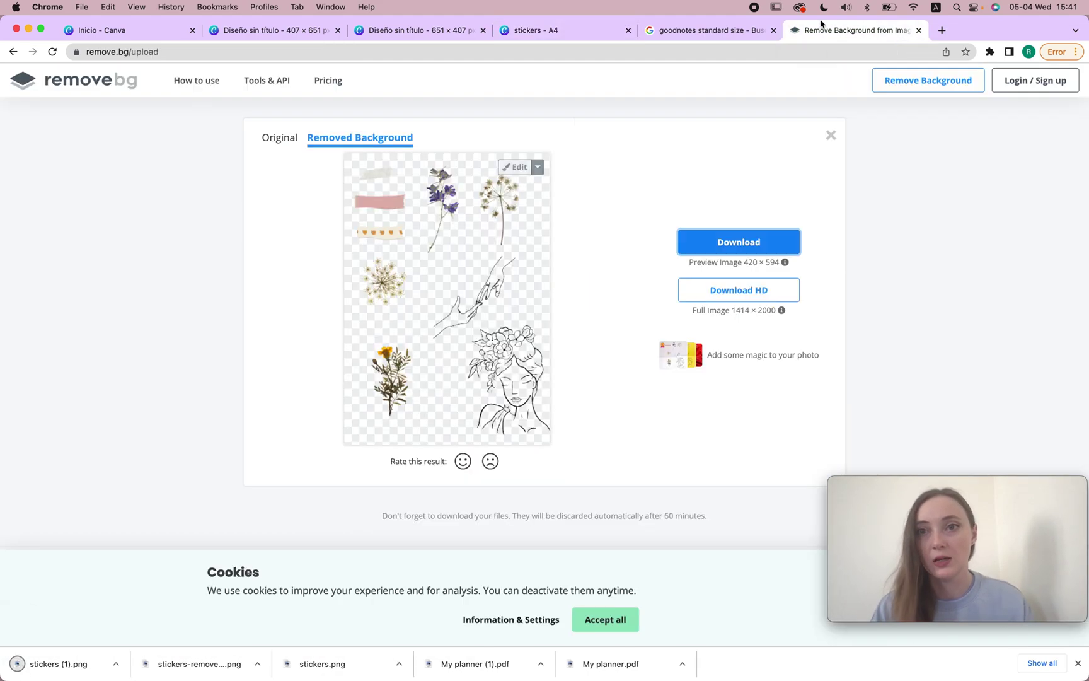
{"action": "left_click_drag", "start_coordinate": [34, 663], "coordinate": [513, 218]}
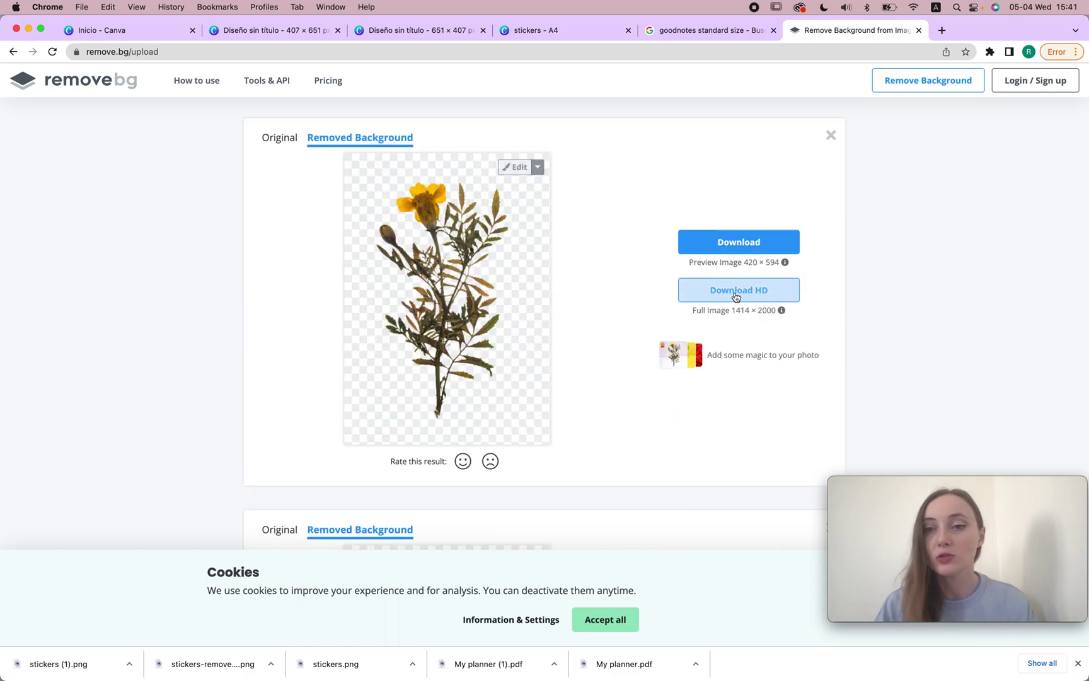
{"action": "left_click", "coordinate": [744, 293]}
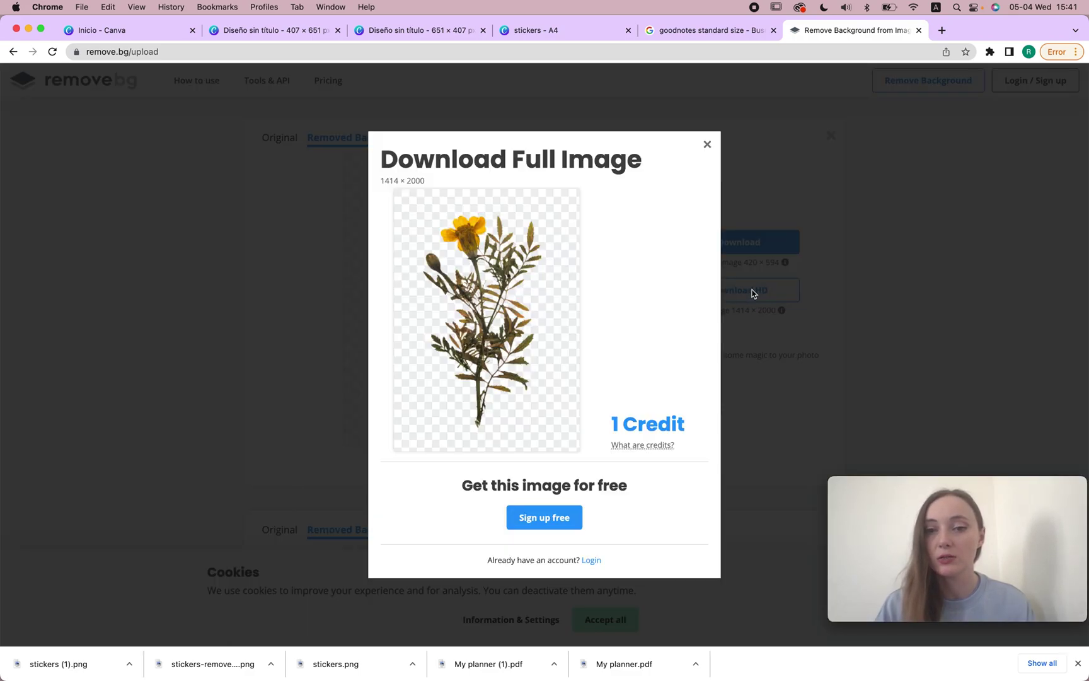
{"action": "left_click", "coordinate": [707, 144]}
{"action": "left_click", "coordinate": [744, 243]}
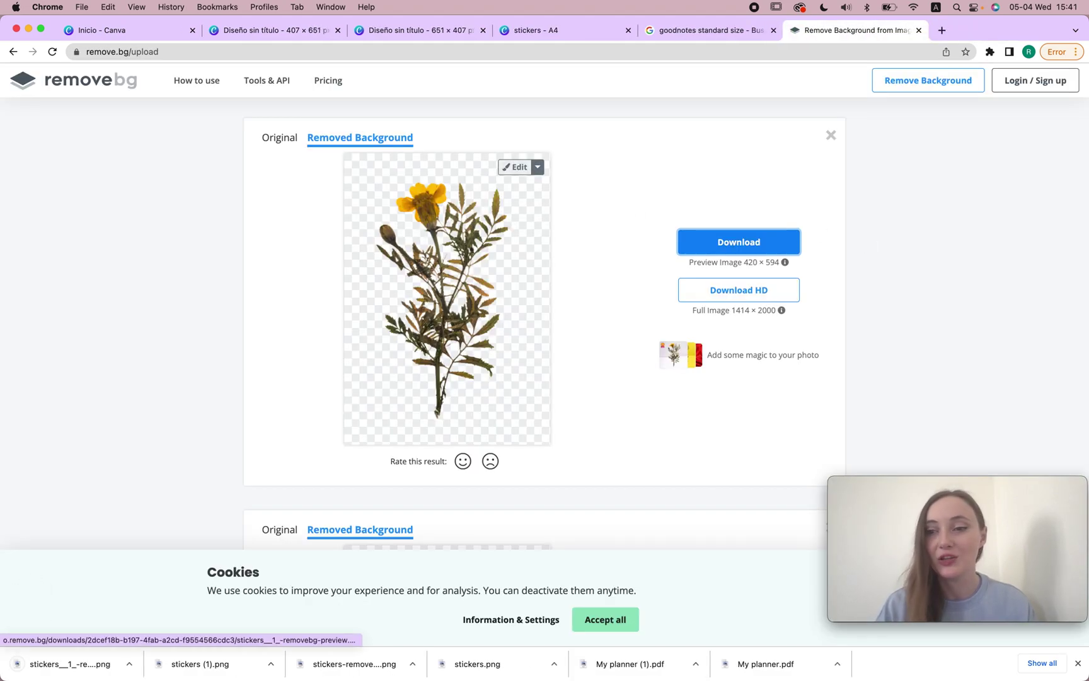
Step: Switch to GoodNotes and insert stickers__1_-removebg-preview.png from Downloads onto the daily planner page
{"action": "mouse_move", "coordinate": [844, 676]}
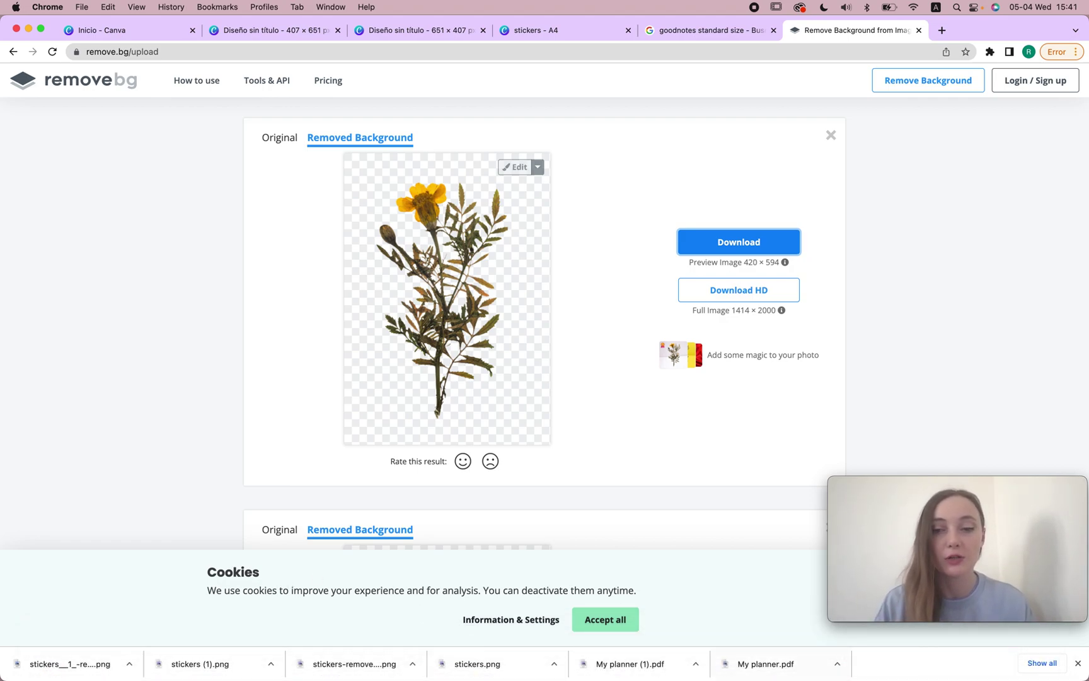
{"action": "left_click", "coordinate": [839, 652]}
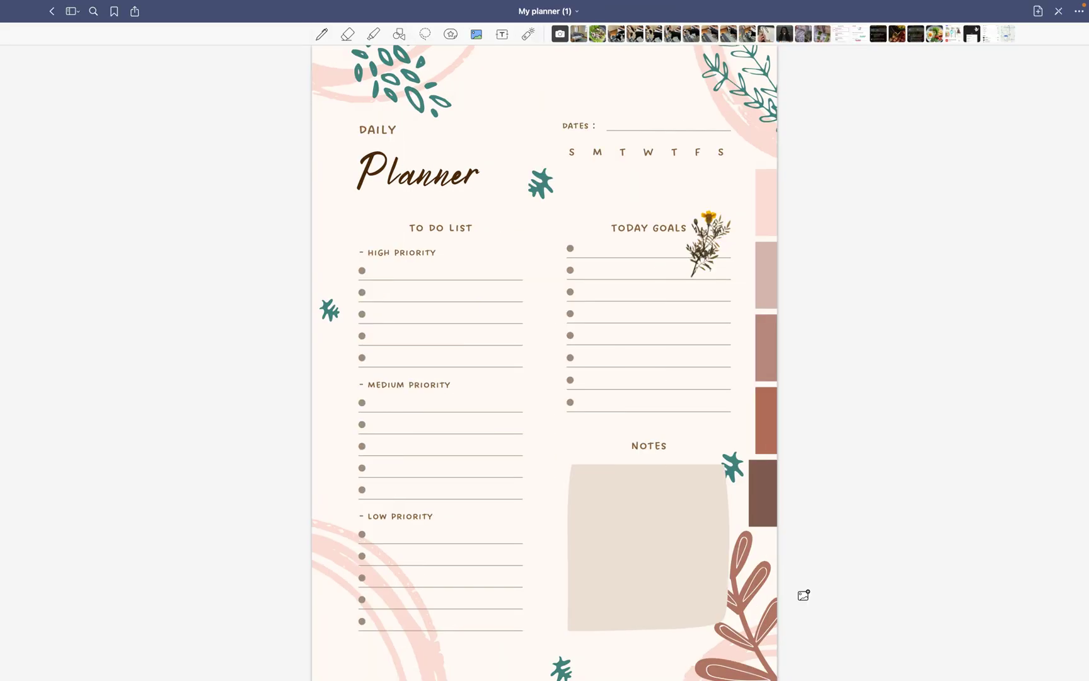
{"action": "left_click", "coordinate": [453, 144]}
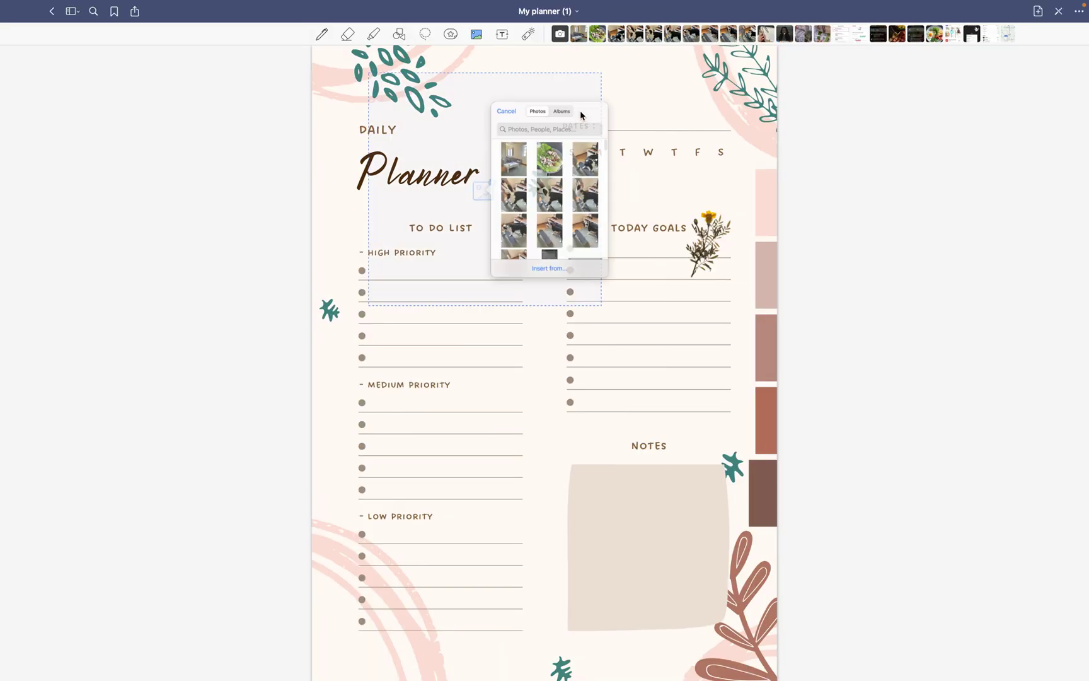
{"action": "left_click", "coordinate": [564, 294]}
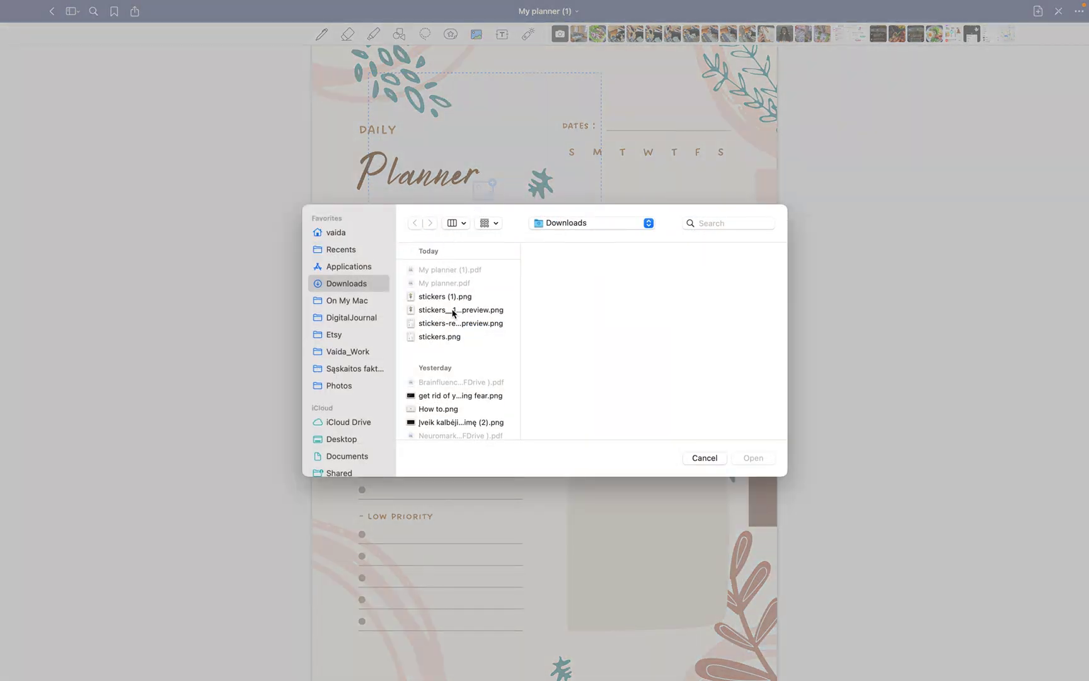
{"action": "left_click", "coordinate": [453, 311]}
{"action": "left_click", "coordinate": [462, 324]}
{"action": "left_click", "coordinate": [451, 309]}
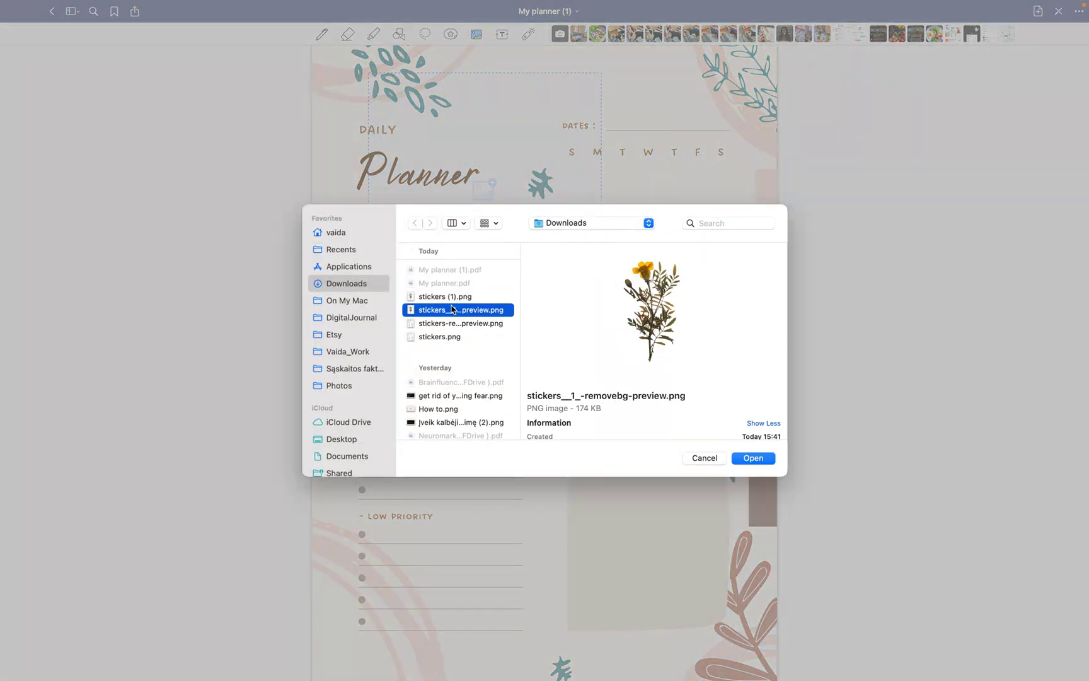
{"action": "left_click", "coordinate": [452, 297]}
{"action": "left_click", "coordinate": [451, 310]}
{"action": "left_click", "coordinate": [765, 459]}
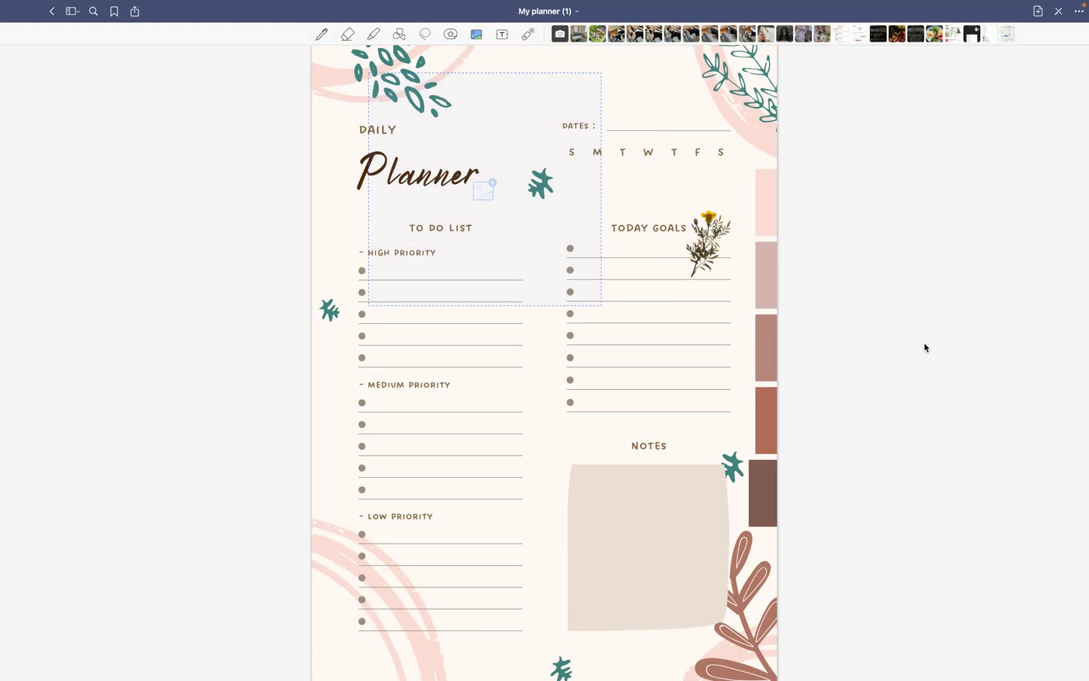
Step: Shrink and tilt the new flower, place it over the Notes box's upper-left corner, and switch back to the browser
{"action": "left_click_drag", "start_coordinate": [493, 147], "coordinate": [551, 360]}
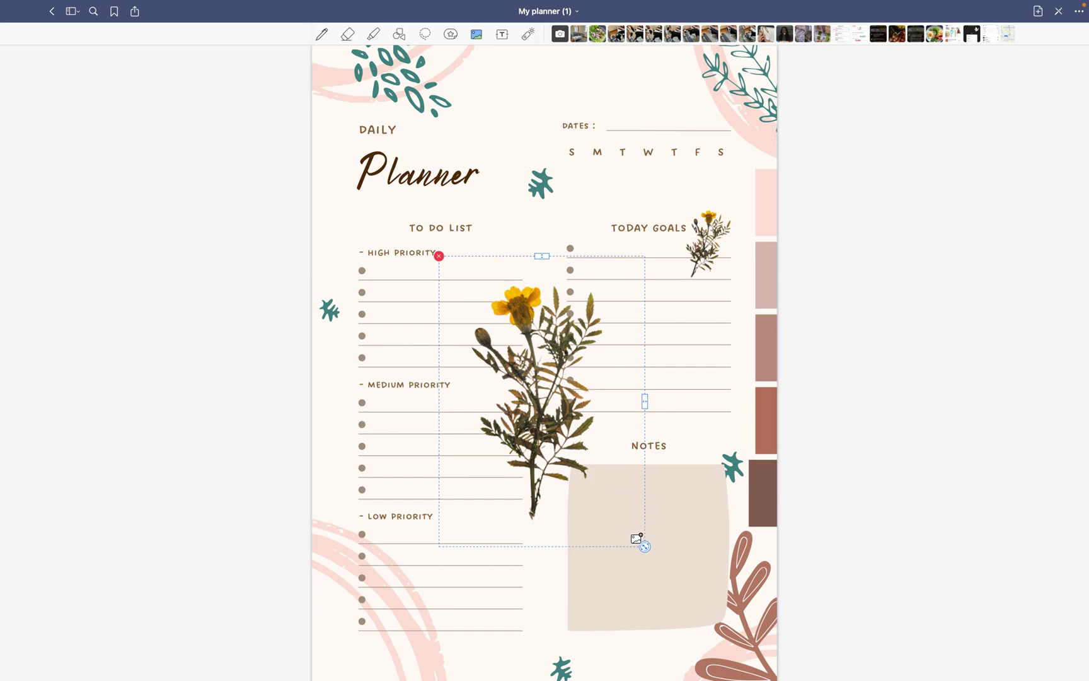
{"action": "left_click_drag", "start_coordinate": [533, 443], "coordinate": [488, 279]}
{"action": "left_click_drag", "start_coordinate": [599, 386], "coordinate": [516, 301]}
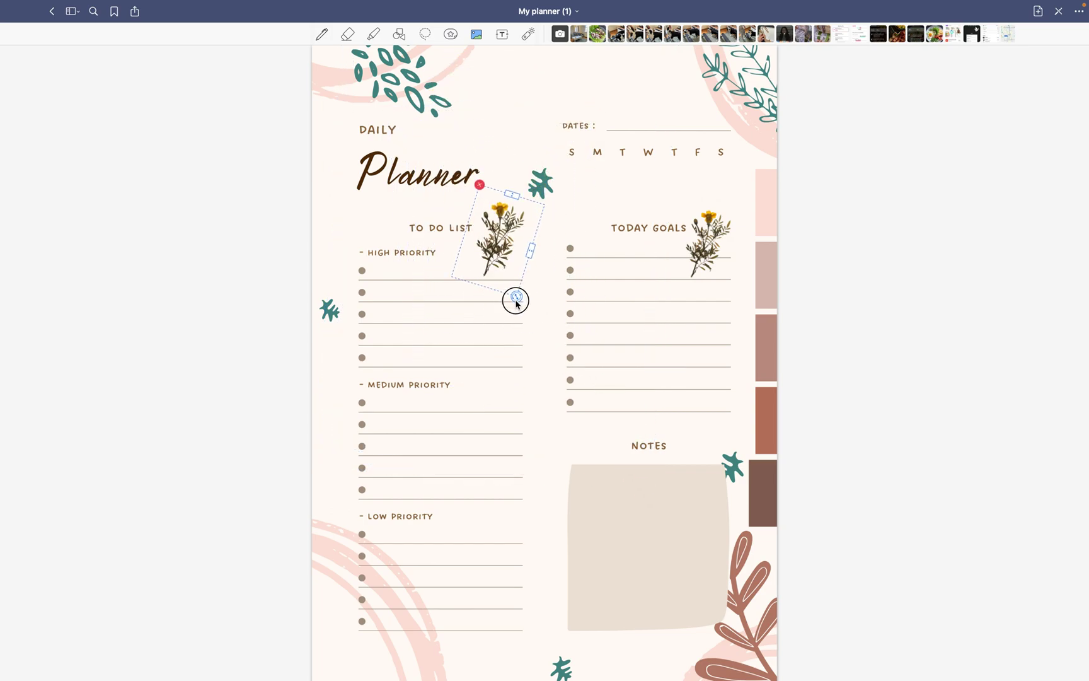
{"action": "left_click_drag", "start_coordinate": [499, 254], "coordinate": [575, 491]}
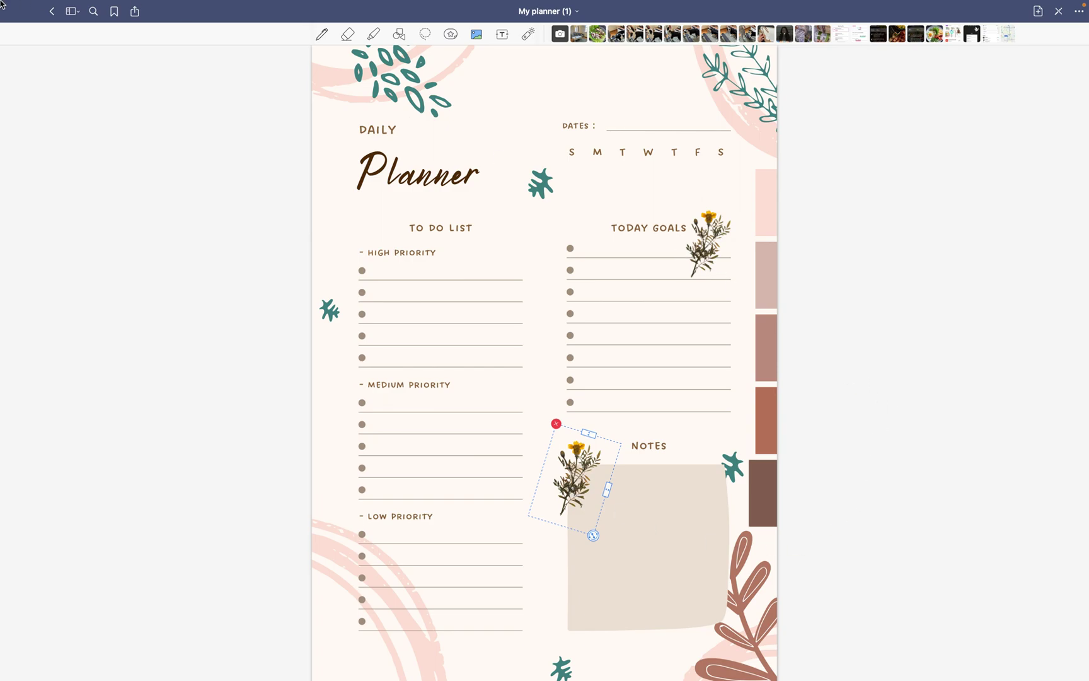
{"action": "mouse_move", "coordinate": [36, 10]}
{"action": "left_click", "coordinate": [8, 25]}
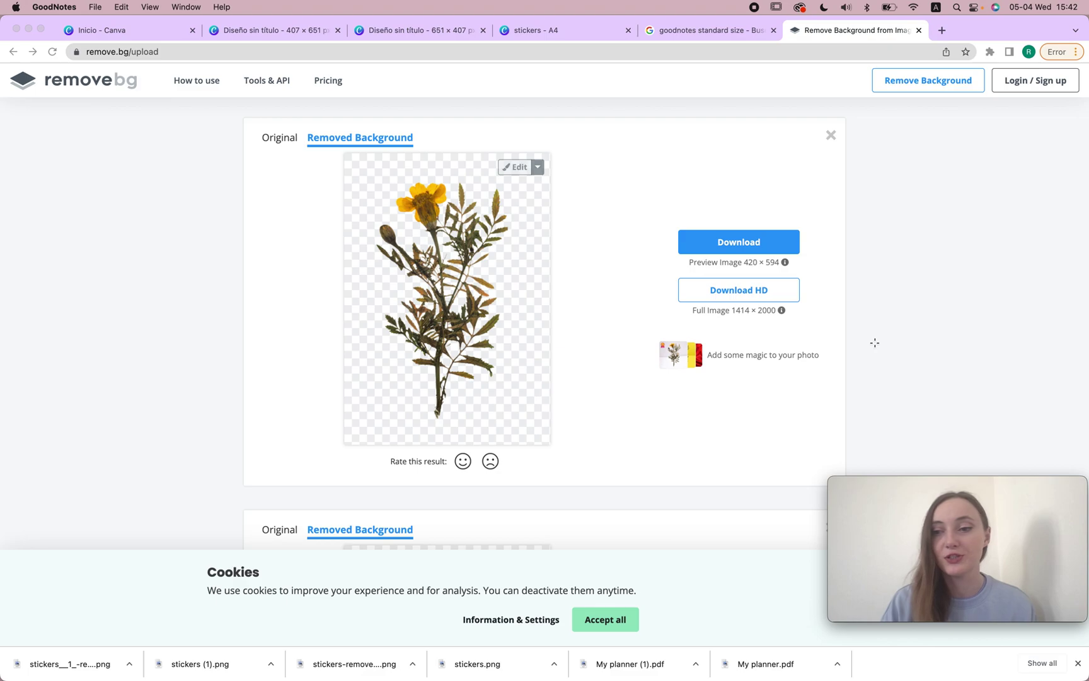